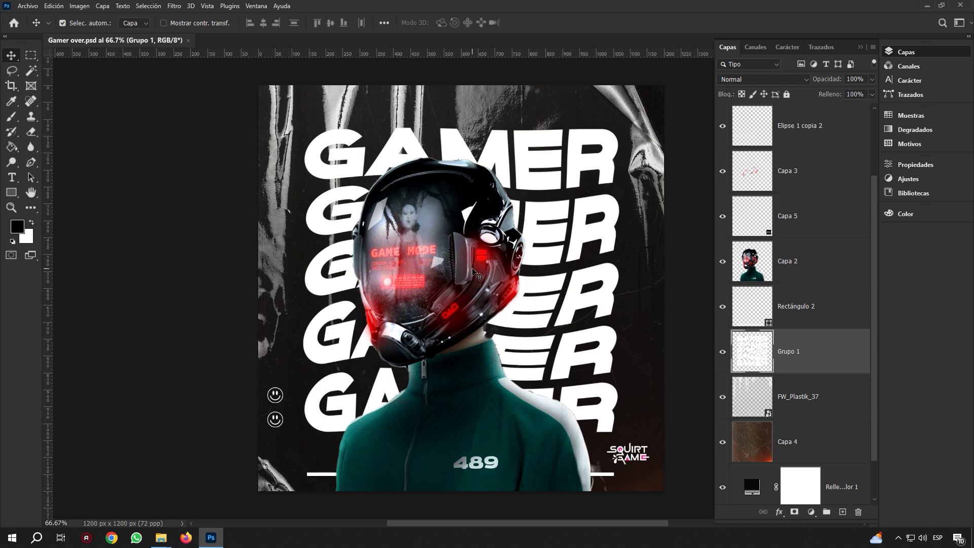
# Open the New Document dialog with Ctrl+N
pyautogui.hotkey('ctrl', 'n')
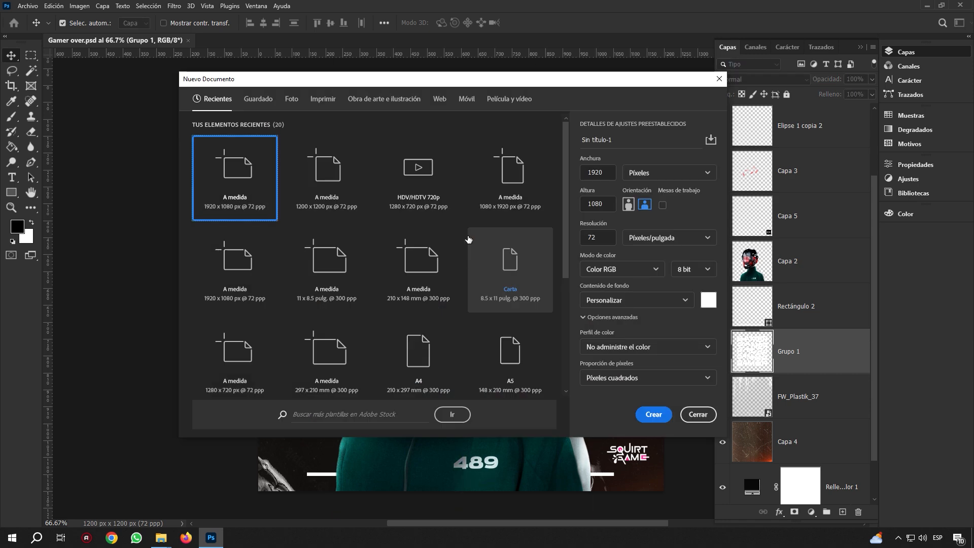
# Create a blank 1200 x 1200 px document from the recent square preset
pyautogui.click(333, 176)
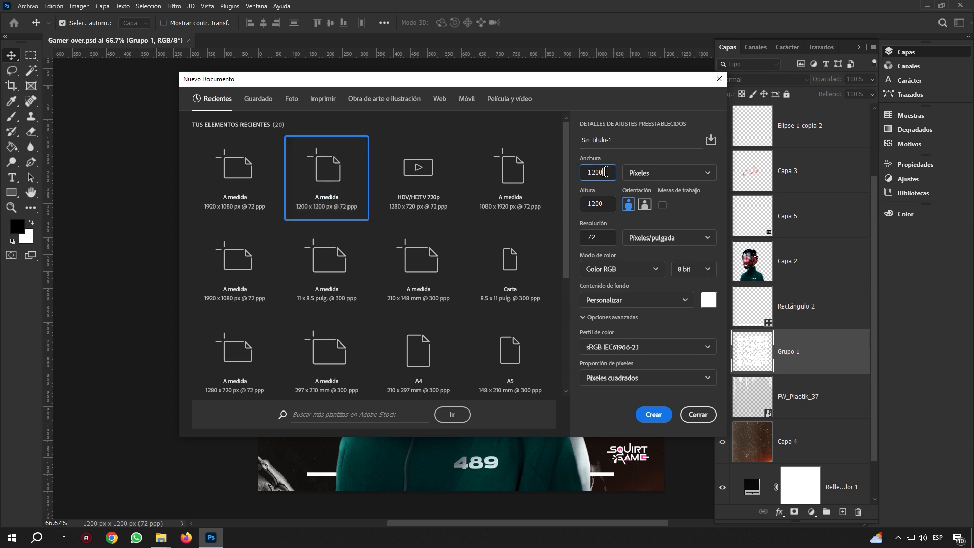
pyautogui.click(584, 200)
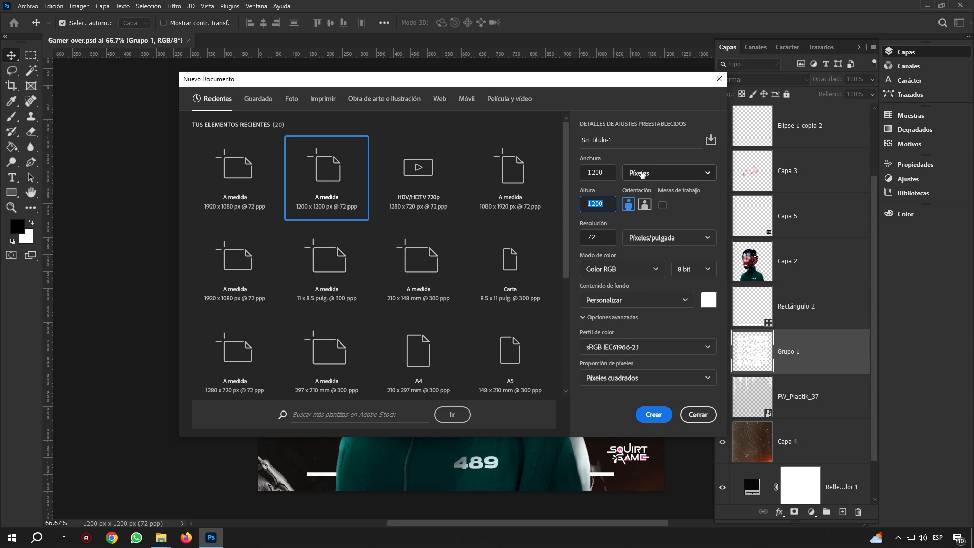
pyautogui.click(655, 415)
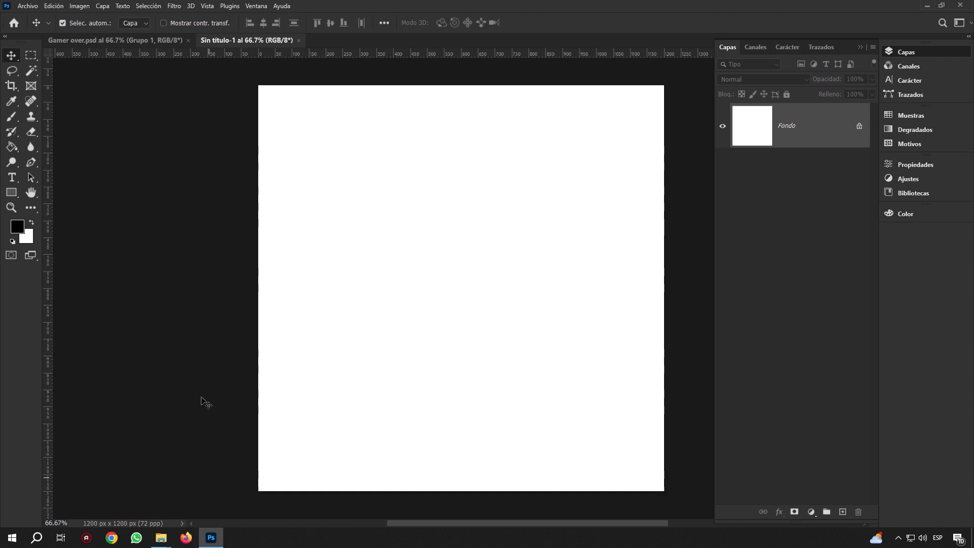
# Open the figure image 8ba92431e7c9f18aba5c99cbe354970a.psd, keeping its embedded colour profile
pyautogui.click(23, 6)
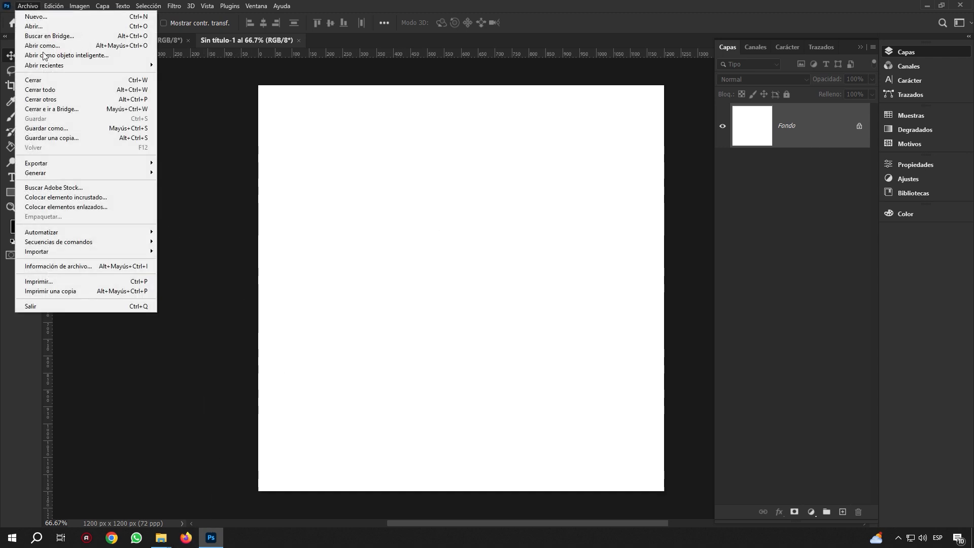
pyautogui.click(45, 26)
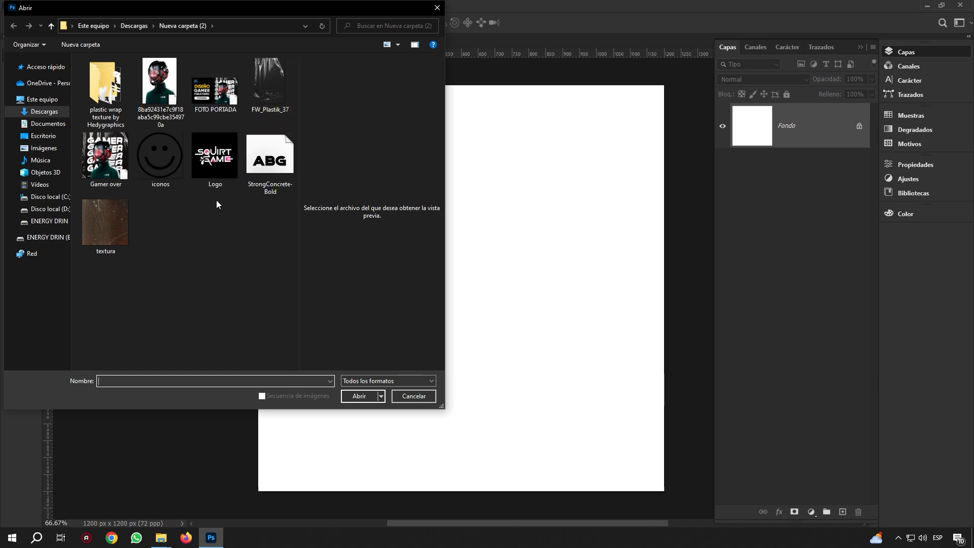
pyautogui.click(218, 97)
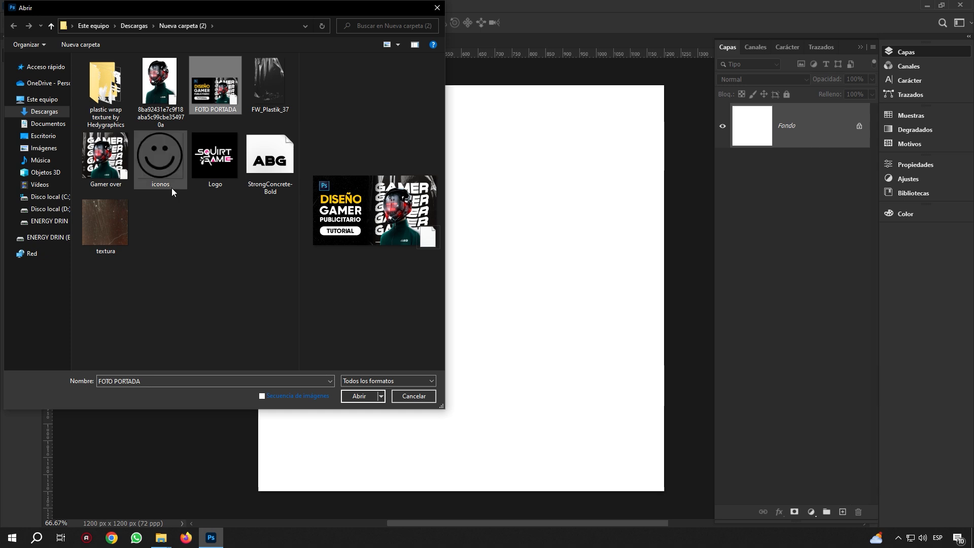
pyautogui.click(164, 99)
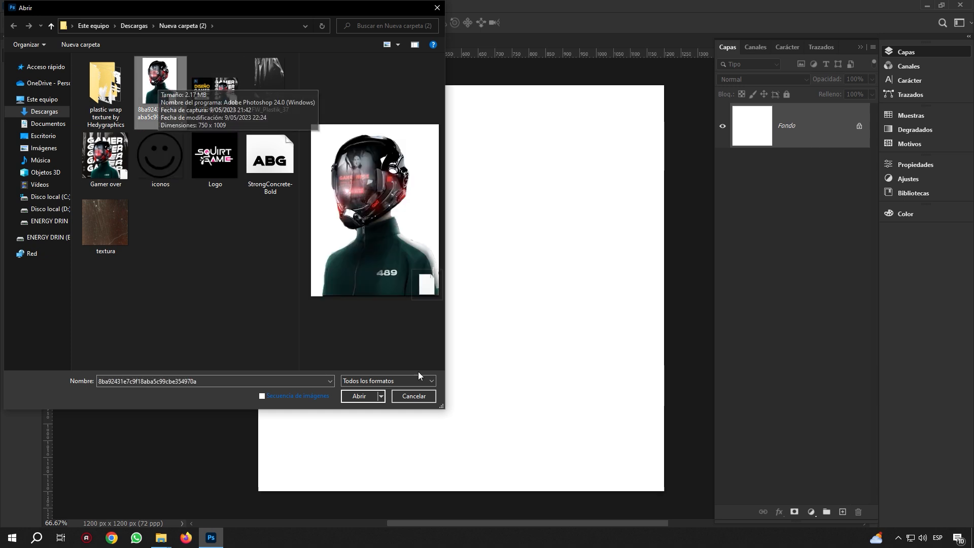
pyautogui.click(363, 395)
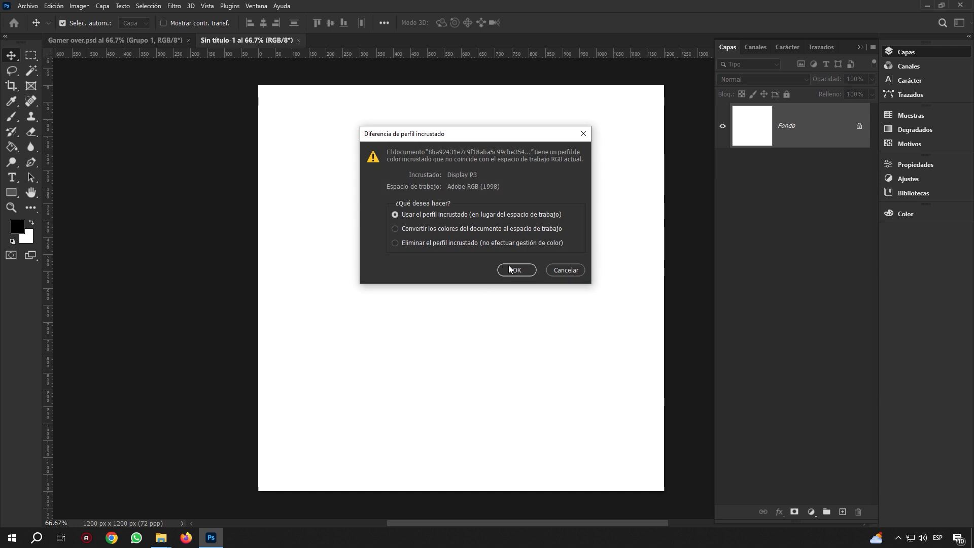
pyautogui.click(561, 269)
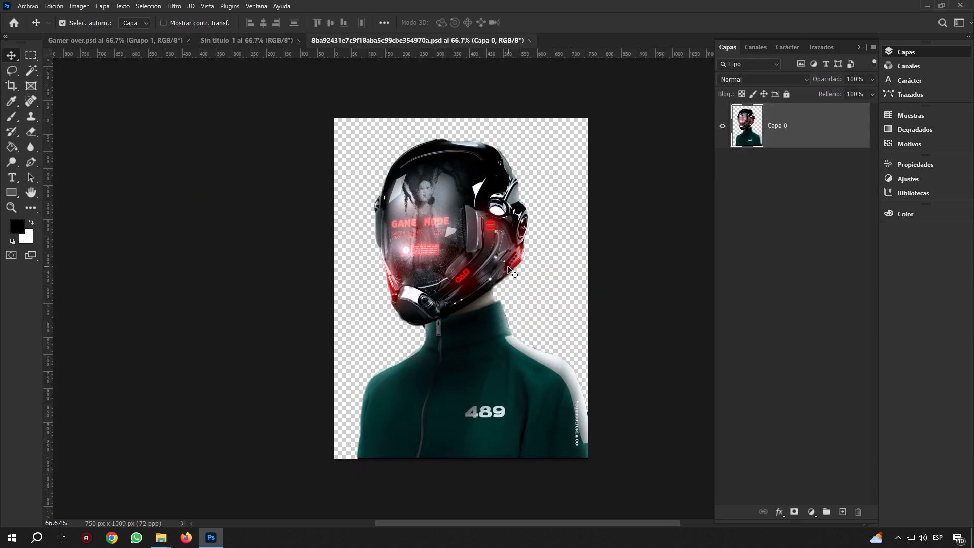
# Drag the helmeted figure into Sin título-1 as Capa 1, accepting the profile conversion
pyautogui.rightClick(826, 126)
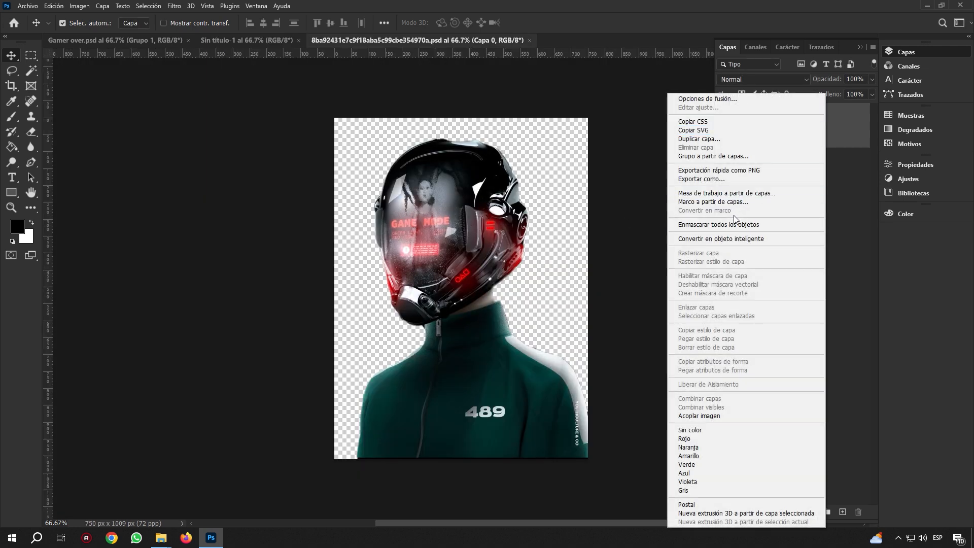
pyautogui.click(500, 215)
pyautogui.moveTo(487, 202)
pyautogui.mouseDown()
pyautogui.moveTo(472, 200)
pyautogui.moveTo(502, 217)
pyautogui.moveTo(500, 202)
pyautogui.mouseUp()
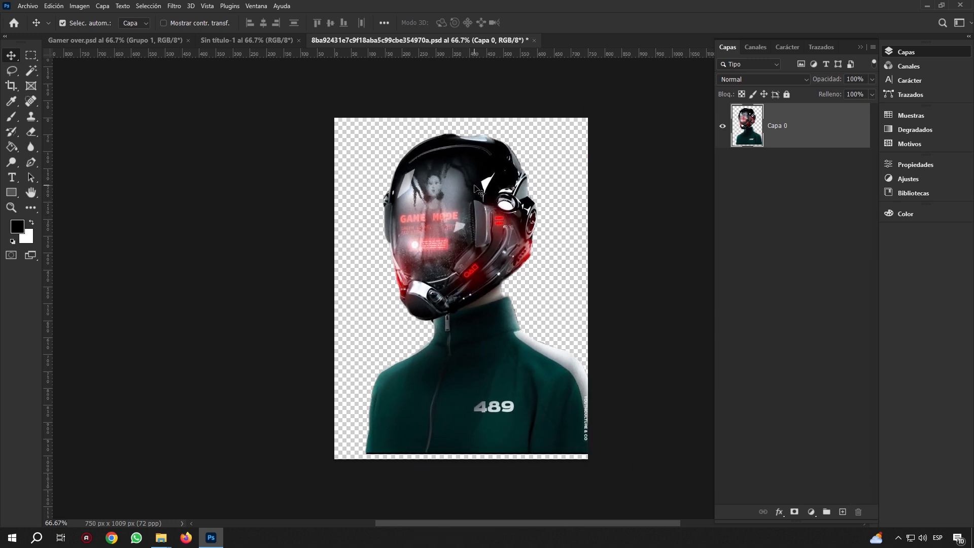
pyautogui.moveTo(467, 173); pyautogui.dragTo(502, 315)
pyautogui.click(524, 242)
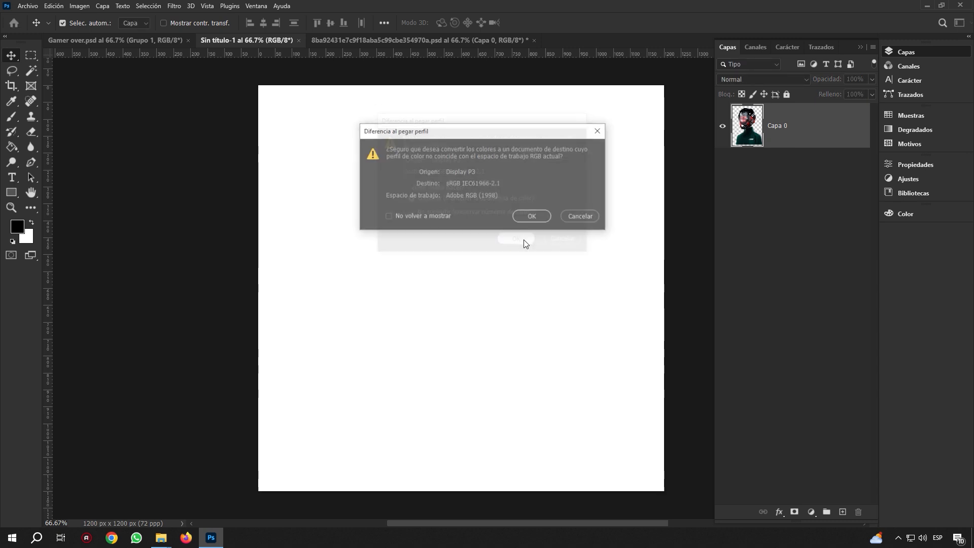
pyautogui.click(528, 214)
pyautogui.moveTo(506, 227)
pyautogui.mouseDown()
pyautogui.moveTo(479, 234)
pyautogui.moveTo(476, 244)
pyautogui.moveTo(459, 237)
pyautogui.moveTo(515, 234)
pyautogui.mouseUp()
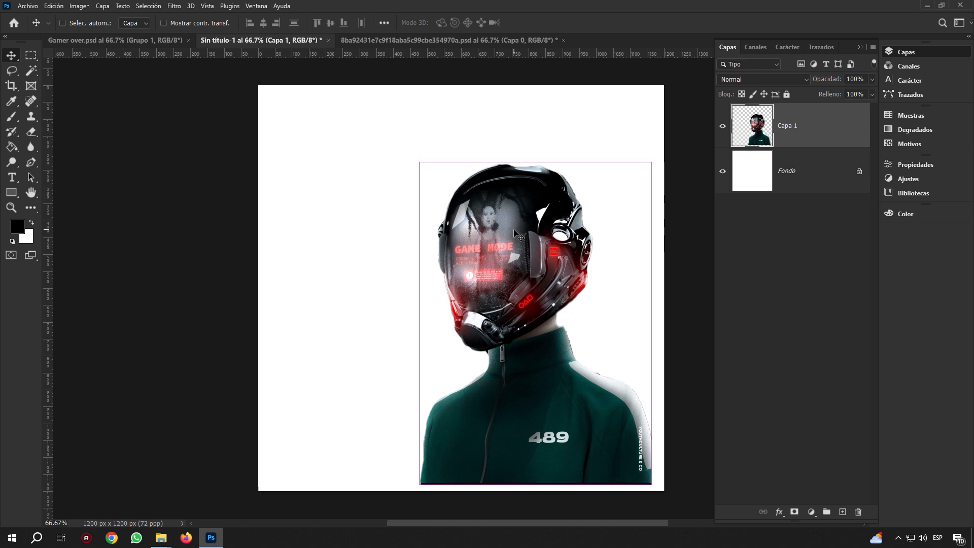
# Align Capa 1 to the canvas's horizontal centre and drop it onto the bottom edge
pyautogui.hotkey('ctrl', 'a')
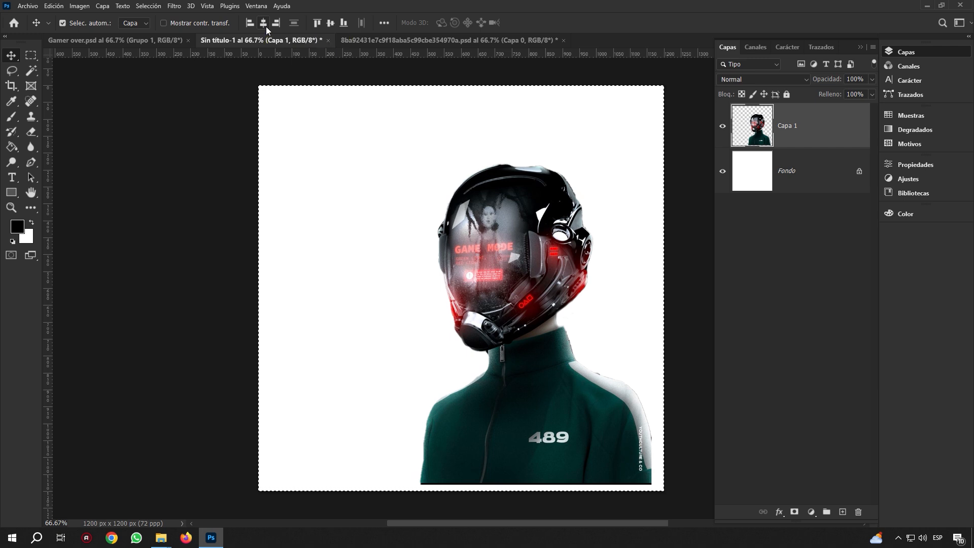
pyautogui.click(265, 25)
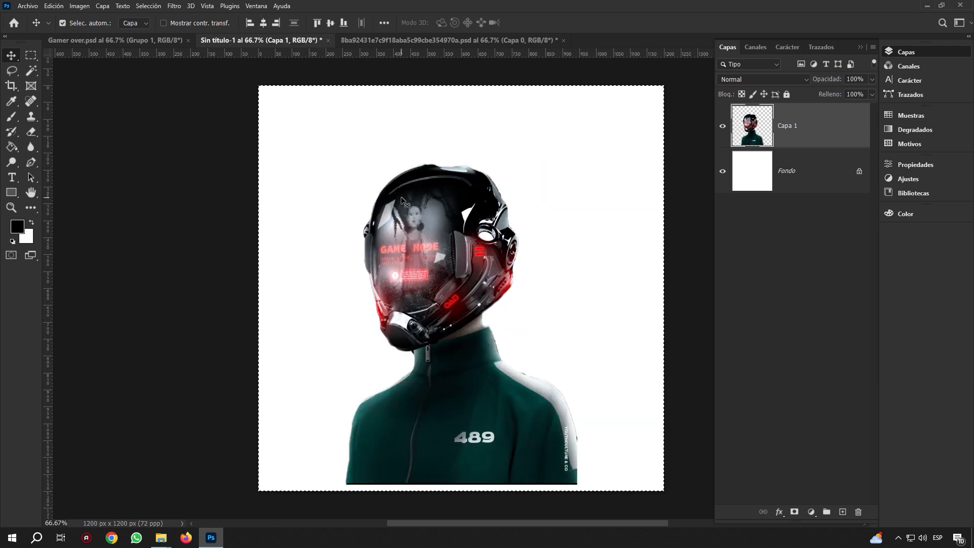
pyautogui.hotkey('ctrl', 'd')
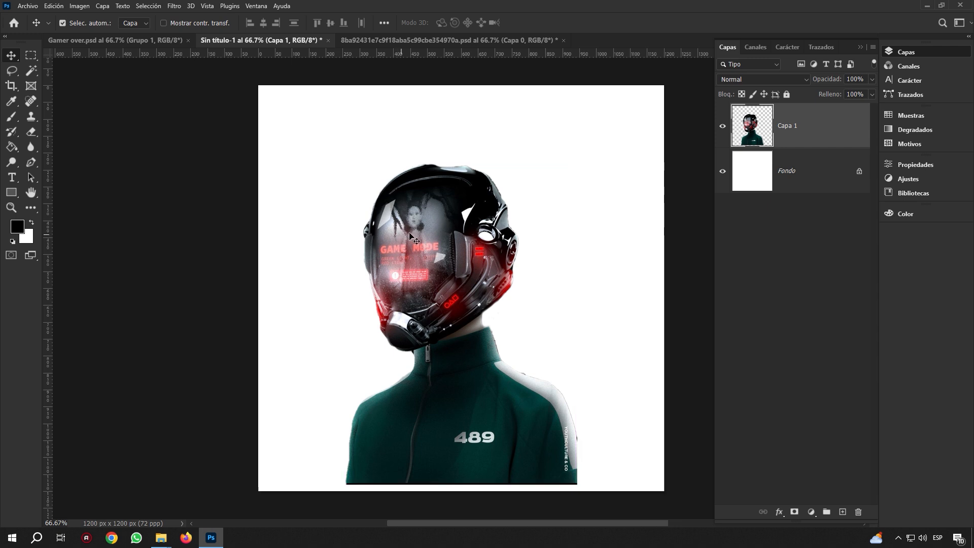
pyautogui.moveTo(426, 229); pyautogui.dragTo(427, 235)
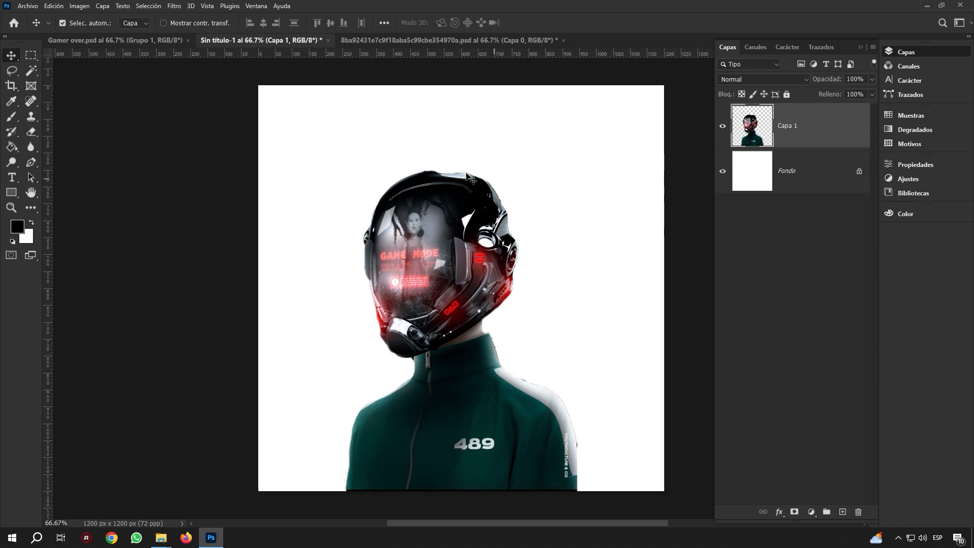
pyautogui.doubleClick(785, 127)
pyautogui.click(834, 124)
pyautogui.click(11, 177)
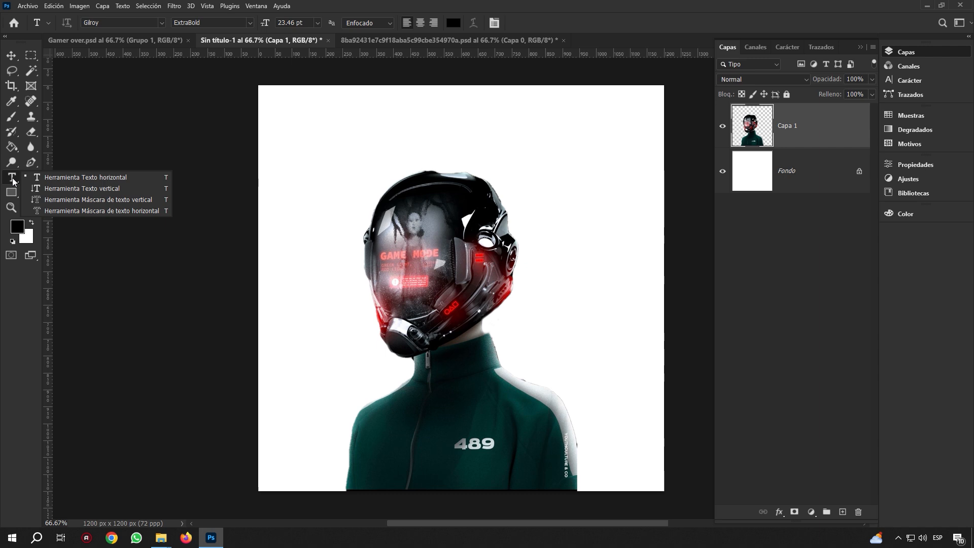
# Add a horizontal LOREM IPSUM text layer above the helmet, then bring the assets folder forward
pyautogui.click(53, 181)
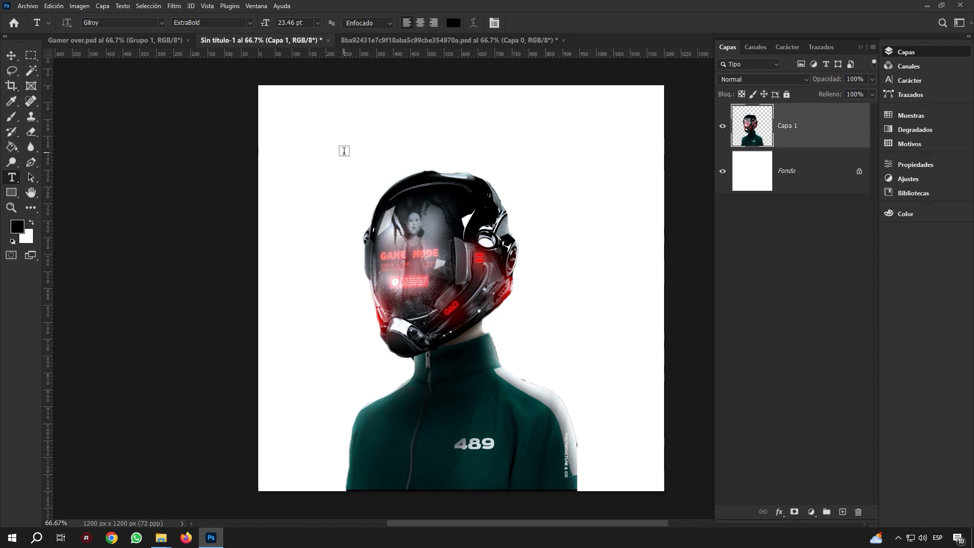
pyautogui.click(344, 151)
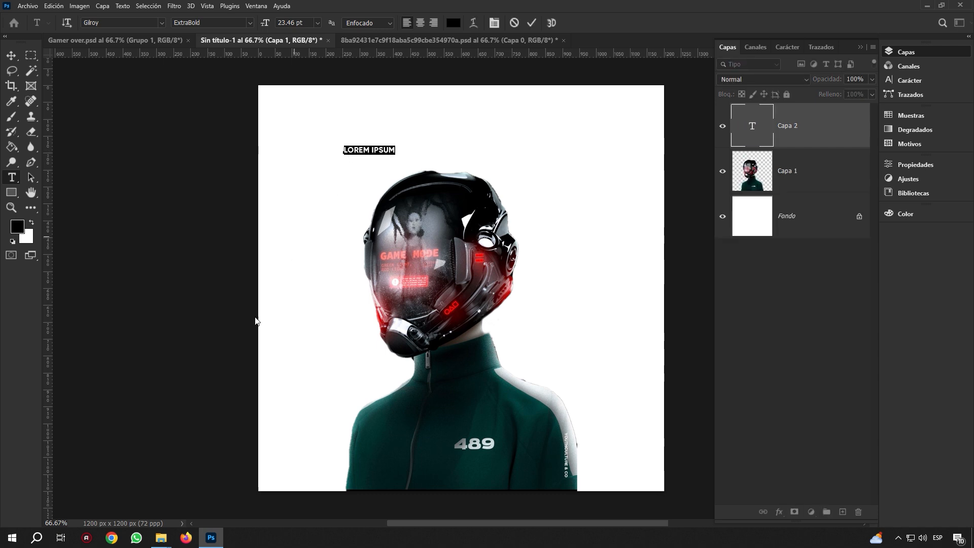
pyautogui.moveTo(161, 537)
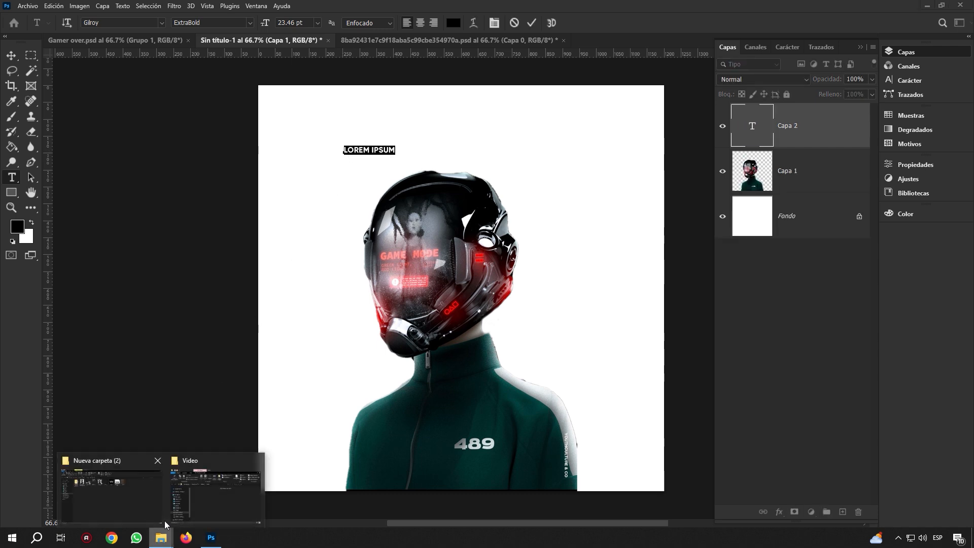
pyautogui.click(150, 489)
# Preview the StrongConcrete-Bold font file, close the preview, and return to Photoshop
pyautogui.doubleClick(542, 134)
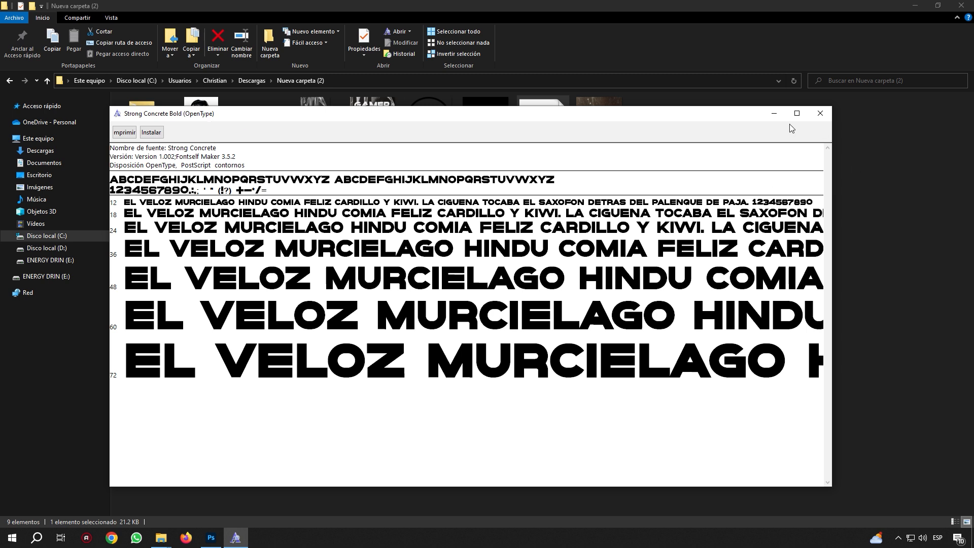
pyautogui.click(774, 113)
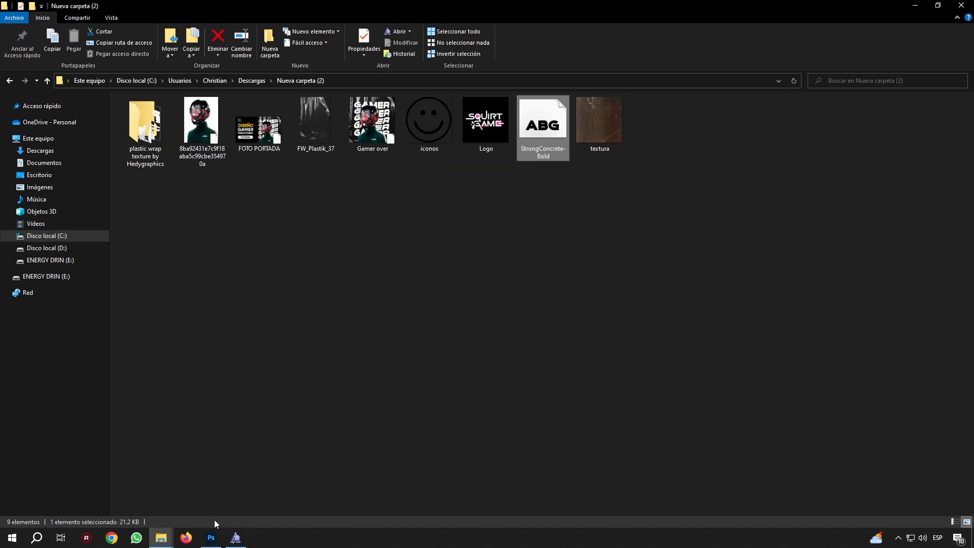
pyautogui.click(211, 537)
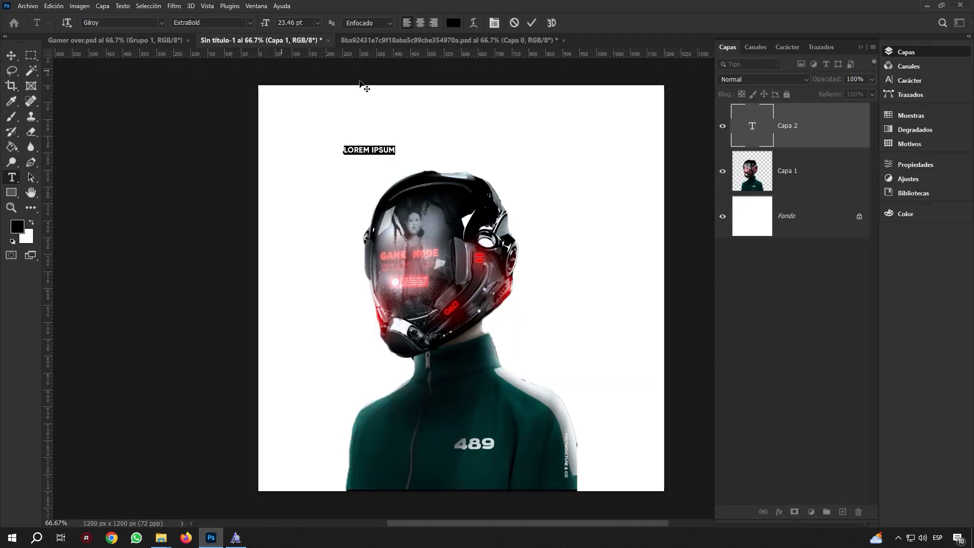
# Enlarge the placeholder to 104 pt and replace its text with GAMER
pyautogui.moveTo(266, 26); pyautogui.dragTo(307, 27)
pyautogui.click(463, 135)
pyautogui.hotkey('ctrl', 'a')
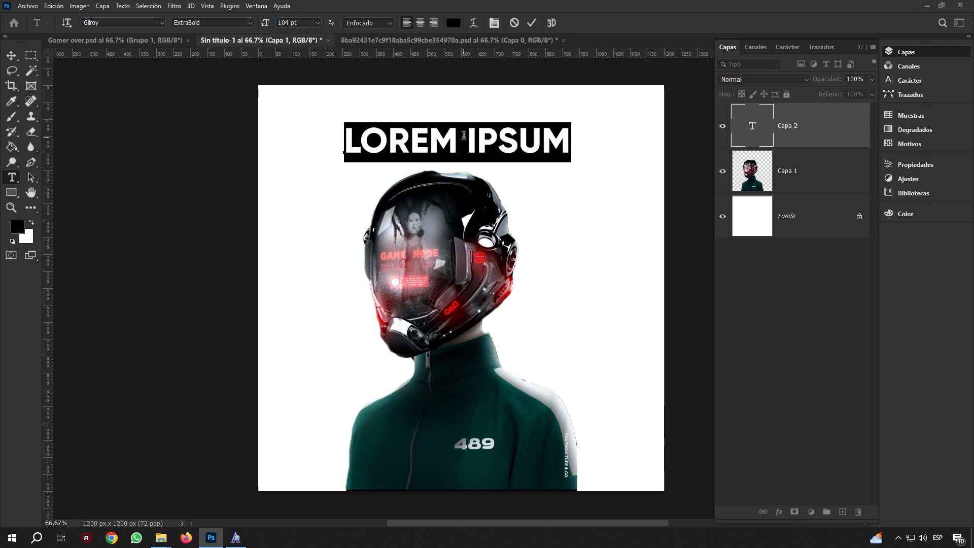
pyautogui.write('GAMERS')
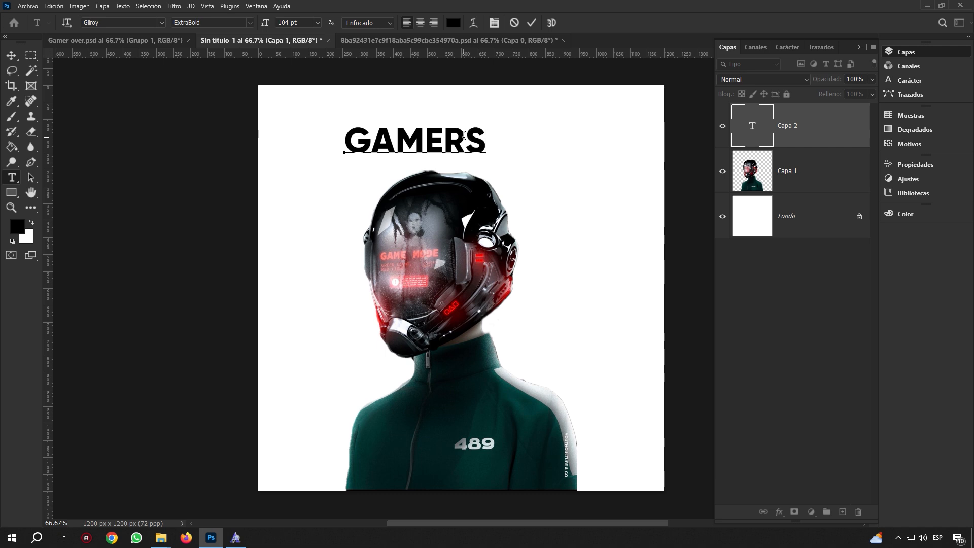
pyautogui.press('BackSpace')
pyautogui.hotkey('ctrl', 'a')
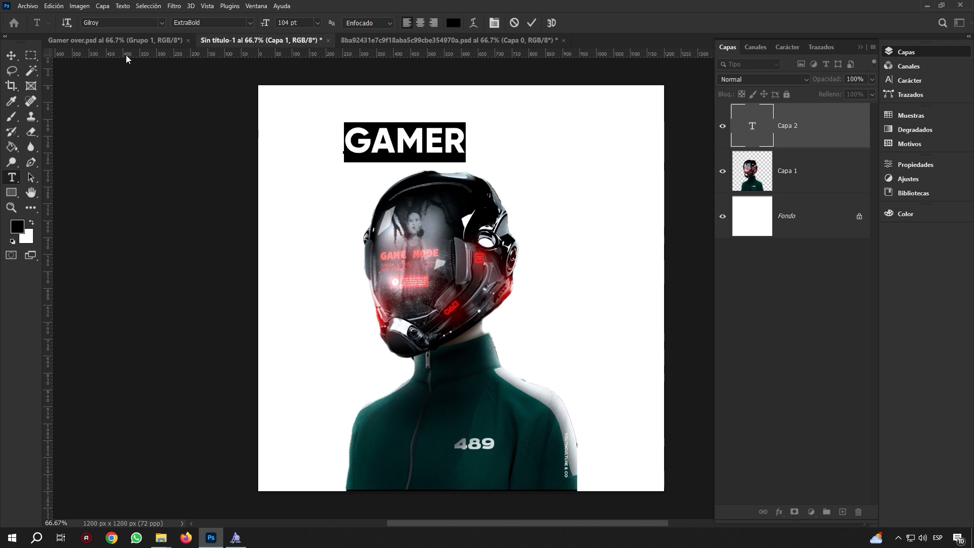
# Set GAMER in Strong Concrete Bold at 218 pt and commit the text
pyautogui.click(135, 23)
pyautogui.write('TRO')
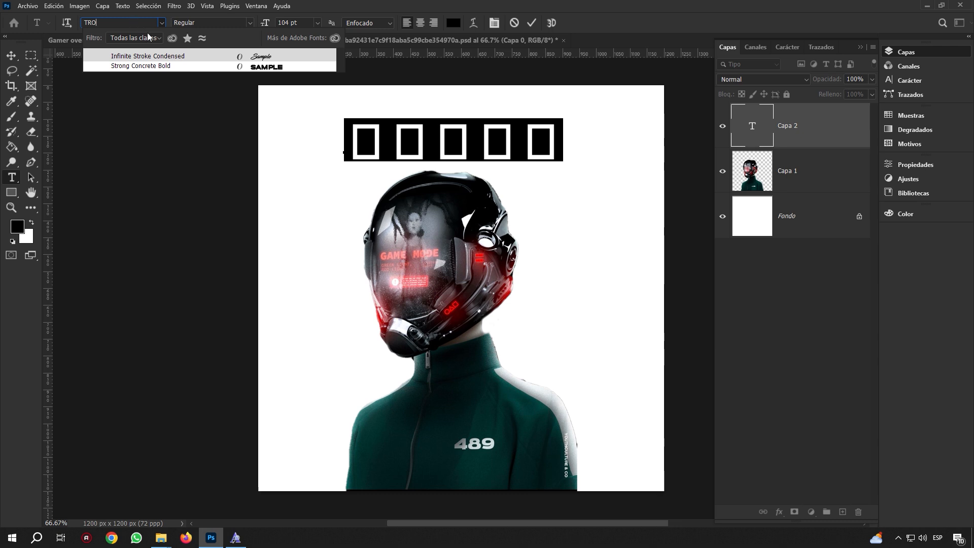
pyautogui.click(164, 66)
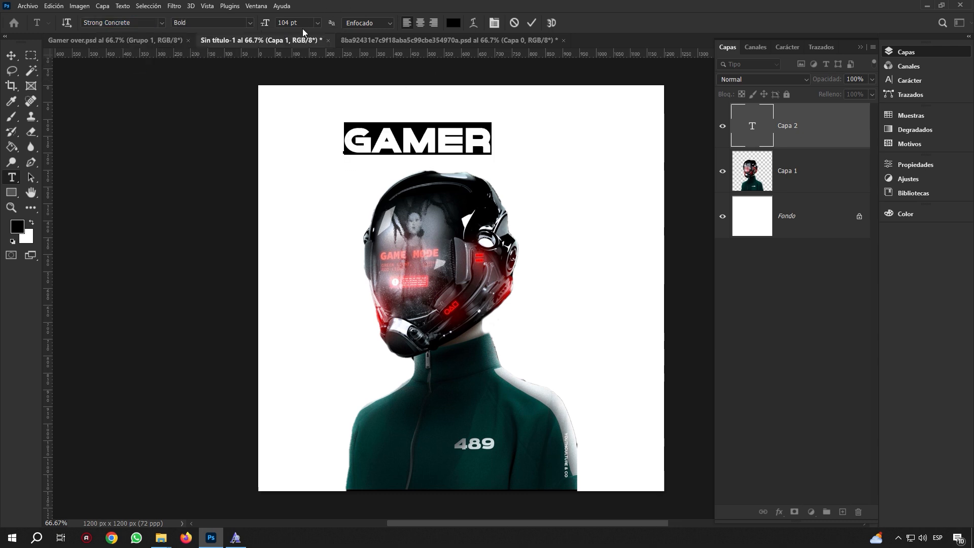
pyautogui.moveTo(265, 22); pyautogui.dragTo(325, 26)
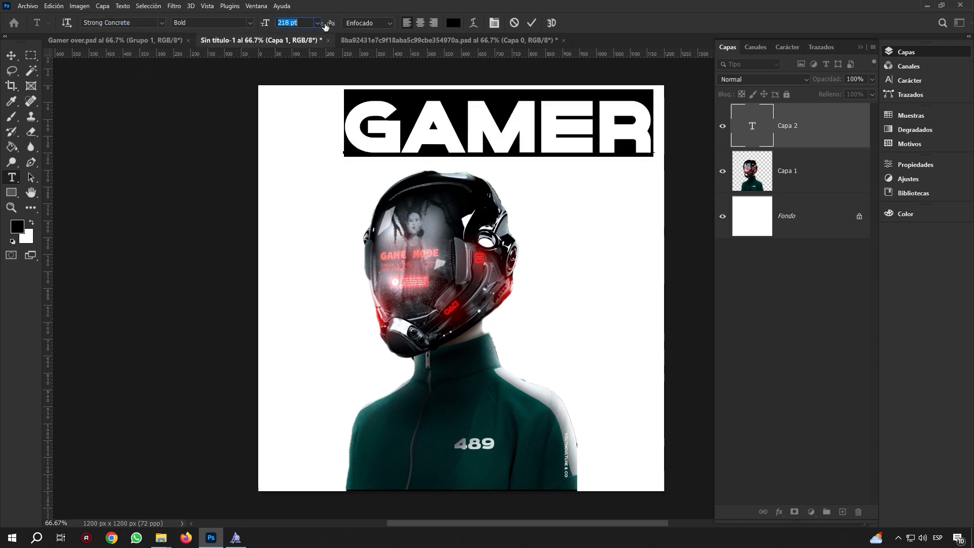
pyautogui.click(11, 55)
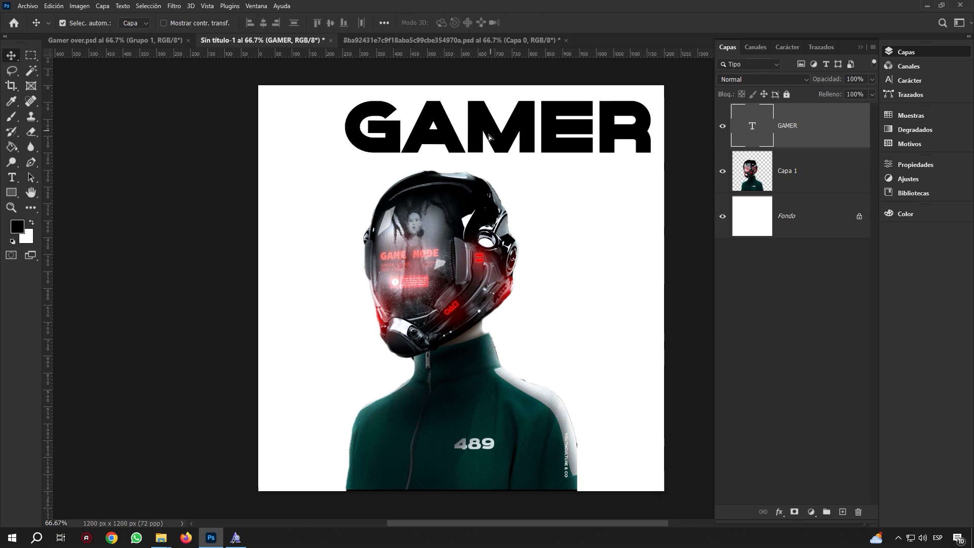
# Scale GAMER to about 110% and centre it horizontally above the helmet
pyautogui.moveTo(489, 137); pyautogui.dragTo(452, 167)
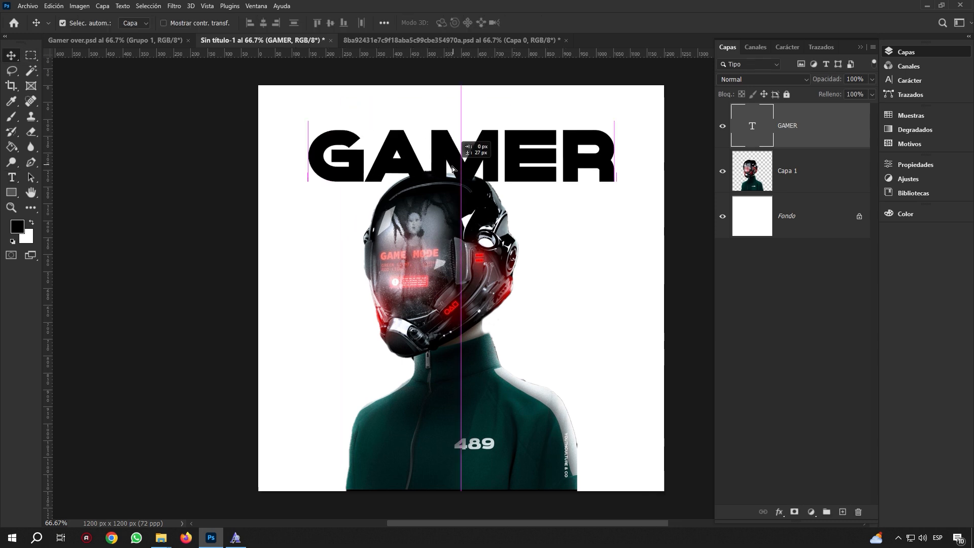
pyautogui.hotkey('ctrl', 't')
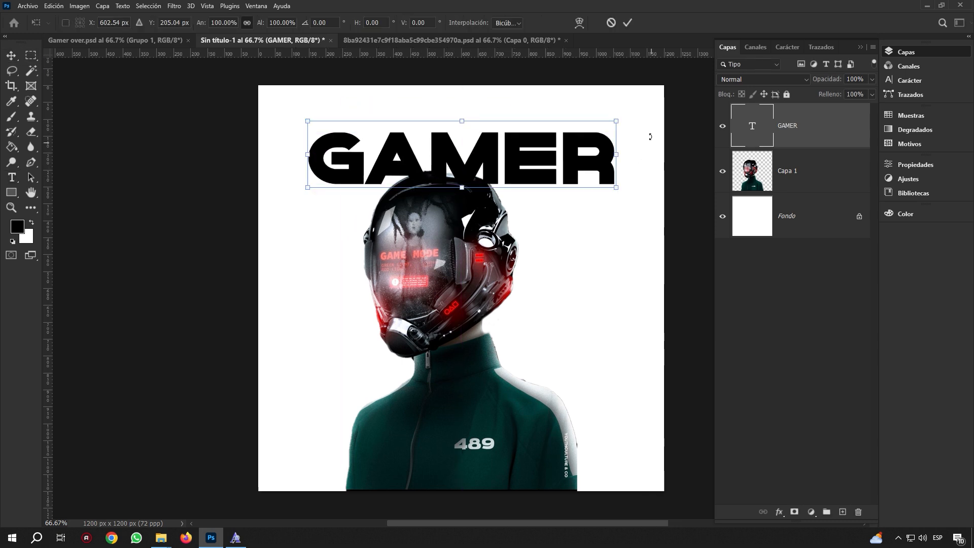
pyautogui.moveTo(621, 123); pyautogui.dragTo(631, 113)
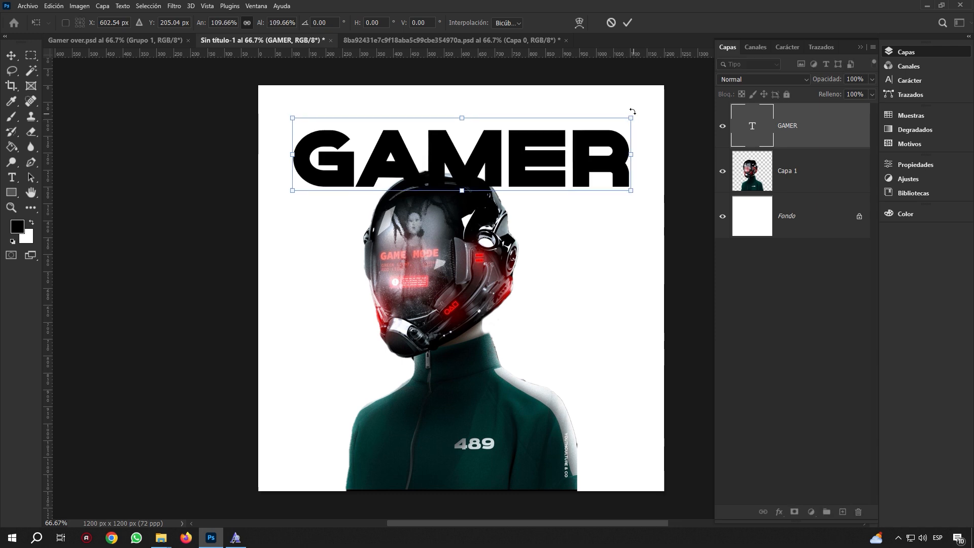
pyautogui.click(628, 22)
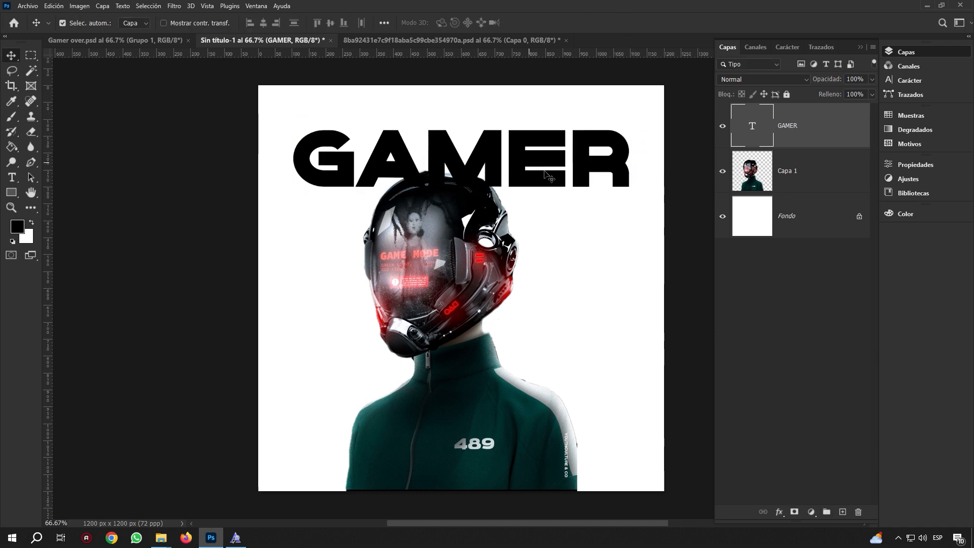
pyautogui.hotkey('ctrl', 'a')
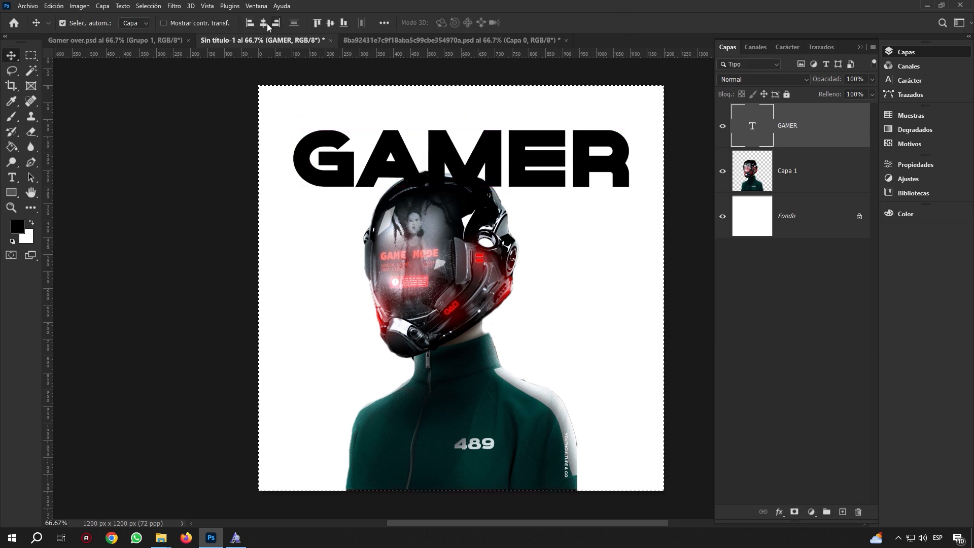
pyautogui.hotkey('ctrl', 'd')
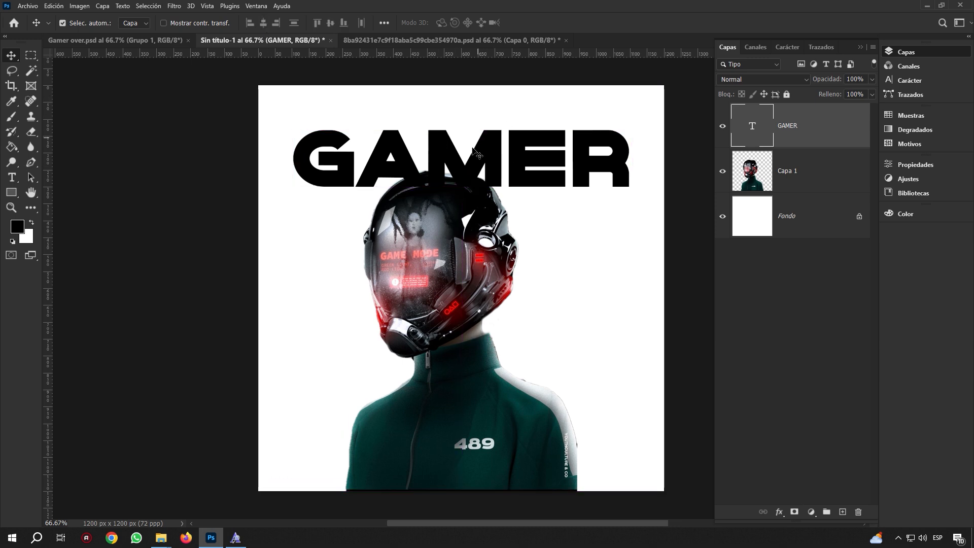
# Close the helmet source image without saving, then select the Fondo layer
pyautogui.click(167, 40)
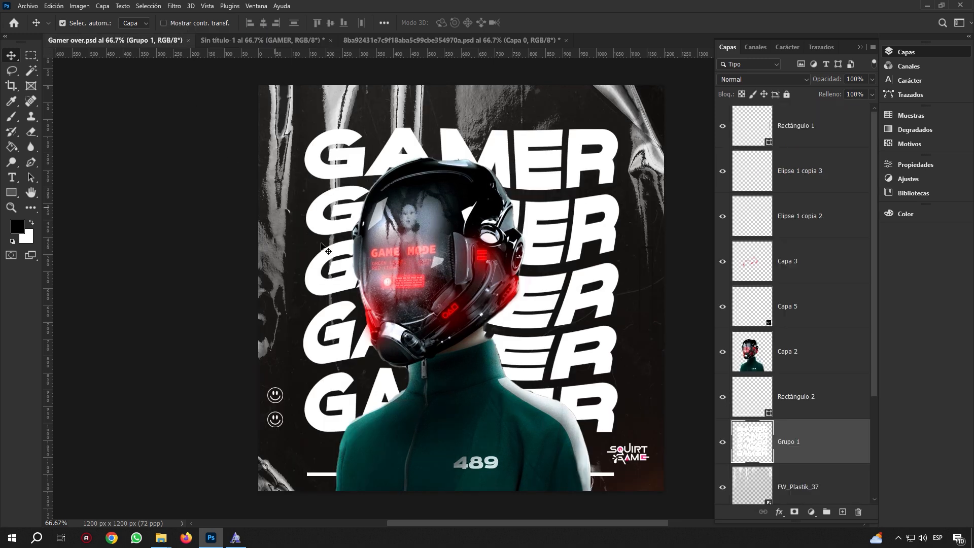
pyautogui.click(284, 41)
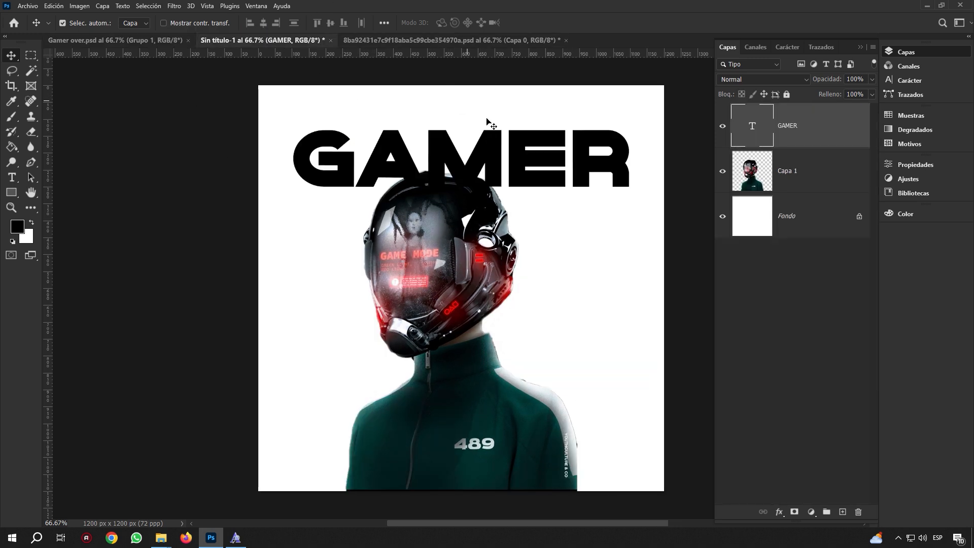
pyautogui.click(504, 105)
pyautogui.click(480, 40)
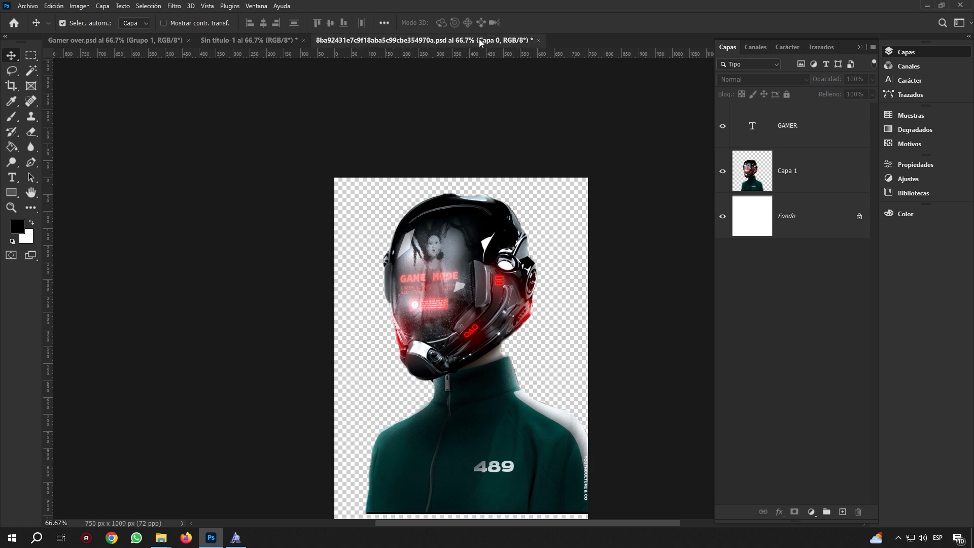
pyautogui.click(539, 45)
pyautogui.click(500, 199)
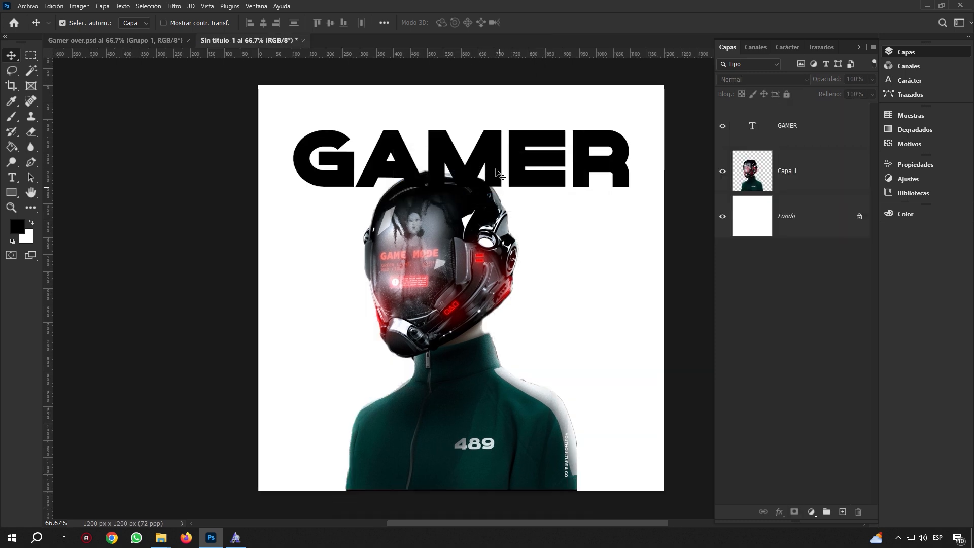
pyautogui.click(781, 233)
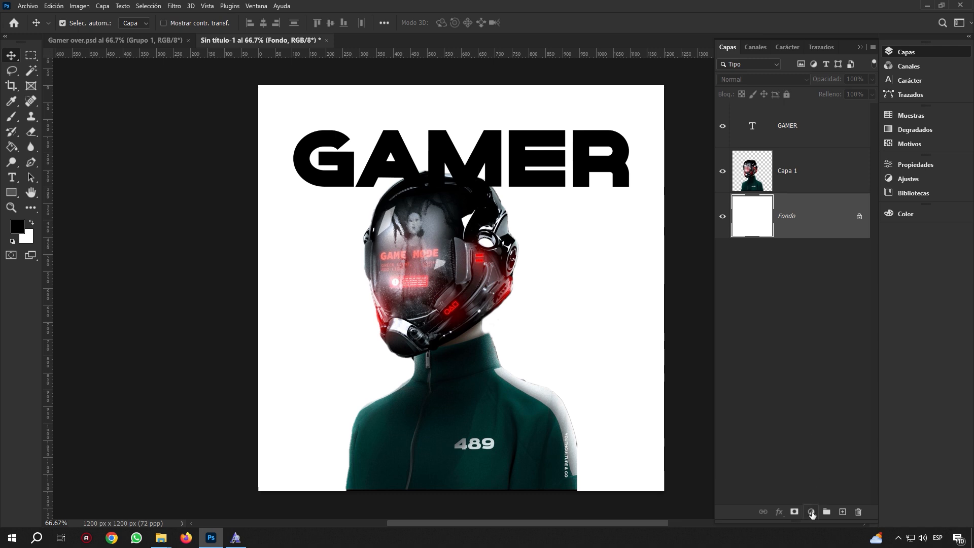
pyautogui.click(811, 512)
# Add a black solid fill, make GAMER white, place it below Capa 1, and duplicate it downward
pyautogui.click(846, 338)
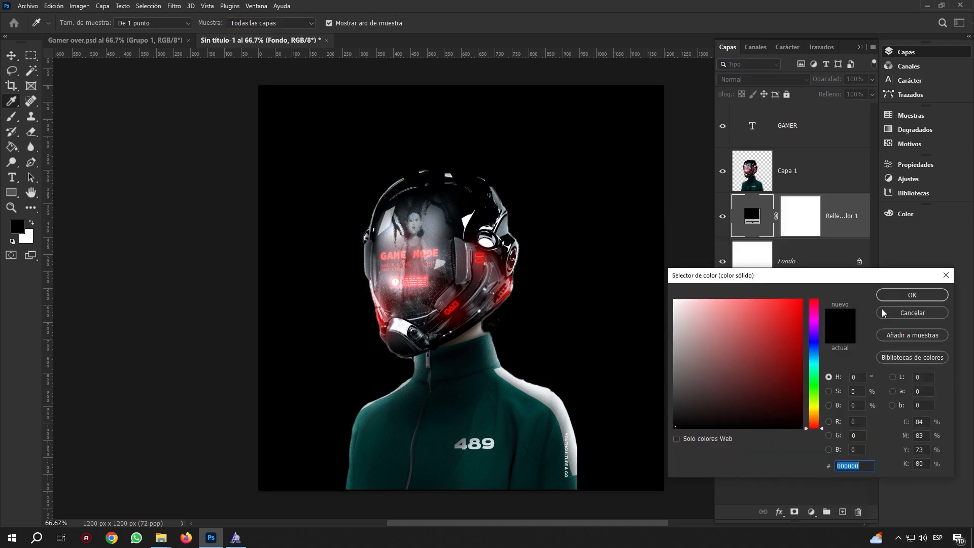
pyautogui.click(918, 300)
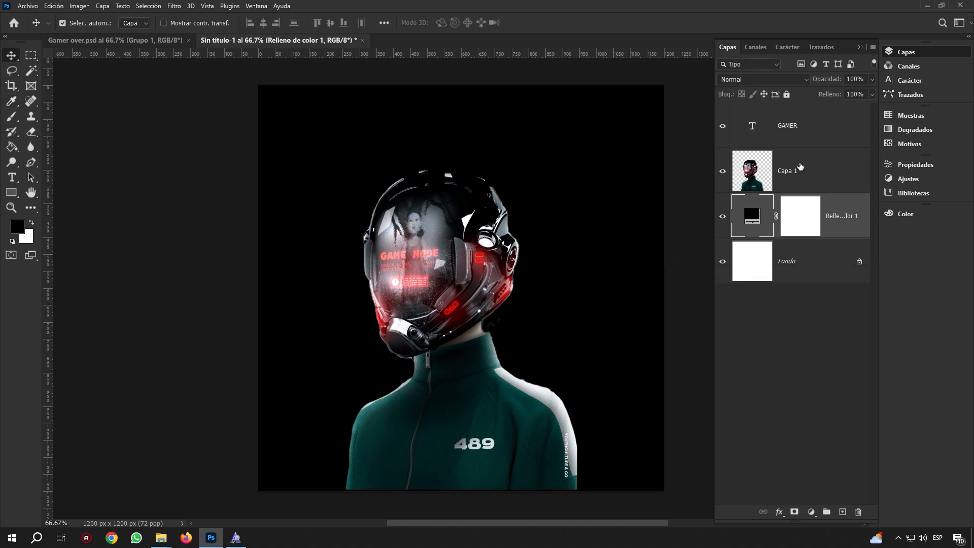
pyautogui.doubleClick(755, 131)
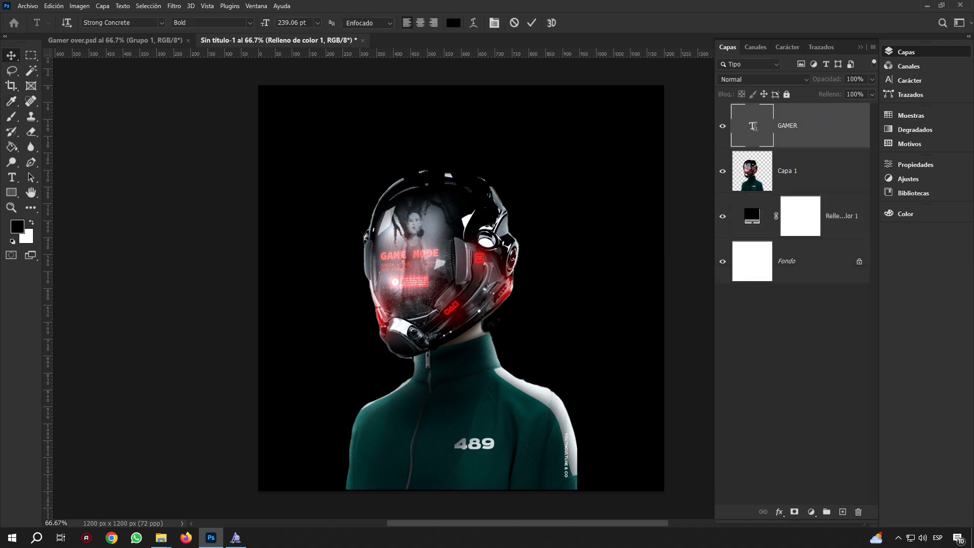
pyautogui.click(455, 24)
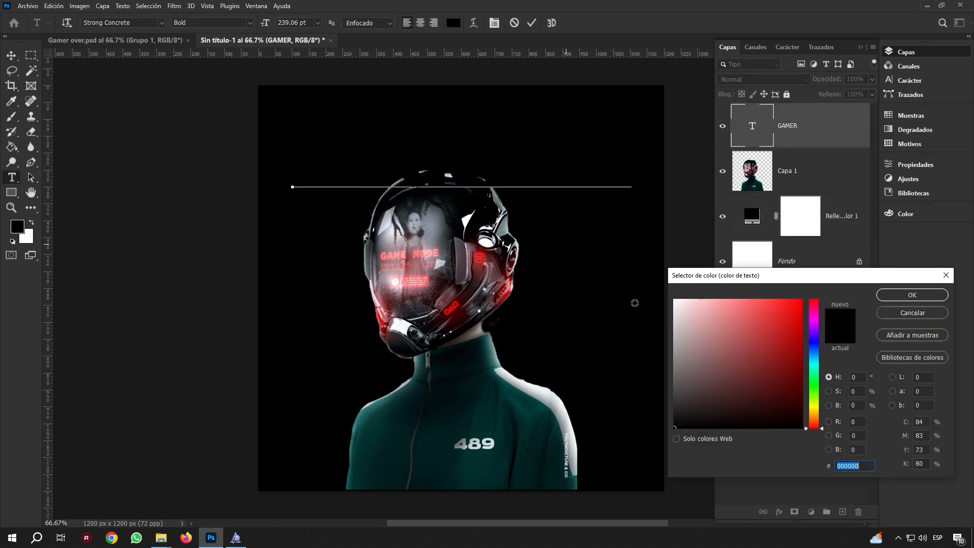
pyautogui.moveTo(693, 310); pyautogui.dragTo(672, 297)
pyautogui.click(911, 295)
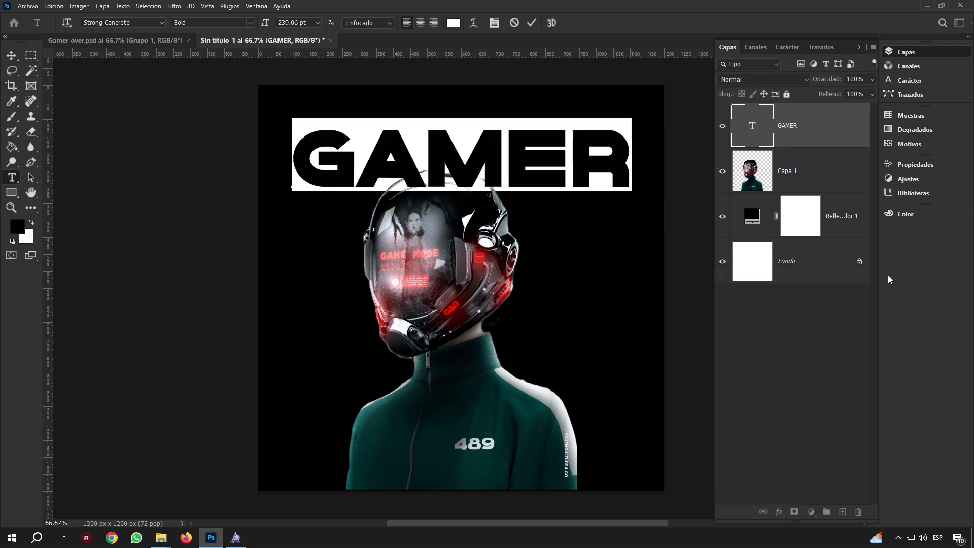
pyautogui.moveTo(799, 143); pyautogui.dragTo(773, 179)
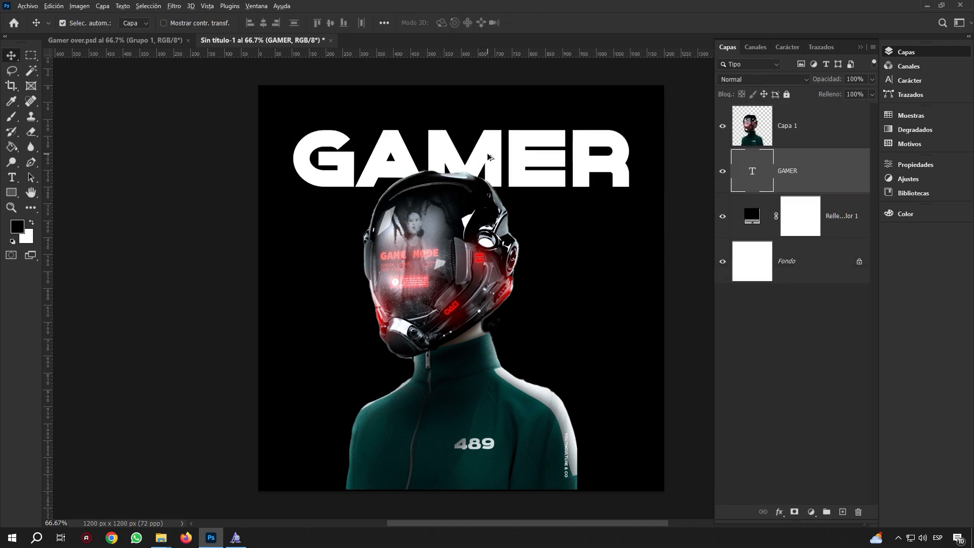
pyautogui.moveTo(488, 158); pyautogui.dragTo(510, 427)
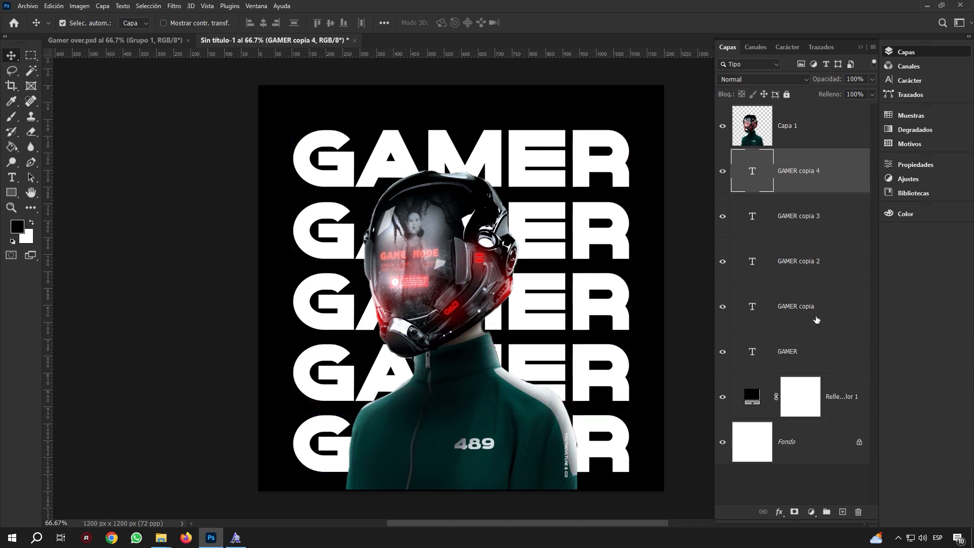
# Select all five GAMER rows, try moving them upward, then undo the move
pyautogui.click(814, 342)
pyautogui.keyDown('shift'); pyautogui.click(809, 300); pyautogui.keyUp('shift')
pyautogui.keyDown('shift'); pyautogui.click(810, 259); pyautogui.keyUp('shift')
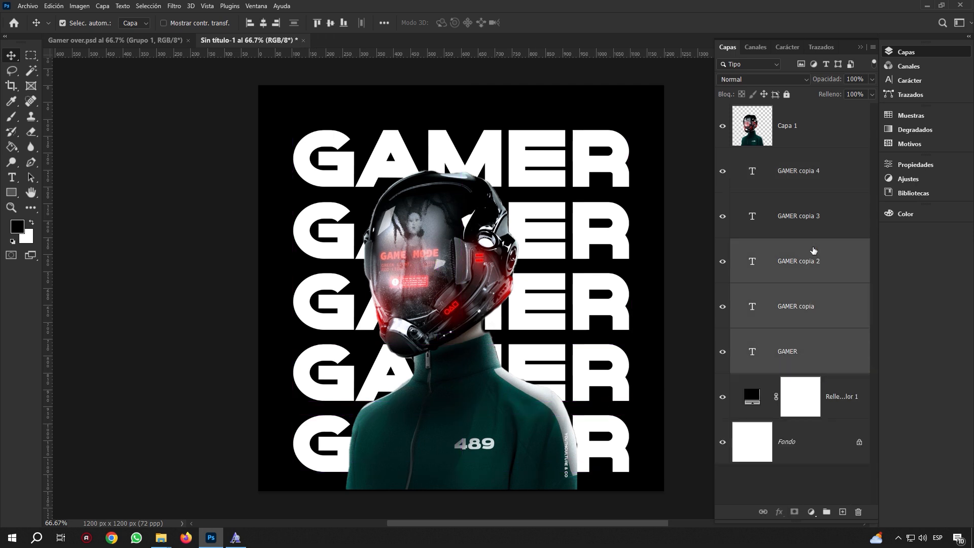
pyautogui.keyDown('shift'); pyautogui.click(817, 198); pyautogui.keyUp('shift')
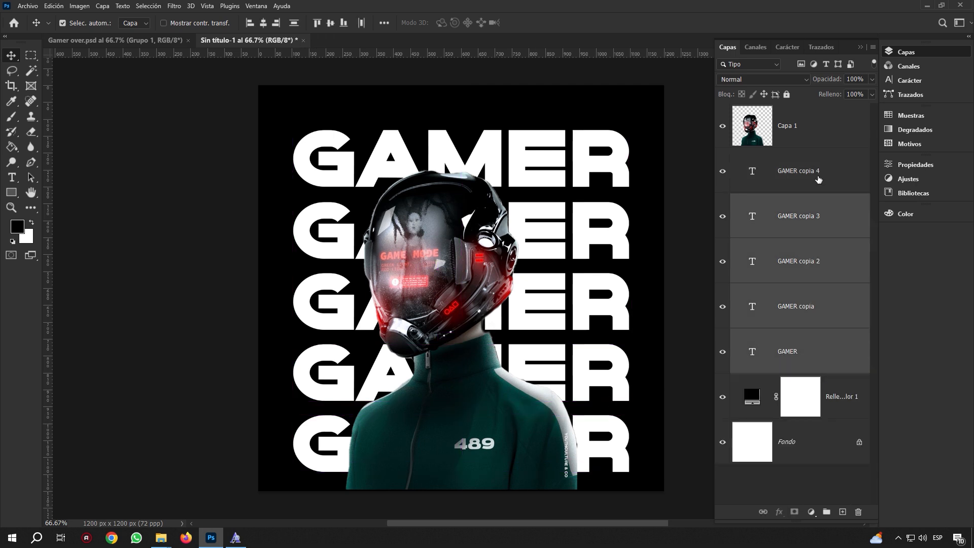
pyautogui.keyDown('shift'); pyautogui.click(817, 179); pyautogui.keyUp('shift')
pyautogui.moveTo(539, 178); pyautogui.dragTo(533, 164)
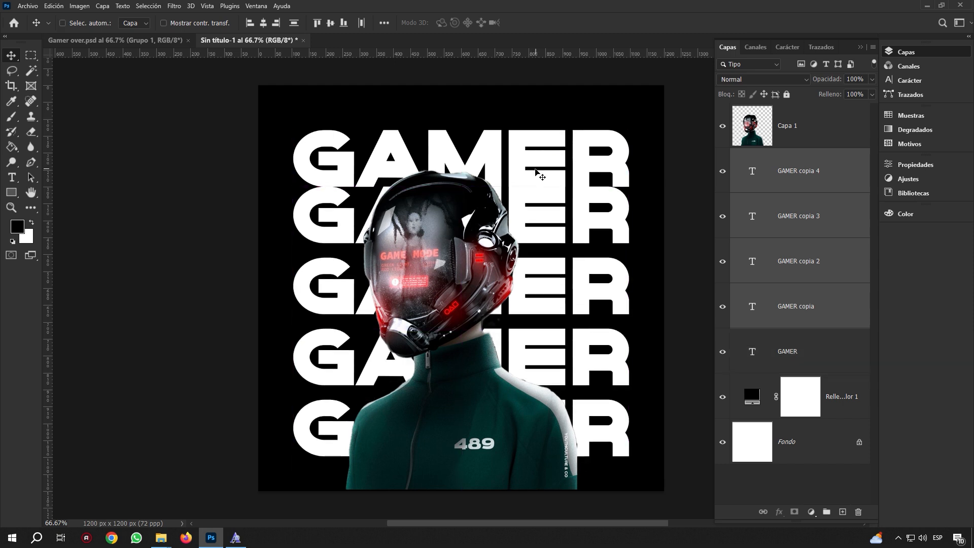
pyautogui.hotkey('ctrl', 'z')
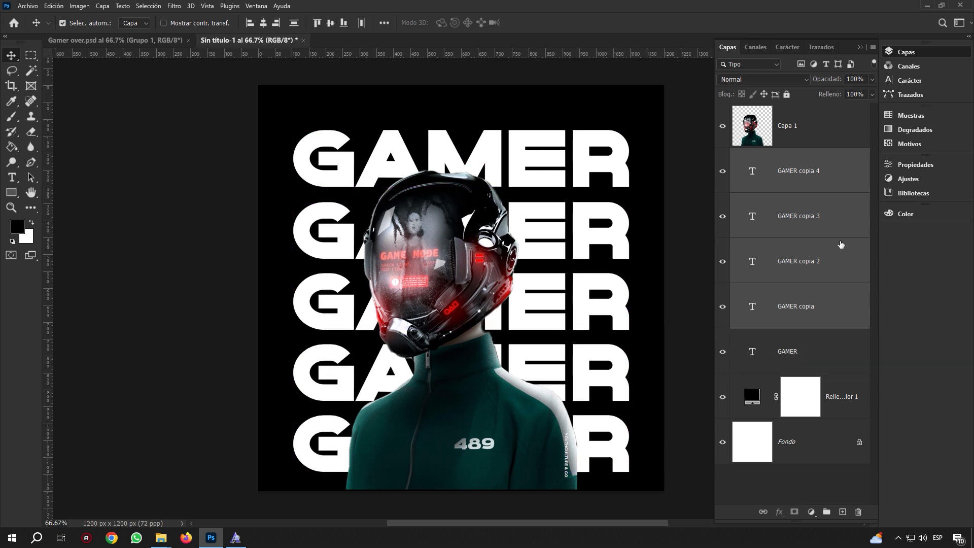
# Reselect the five GAMER rows and shift them up about 38 px
pyautogui.click(823, 349)
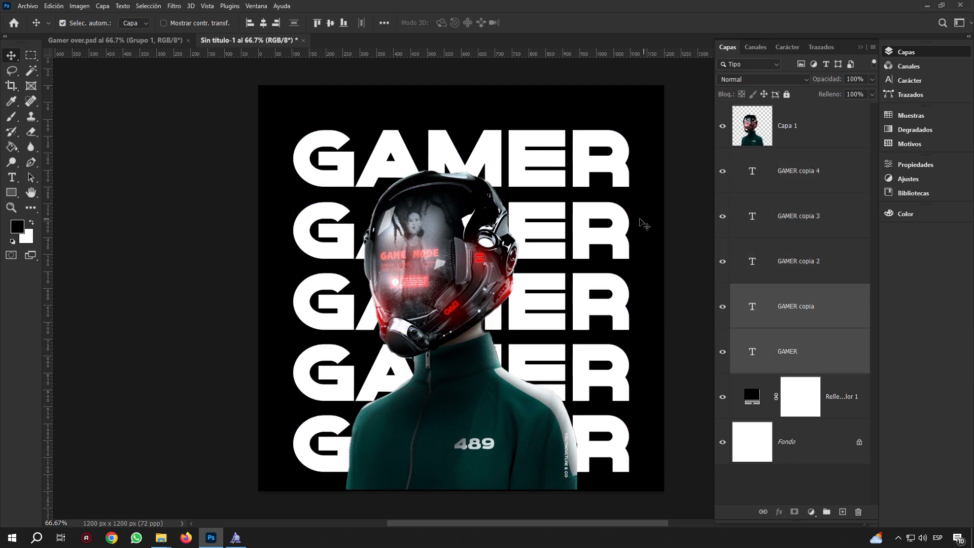
pyautogui.keyDown('shift'); pyautogui.click(840, 310); pyautogui.keyUp('shift')
pyautogui.keyDown('shift'); pyautogui.click(834, 242); pyautogui.keyUp('shift')
pyautogui.keyDown('shift'); pyautogui.click(834, 228); pyautogui.keyUp('shift')
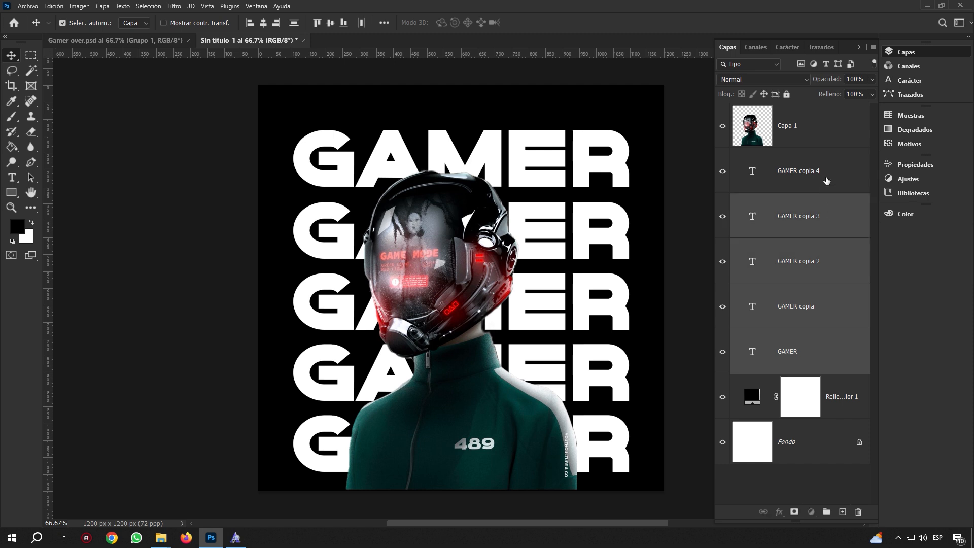
pyautogui.keyDown('shift'); pyautogui.click(826, 181); pyautogui.keyUp('shift')
pyautogui.moveTo(530, 180); pyautogui.dragTo(528, 167)
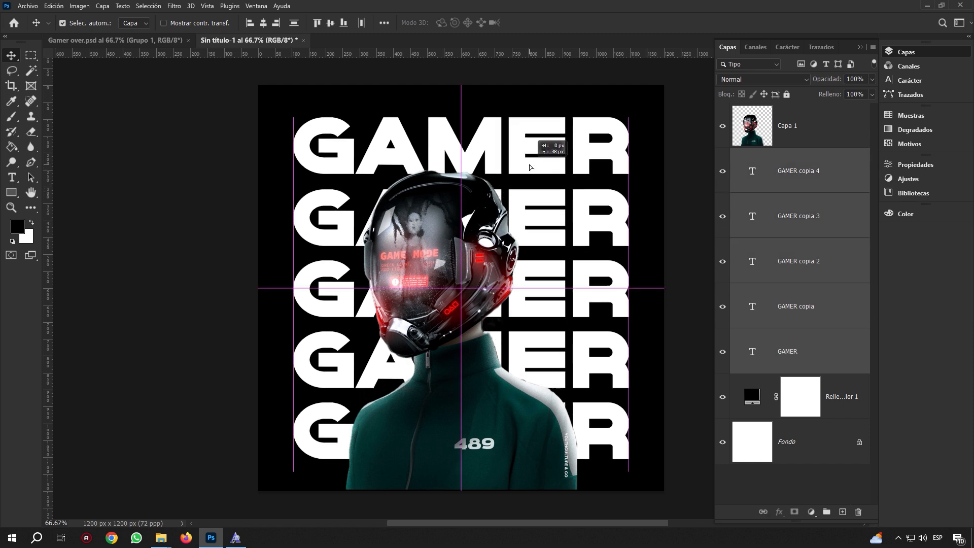
# Scale the five GAMER rows together to about 91.16% and commit
pyautogui.hotkey('ctrl', 't')
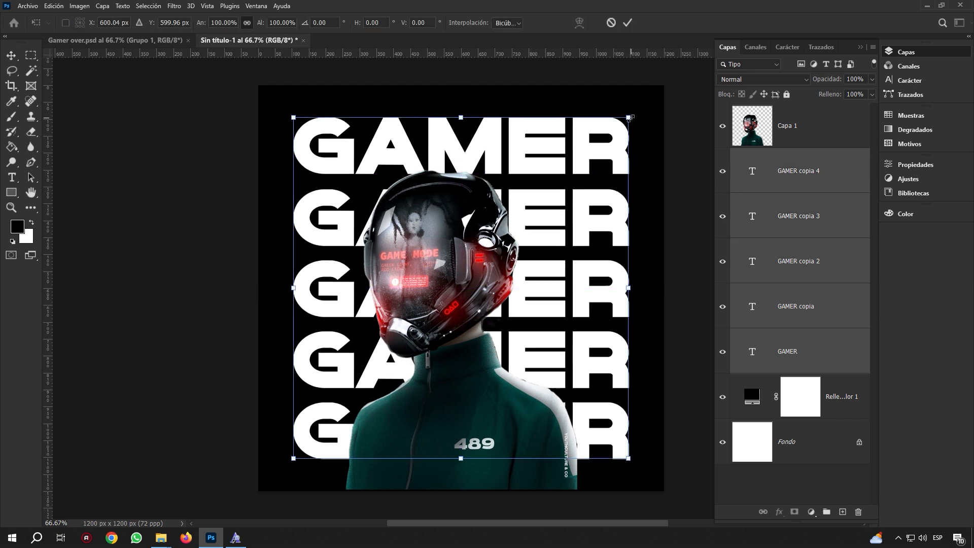
pyautogui.moveTo(630, 118); pyautogui.dragTo(616, 134)
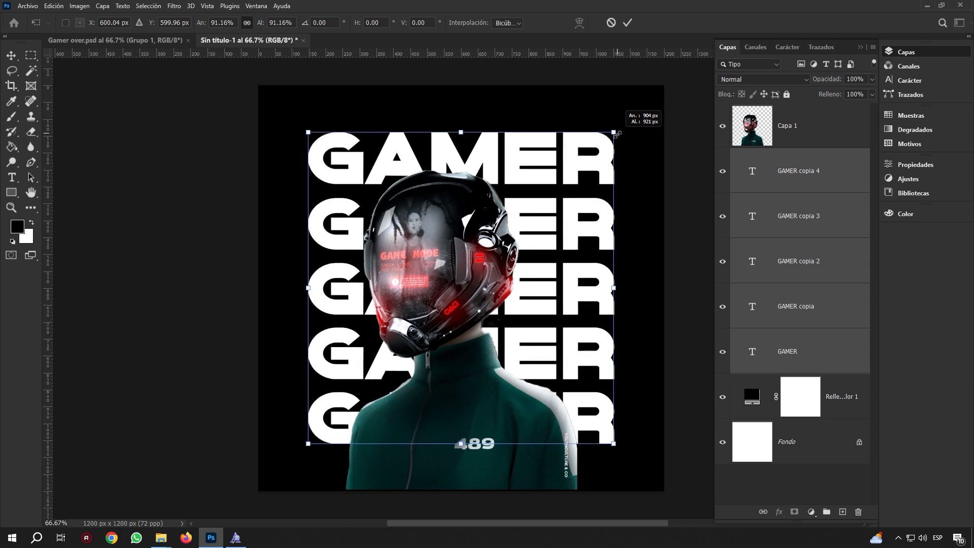
pyautogui.click(627, 22)
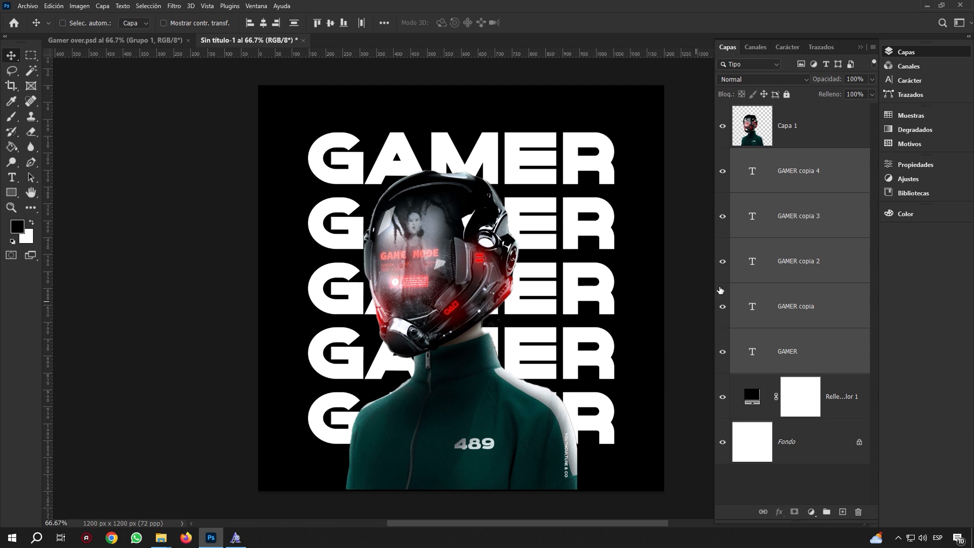
# Start selecting the GAMER text layers and check their character settings
pyautogui.click(787, 269)
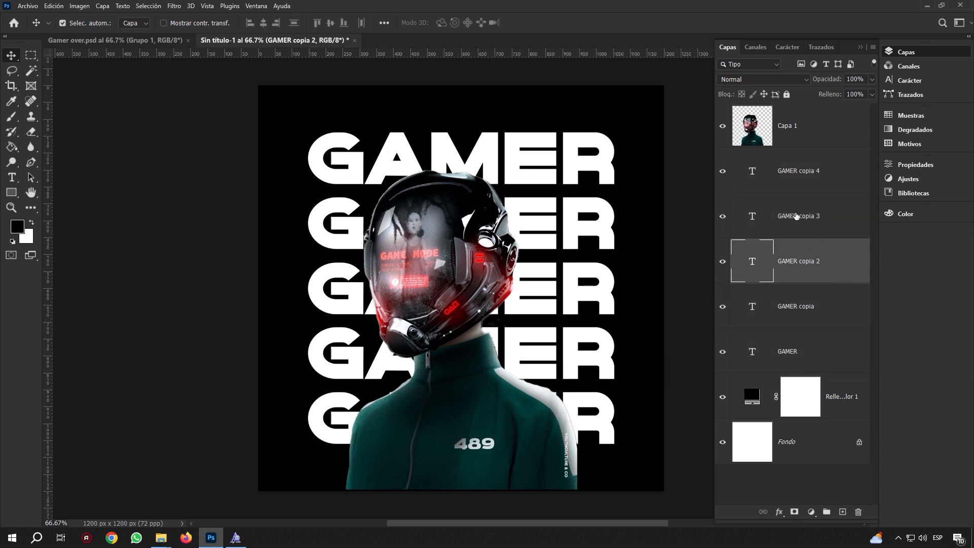
pyautogui.click(676, 178)
pyautogui.click(604, 174)
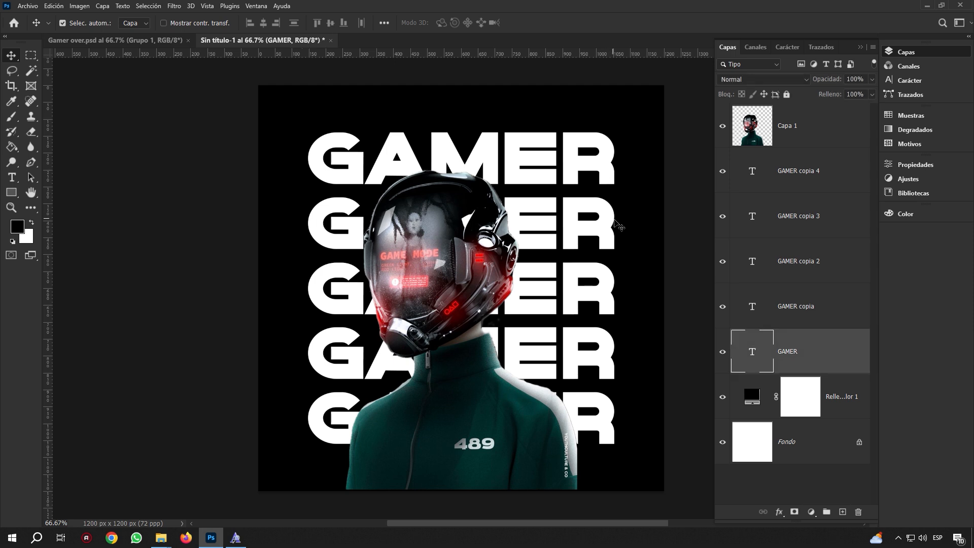
pyautogui.keyDown('shift'); pyautogui.click(799, 309); pyautogui.keyUp('shift')
pyautogui.keyDown('shift'); pyautogui.click(805, 260); pyautogui.keyUp('shift')
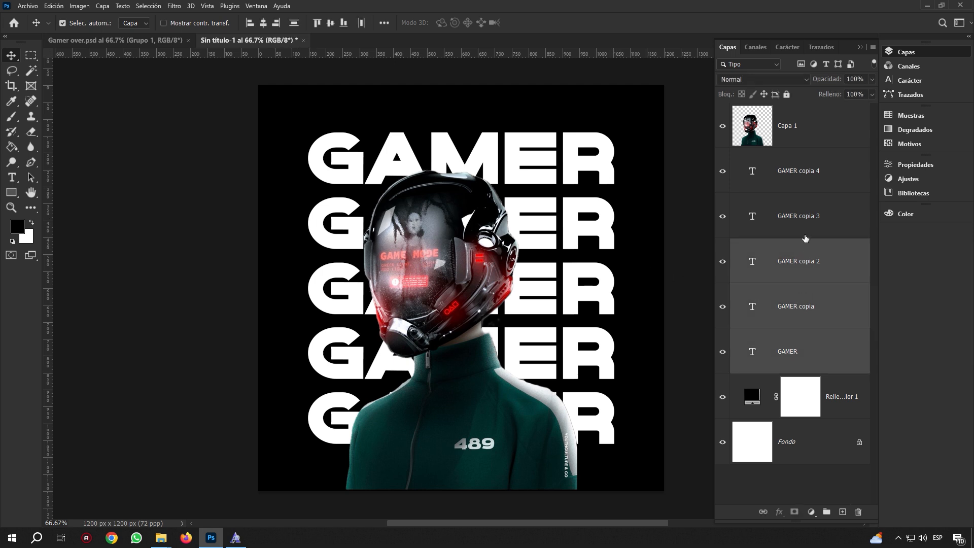
pyautogui.keyDown('shift'); pyautogui.click(818, 202); pyautogui.keyUp('shift')
pyautogui.click(900, 79)
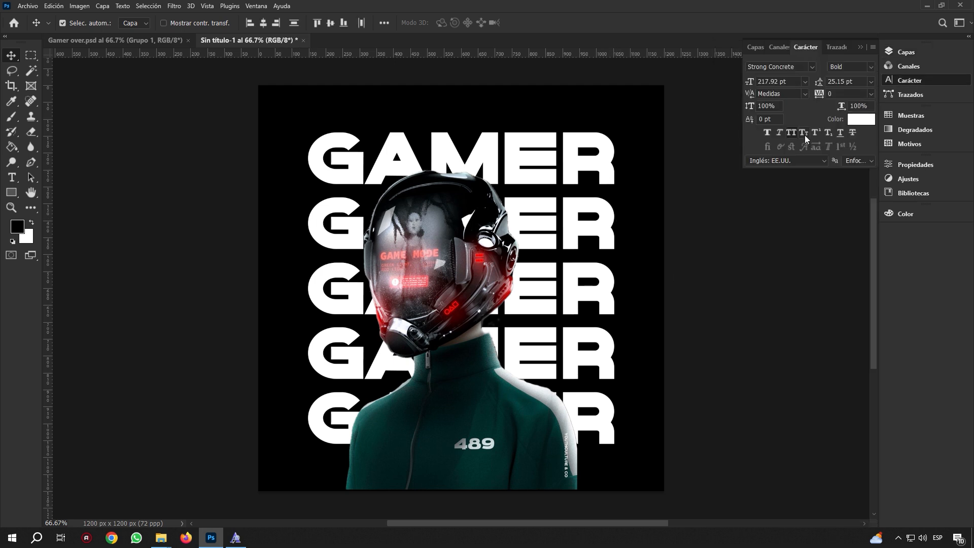
pyautogui.click(860, 46)
pyautogui.click(893, 52)
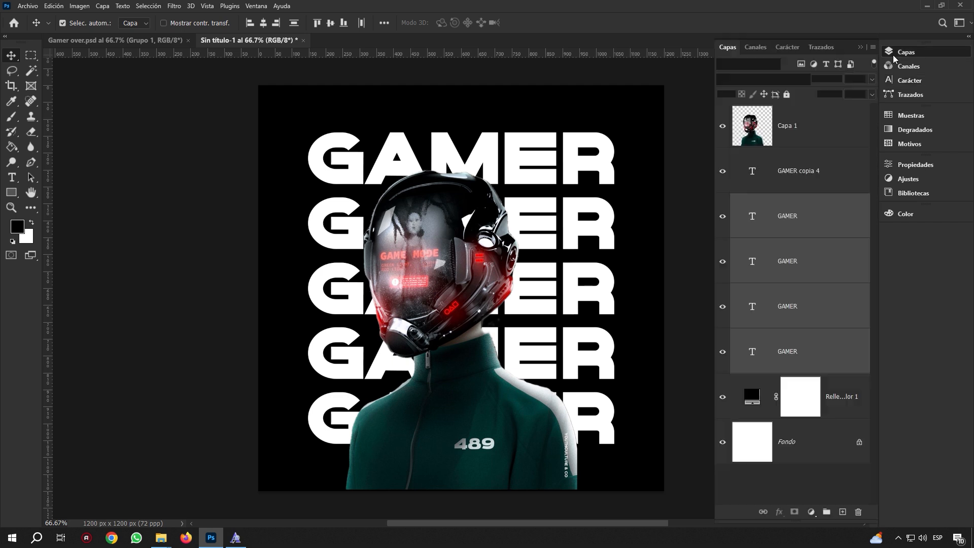
# Select all five GAMER text layers and merge them with Ctrl+E
pyautogui.click(817, 170)
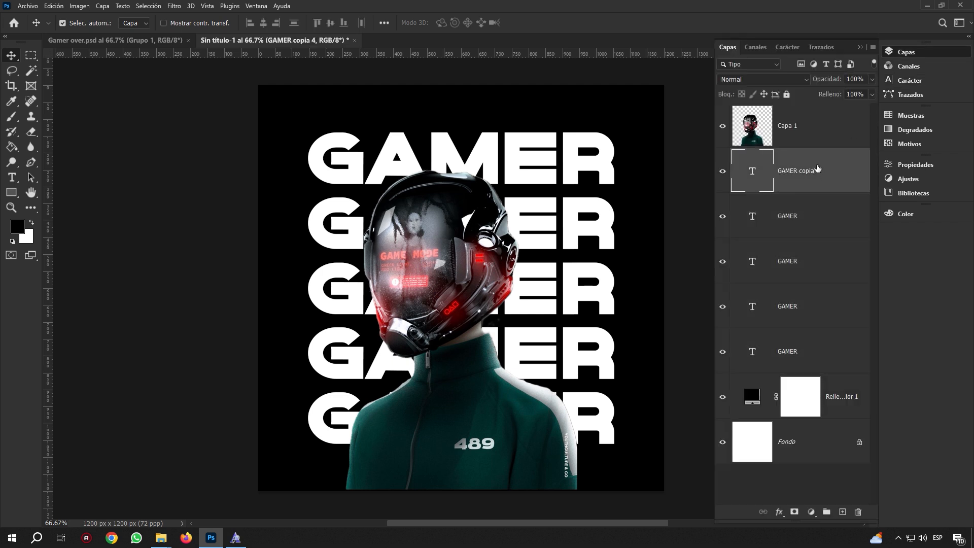
pyautogui.keyDown('shift'); pyautogui.click(846, 226); pyautogui.keyUp('shift')
pyautogui.keyDown('shift'); pyautogui.click(842, 267); pyautogui.keyUp('shift')
pyautogui.keyDown('shift'); pyautogui.click(836, 300); pyautogui.keyUp('shift')
pyautogui.keyDown('shift'); pyautogui.click(832, 351); pyautogui.keyUp('shift')
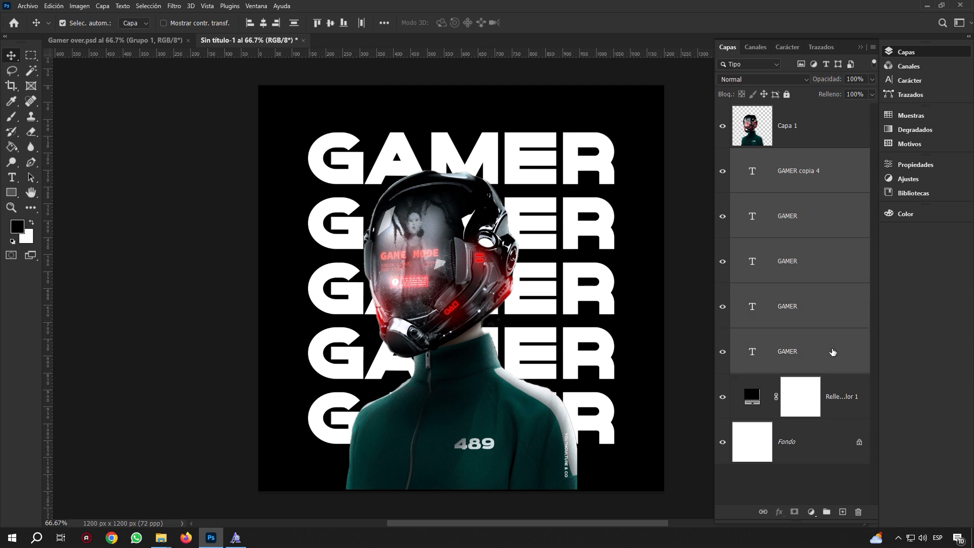
pyautogui.hotkey('ctrl', 'e')
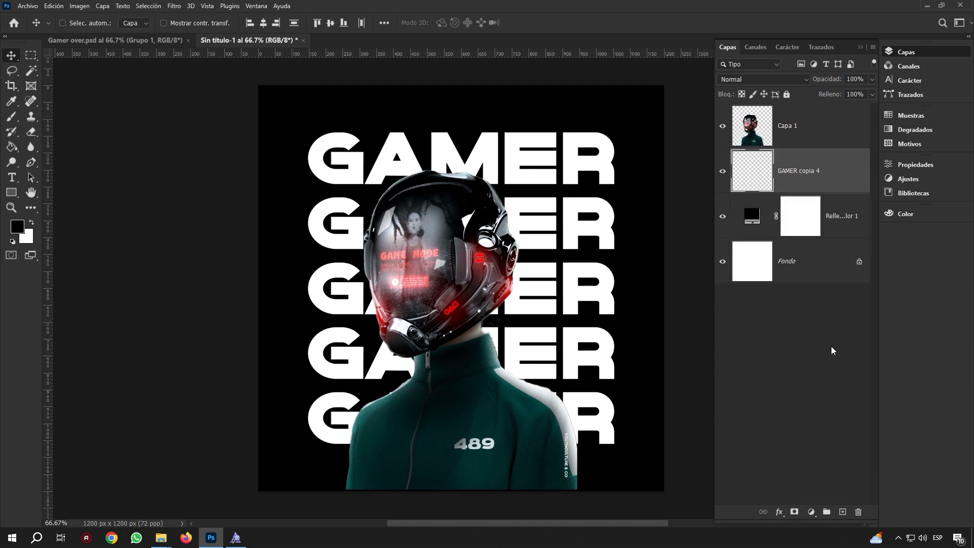
# Toggle the merged GAMER layer's visibility to compare it with and without
pyautogui.click(721, 173)
pyautogui.click(722, 173)
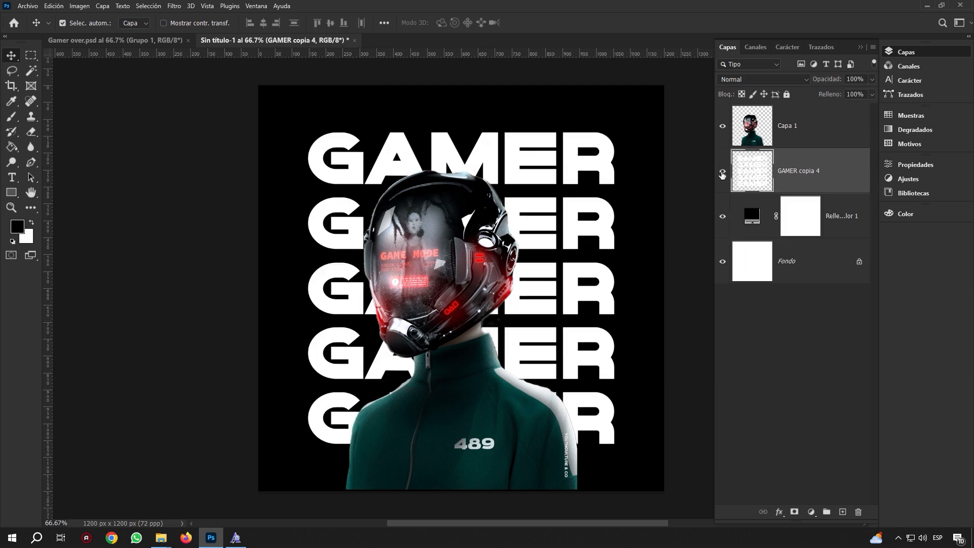
pyautogui.click(722, 174)
pyautogui.click(722, 173)
# Twirl the merged GAMER layer at angle 50, then select the helmeted figure's layer
pyautogui.click(175, 7)
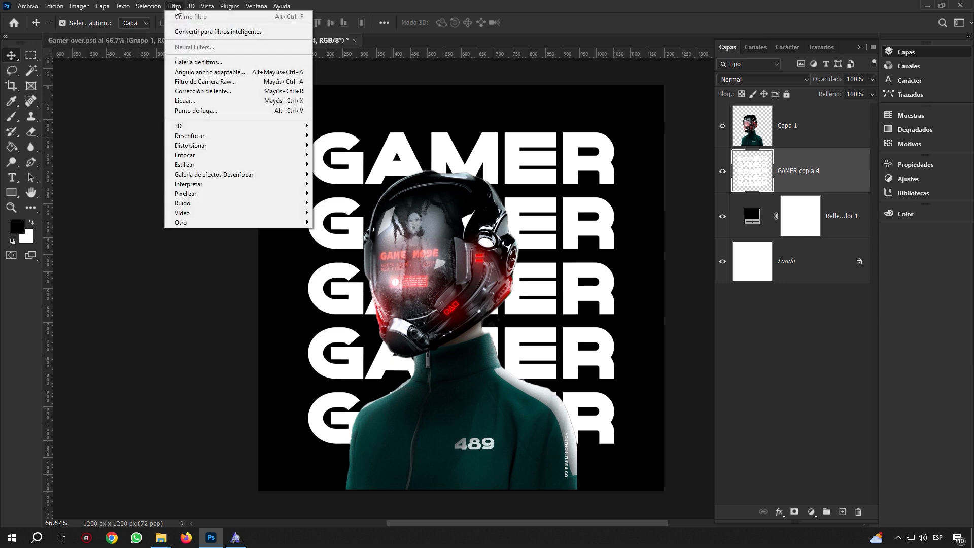
pyautogui.moveTo(208, 147)
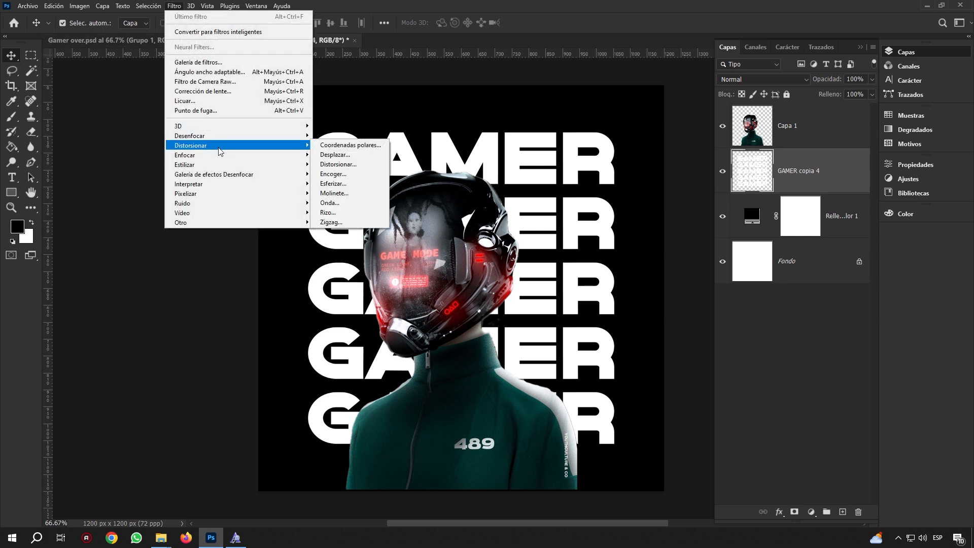
pyautogui.click(331, 195)
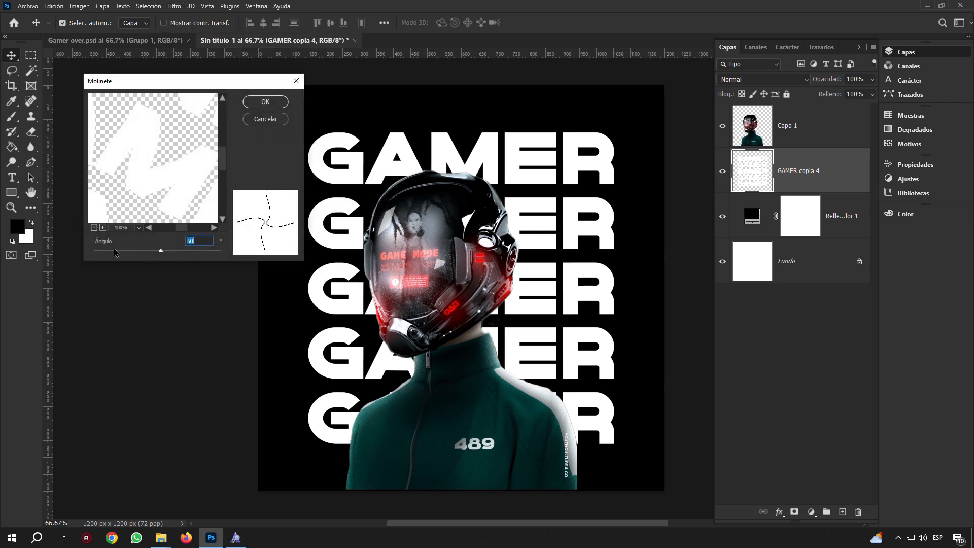
pyautogui.click(263, 103)
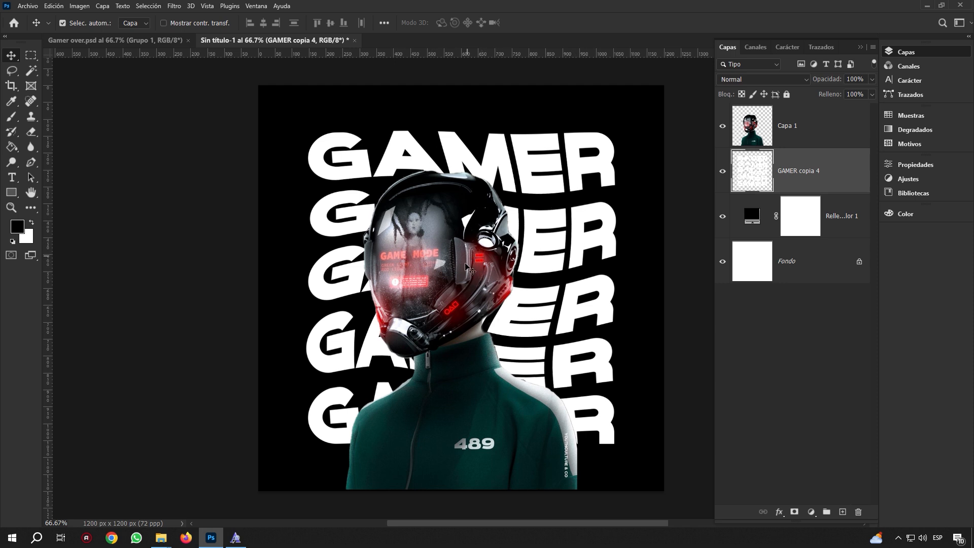
pyautogui.click(457, 232)
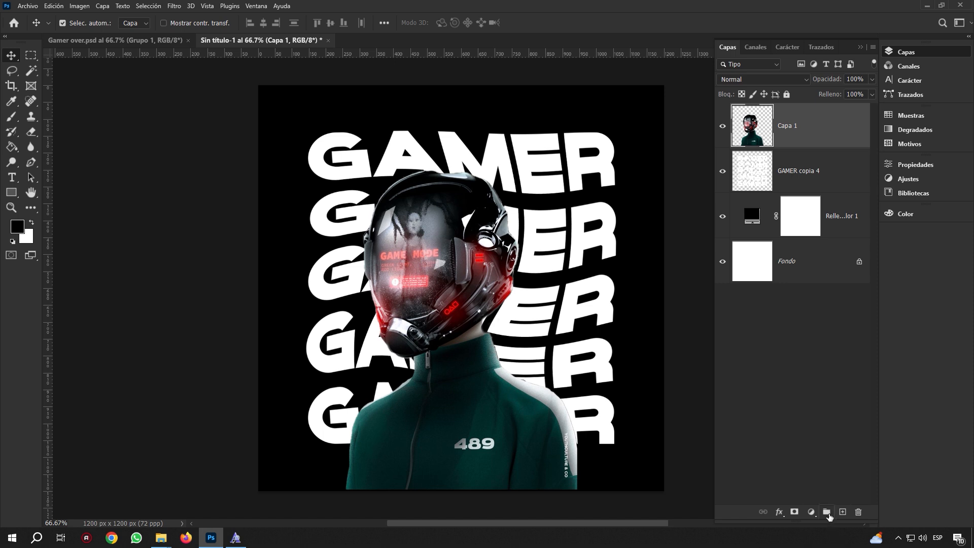
# Put Capa 1 and GAMER copia 4 each into their own new group
pyautogui.click(827, 512)
pyautogui.moveTo(789, 148); pyautogui.dragTo(744, 115)
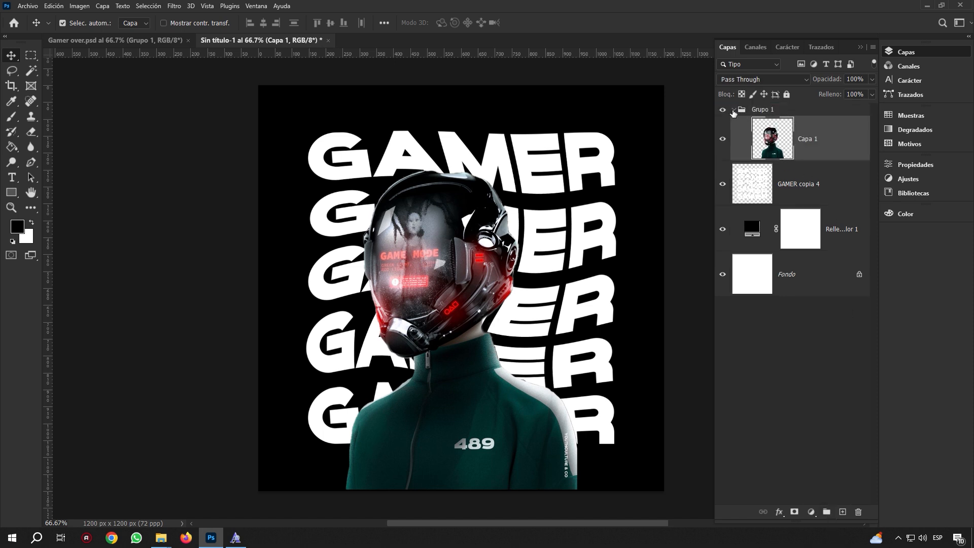
pyautogui.click(732, 110)
pyautogui.click(786, 153)
pyautogui.click(827, 512)
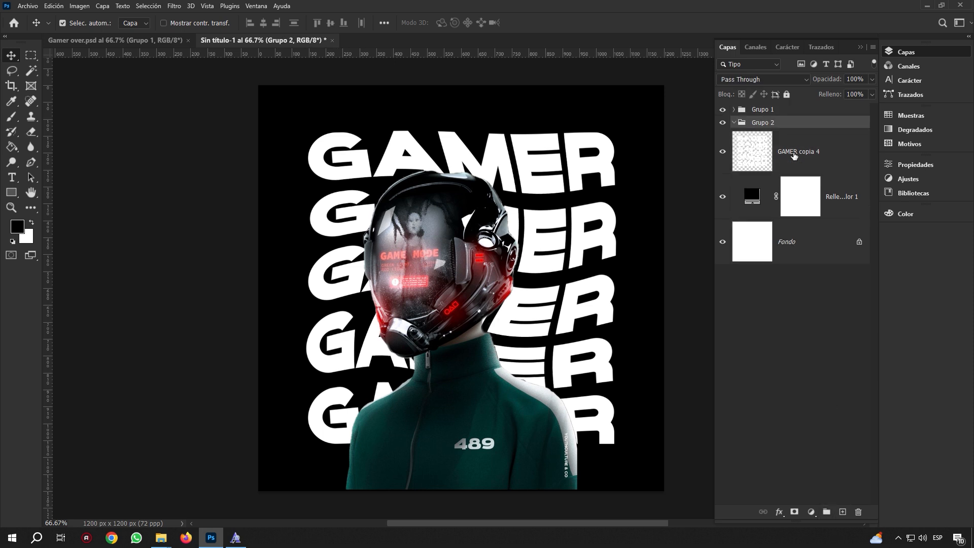
pyautogui.moveTo(787, 146); pyautogui.dragTo(793, 124)
pyautogui.click(733, 124)
pyautogui.click(761, 124)
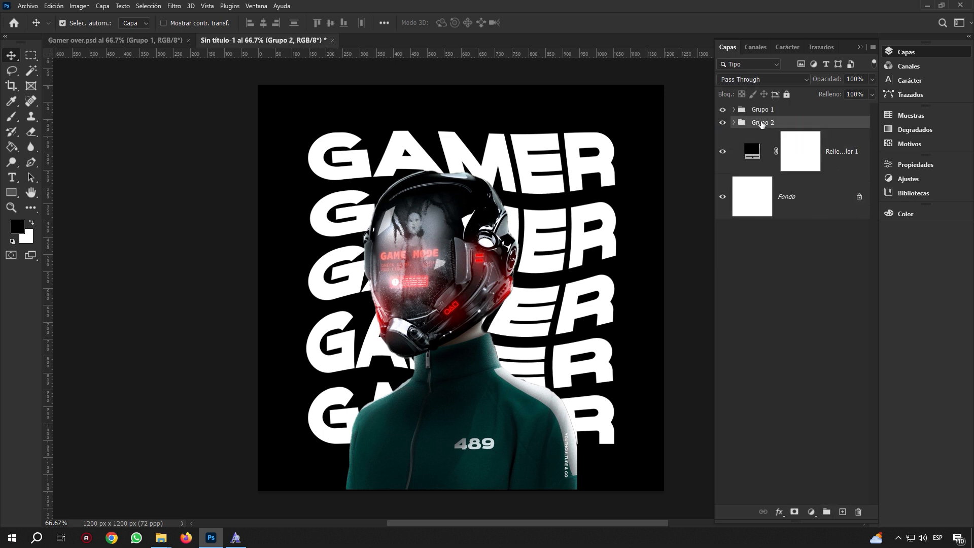
# Rename the two groups IMAGEN 489 and TEXTO GAMER
pyautogui.doubleClick(761, 110)
pyautogui.press('BackSpace')
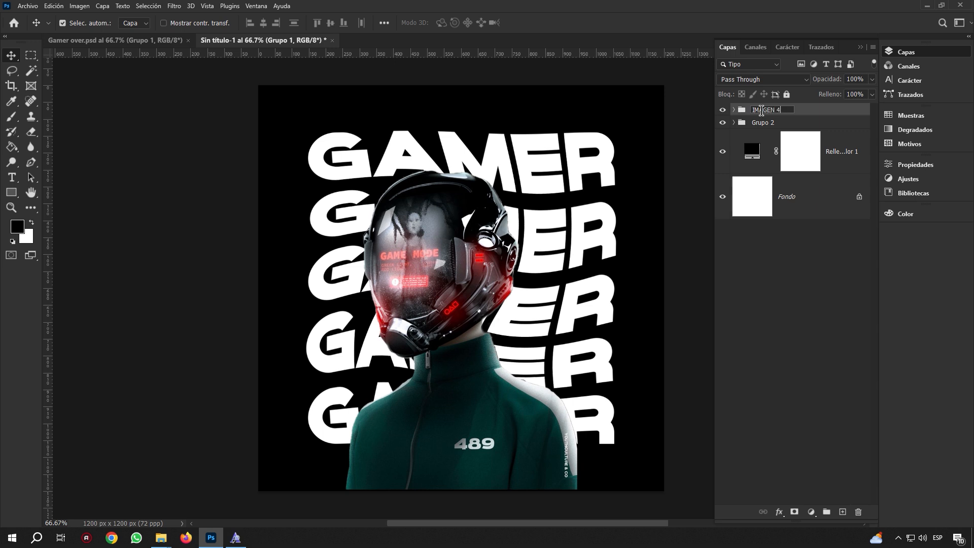
pyautogui.doubleClick(767, 121)
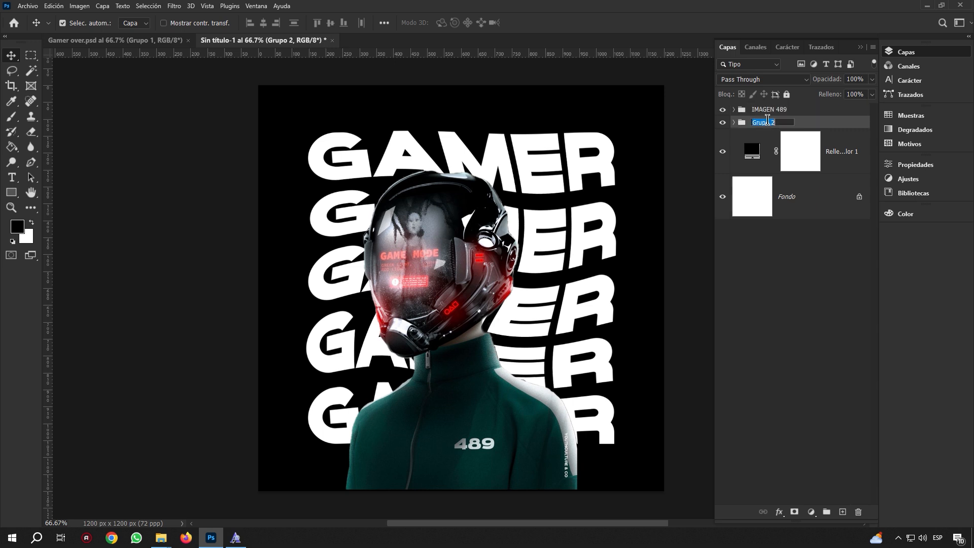
pyautogui.write('TEXTO GAMER')
pyautogui.press('Return')
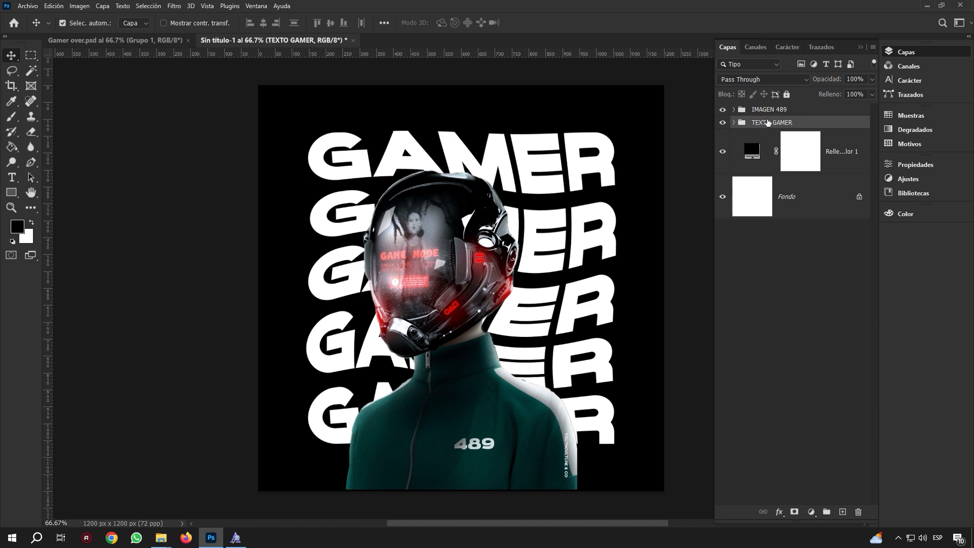
# Group the black fill layer as FONDO and switch to the Gamer over.psd document
pyautogui.click(764, 146)
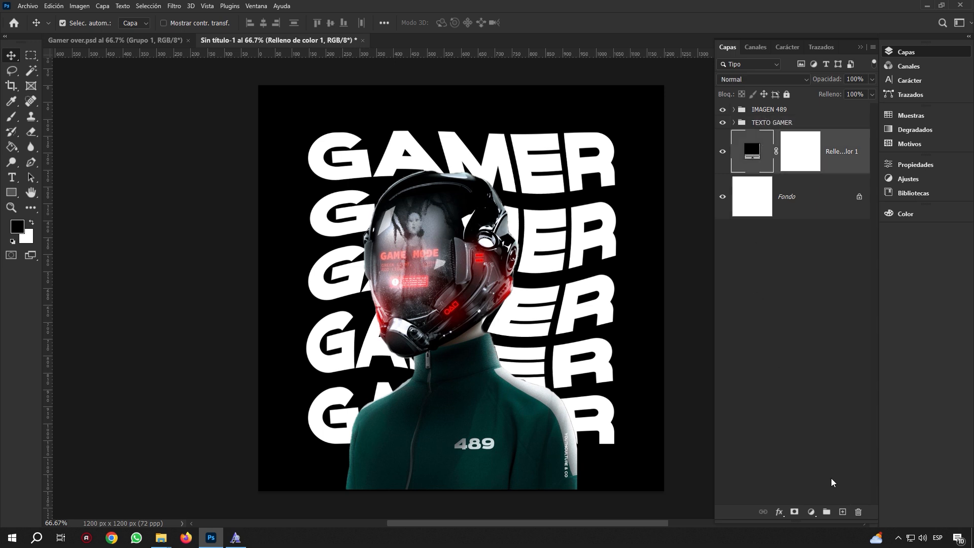
pyautogui.click(823, 512)
pyautogui.moveTo(775, 167); pyautogui.dragTo(770, 140)
pyautogui.doubleClick(767, 135)
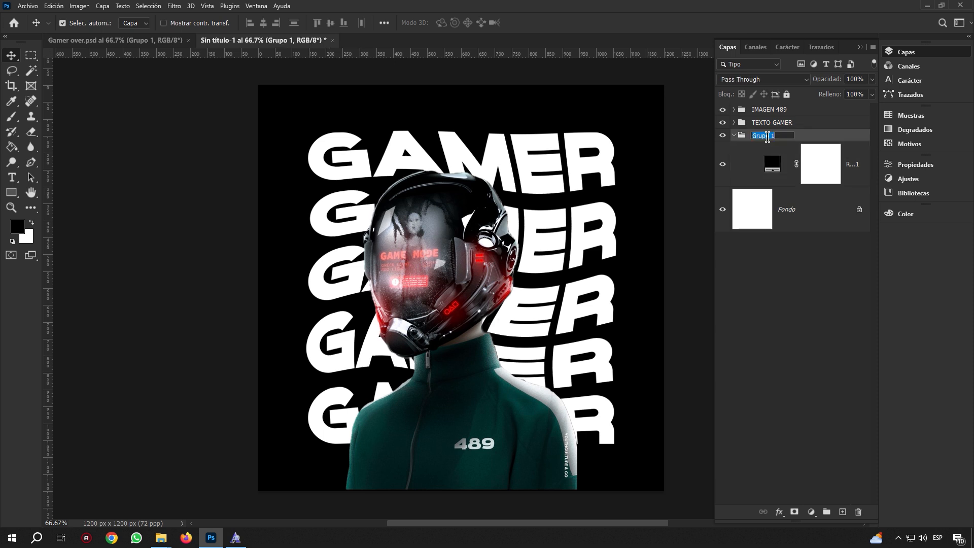
pyautogui.write('FOD')
pyautogui.click(770, 149)
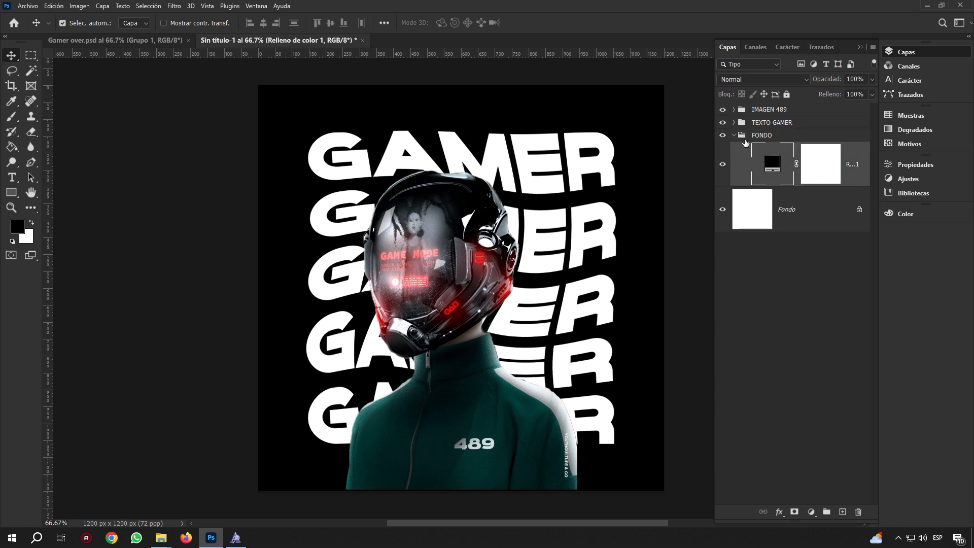
pyautogui.click(734, 136)
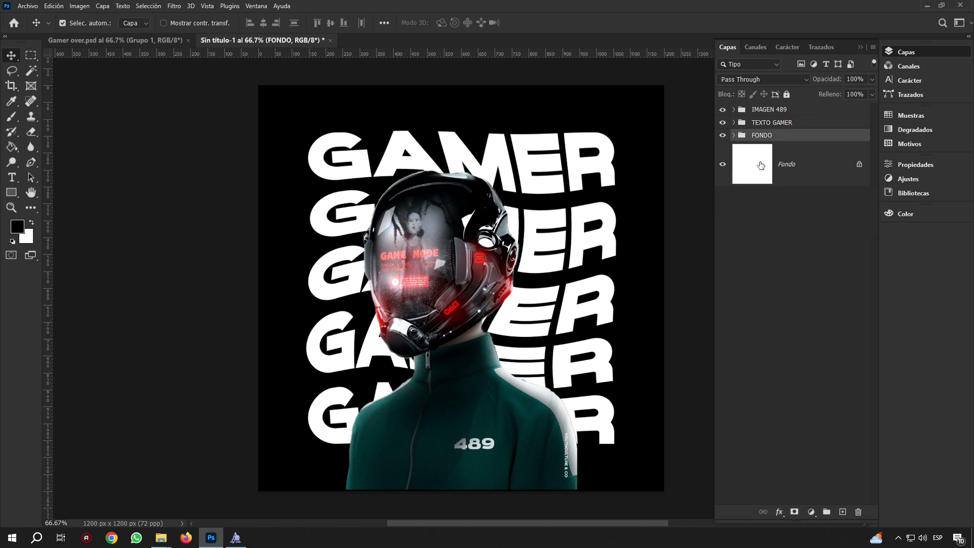
pyautogui.click(167, 43)
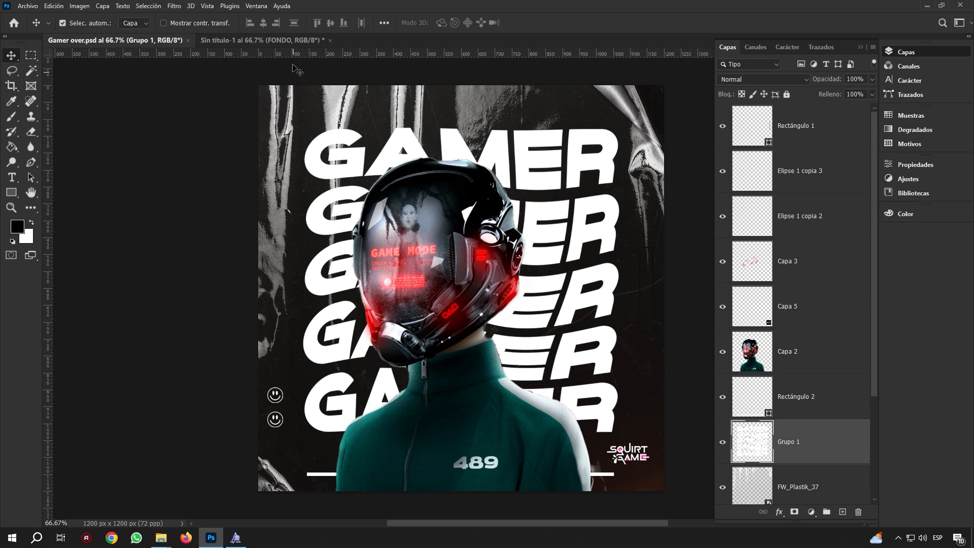
# Place the Logo file embedded into the untitled poster document
pyautogui.click(281, 43)
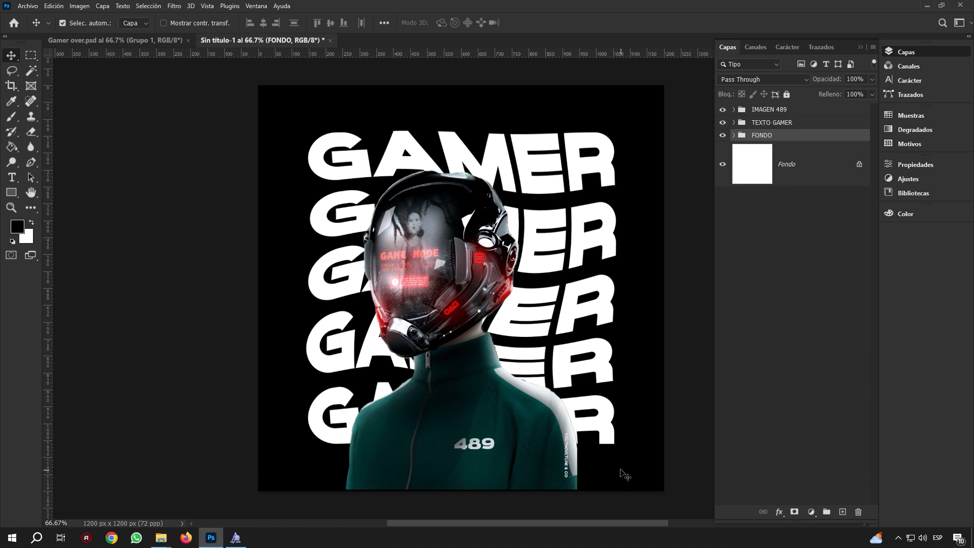
pyautogui.click(28, 6)
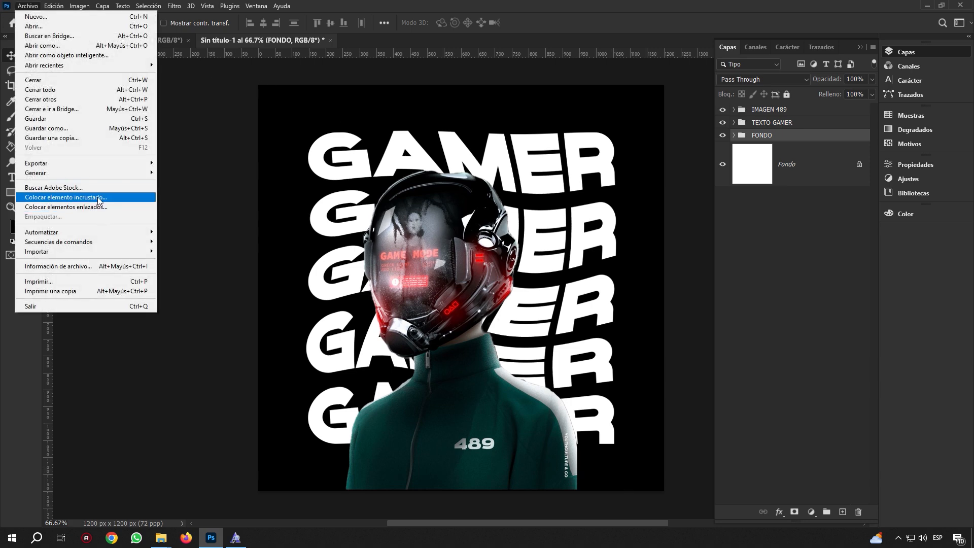
pyautogui.click(97, 197)
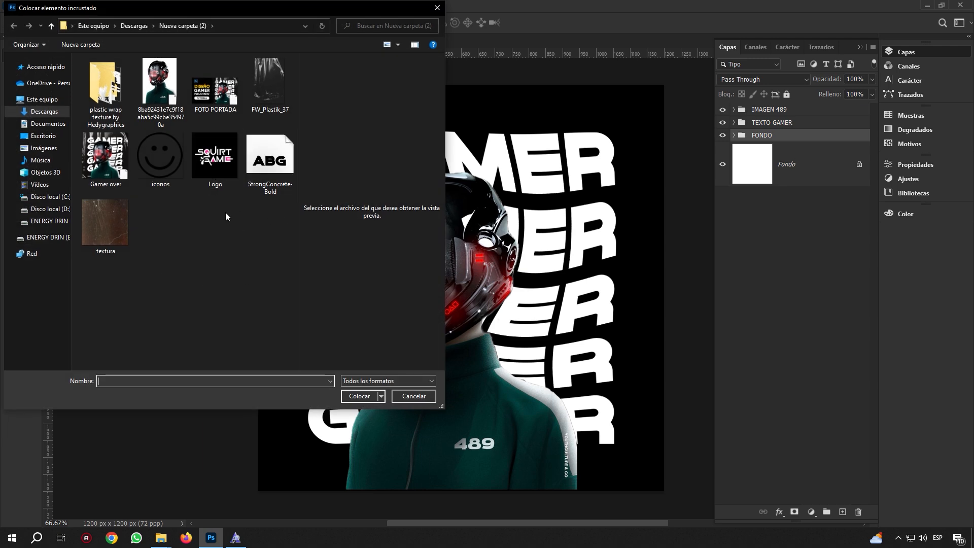
pyautogui.click(214, 162)
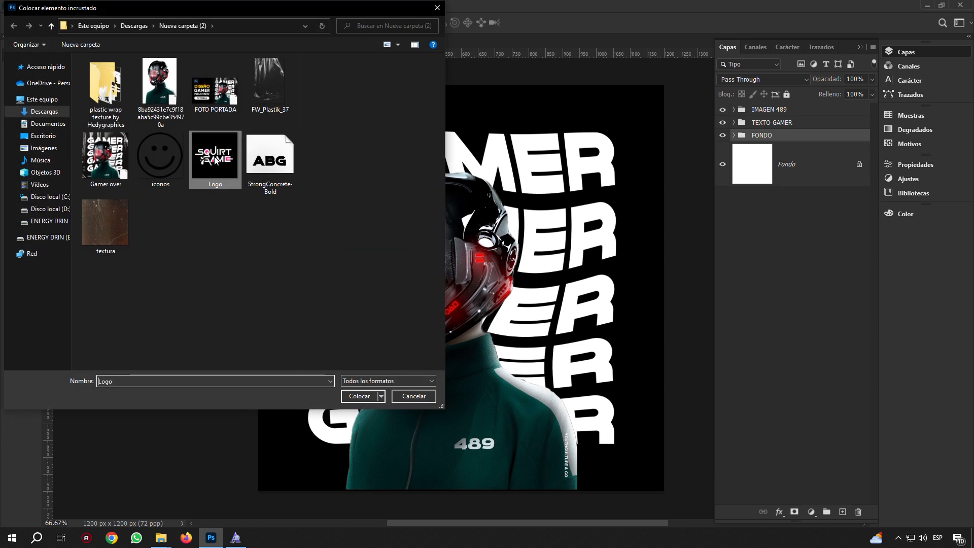
pyautogui.click(361, 396)
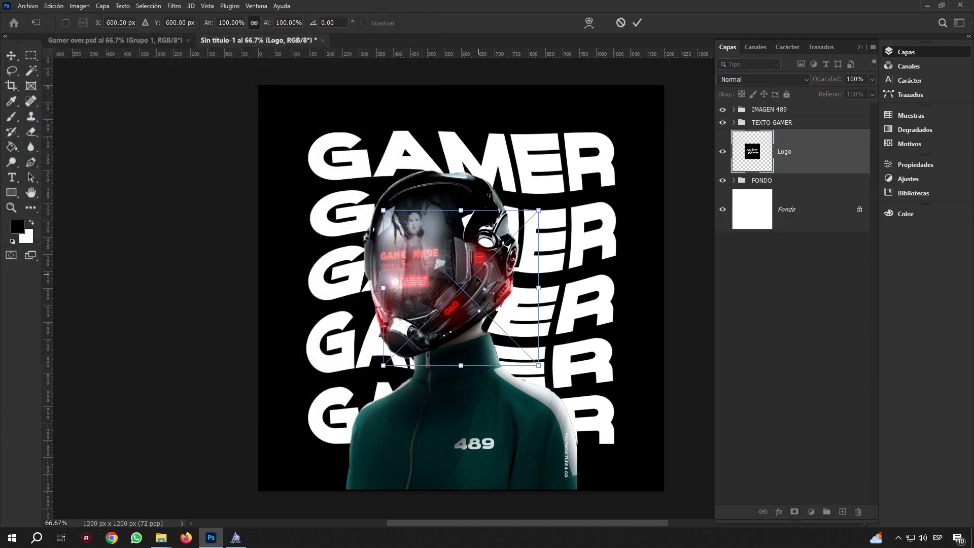
pyautogui.moveTo(477, 279); pyautogui.dragTo(505, 216)
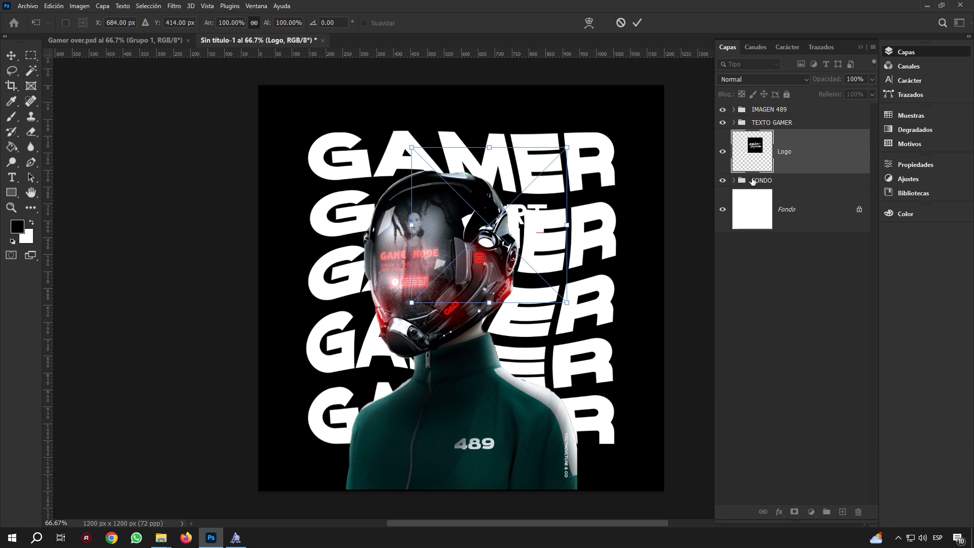
pyautogui.click(786, 151)
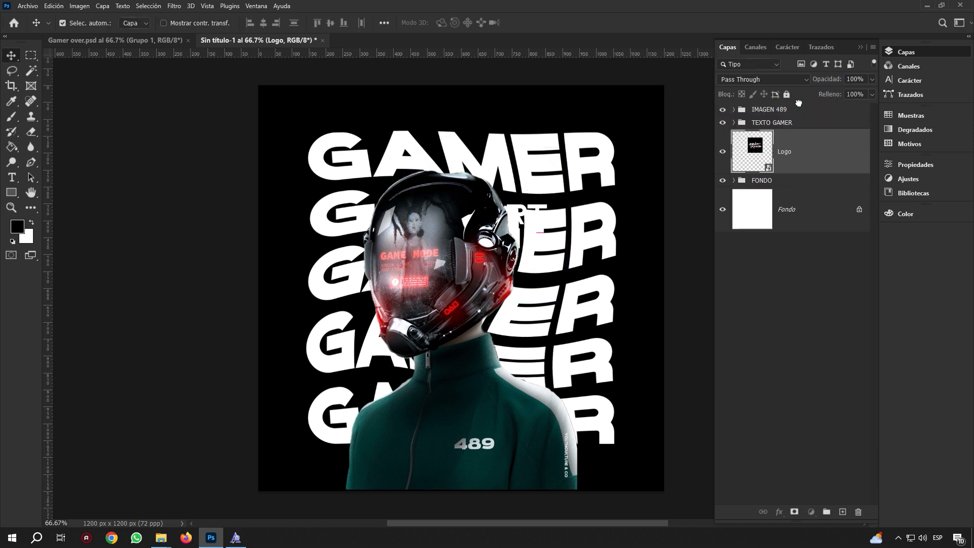
# Move the Logo layer to the top, blend it Aclarar, and shrink it into the bottom-right corner
pyautogui.moveTo(798, 103); pyautogui.dragTo(798, 105)
pyautogui.moveTo(535, 207); pyautogui.dragTo(470, 243)
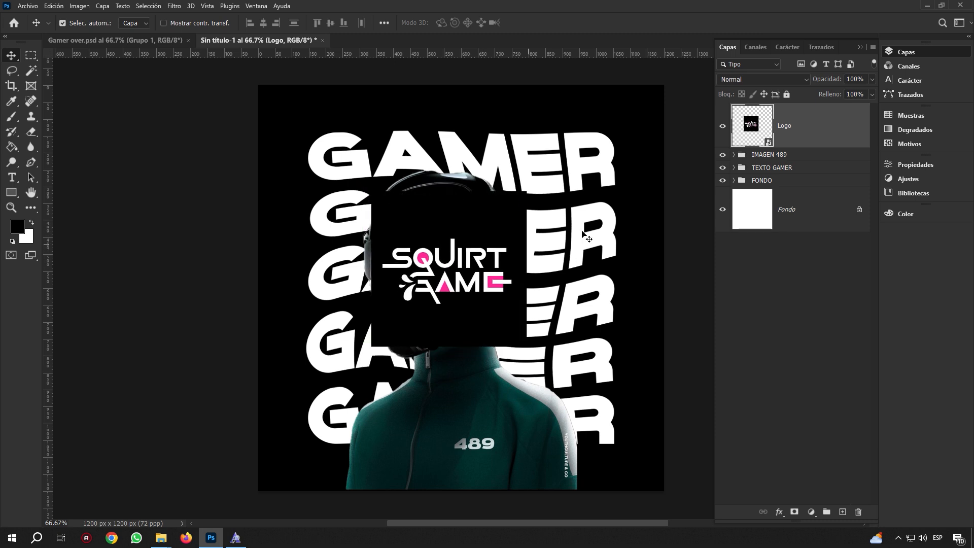
pyautogui.click(802, 79)
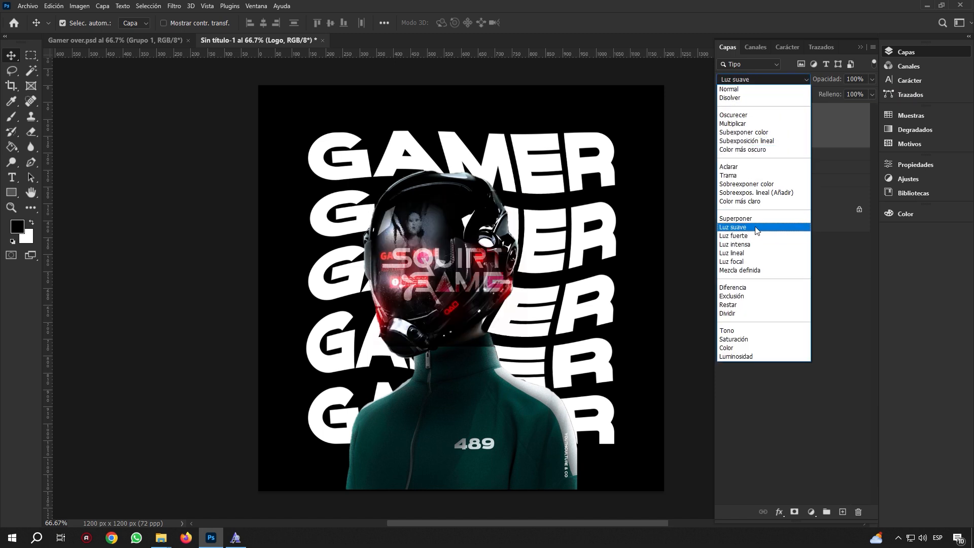
pyautogui.click(748, 169)
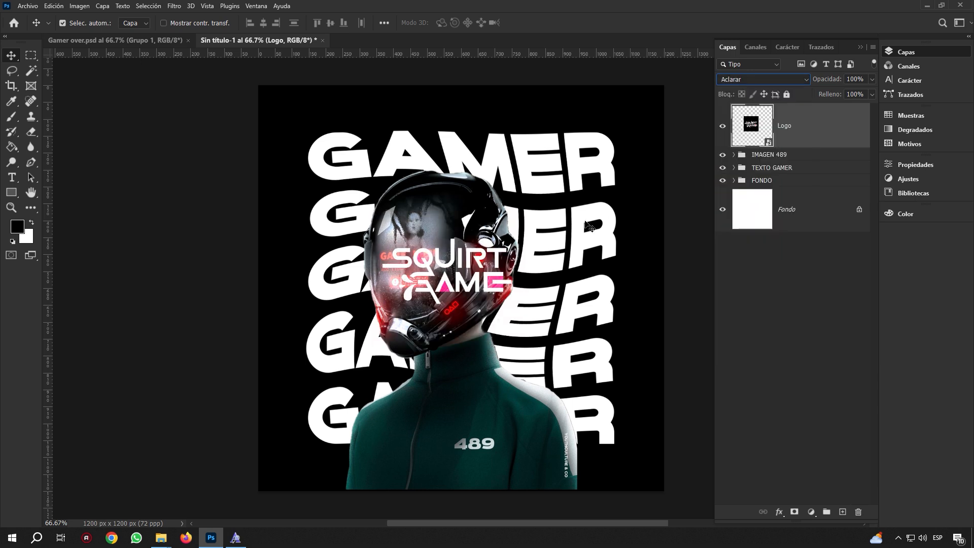
pyautogui.moveTo(479, 260); pyautogui.dragTo(620, 439)
pyautogui.hotkey('ctrl', 't')
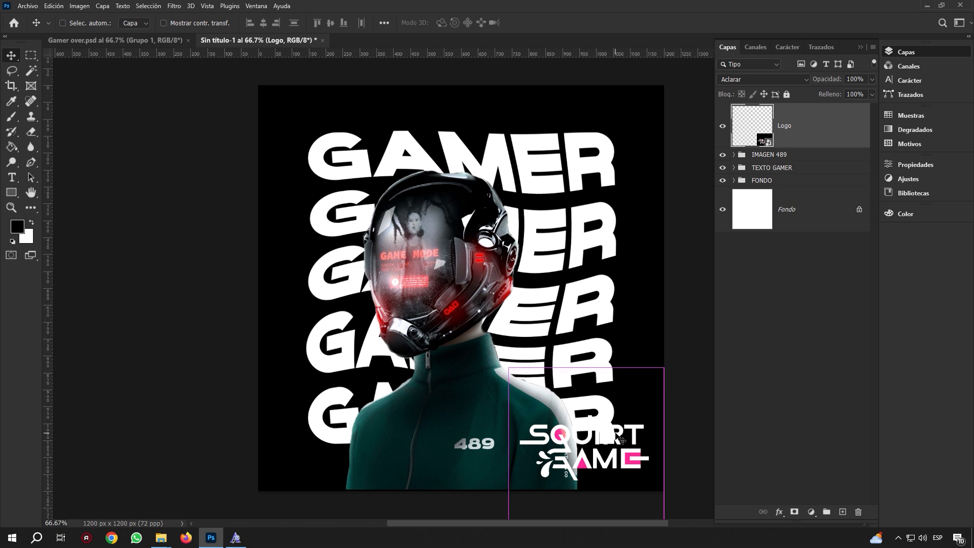
pyautogui.moveTo(667, 365); pyautogui.dragTo(626, 463)
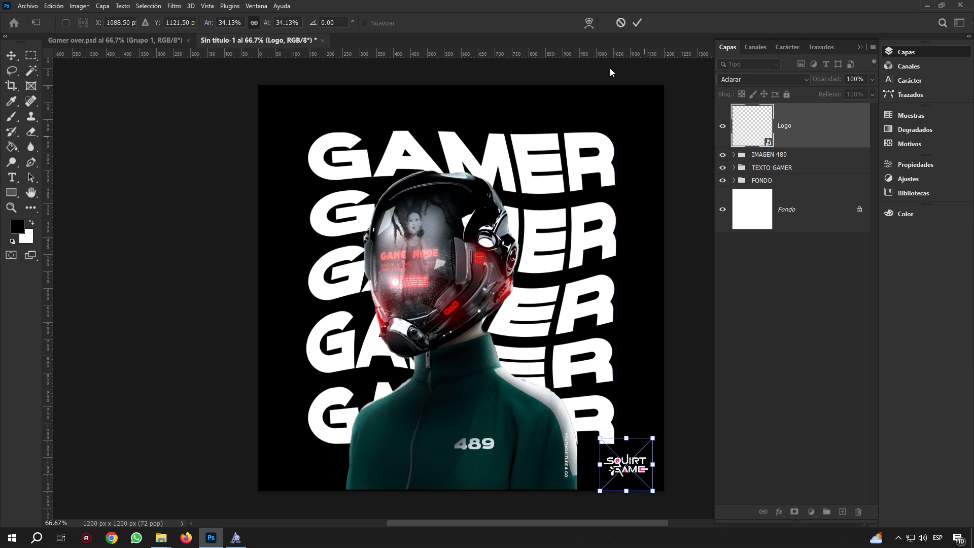
pyautogui.click(637, 23)
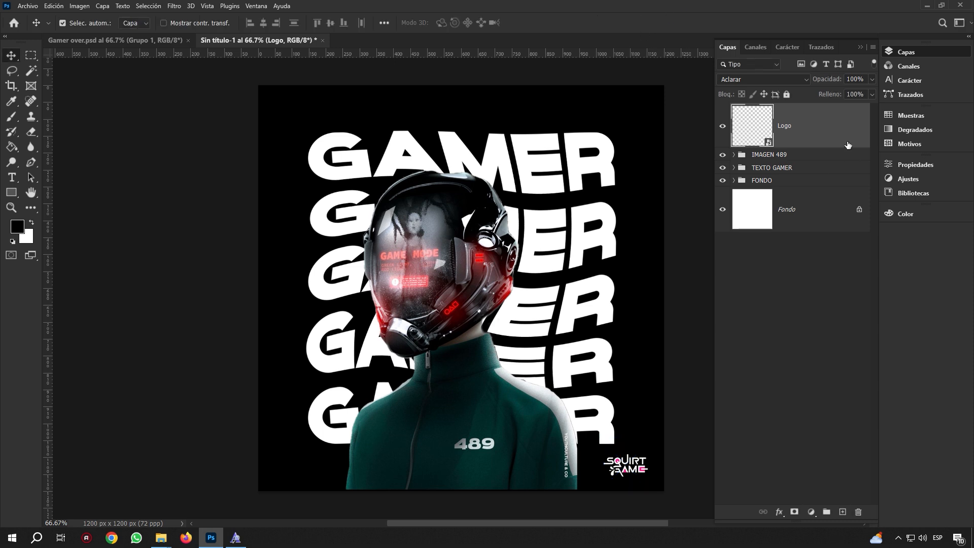
# Put the Logo layer into a new group named LOGO
pyautogui.click(826, 512)
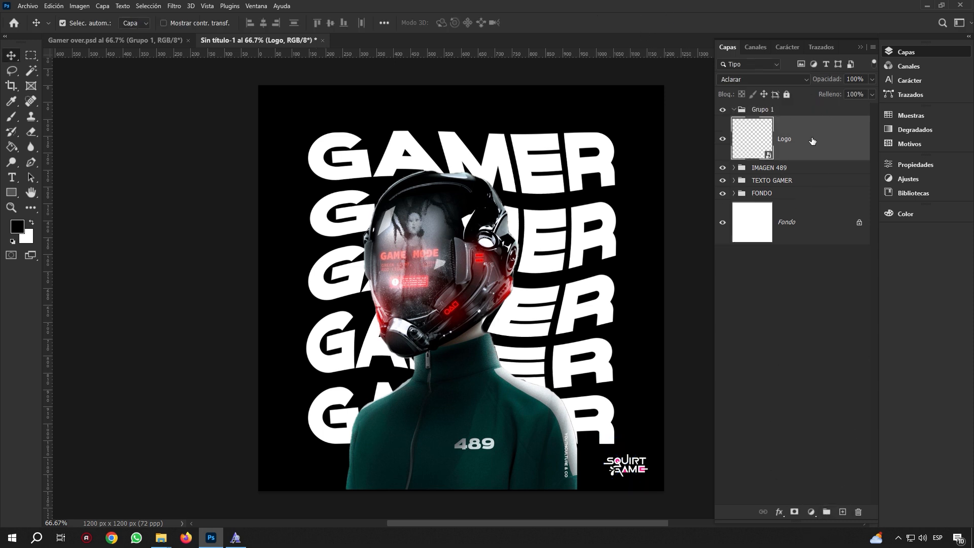
pyautogui.moveTo(807, 137); pyautogui.dragTo(811, 109)
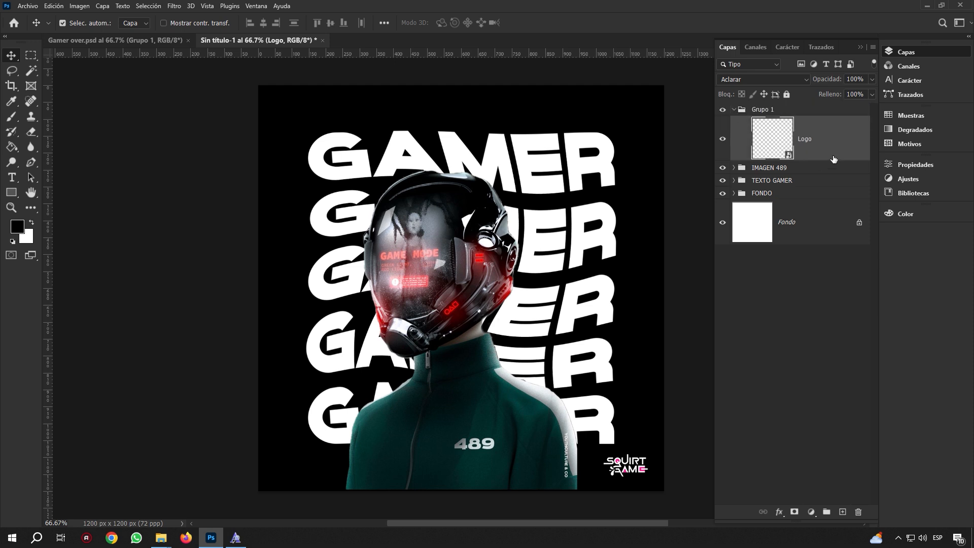
pyautogui.doubleClick(760, 109)
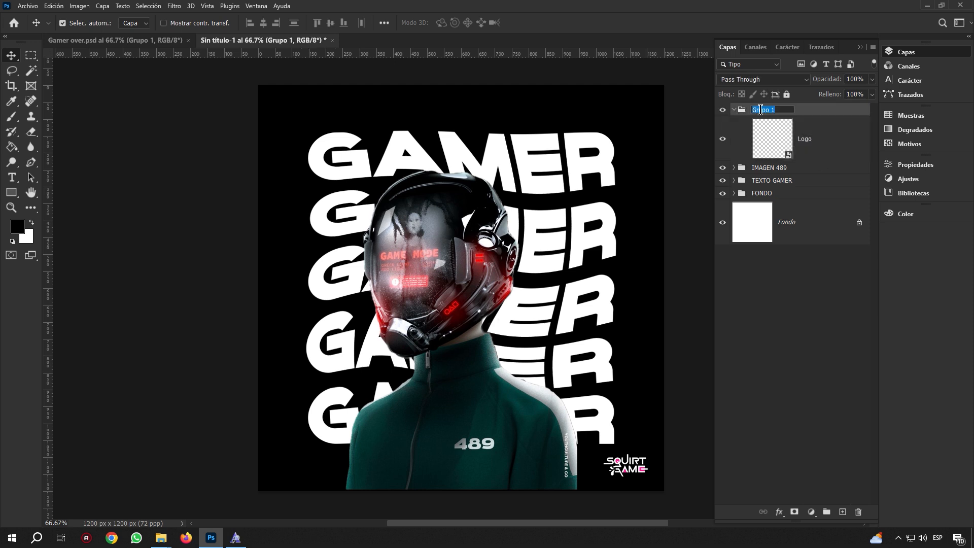
pyautogui.write('LOGO')
pyautogui.press('Return')
# Compare the poster against the Gamer over.psd reference document
pyautogui.click(118, 38)
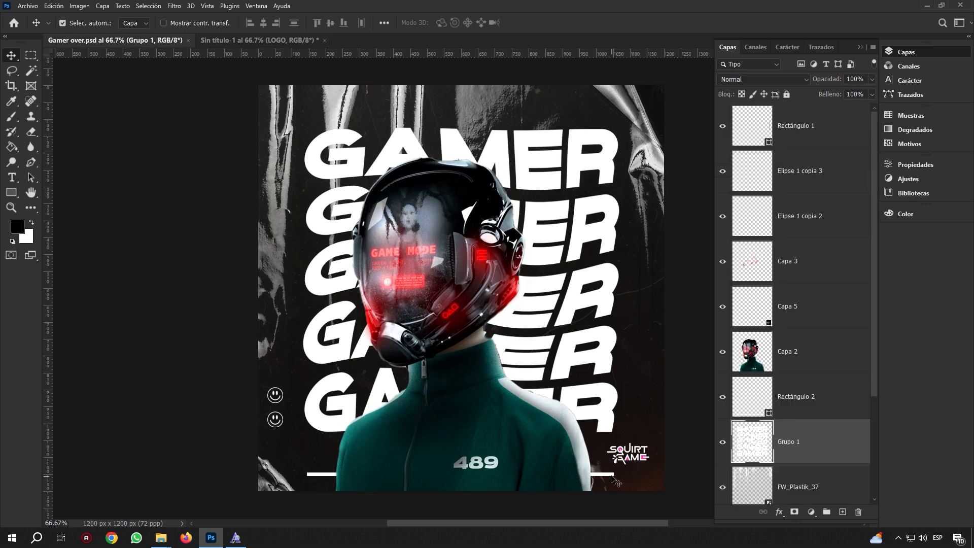
pyautogui.click(251, 40)
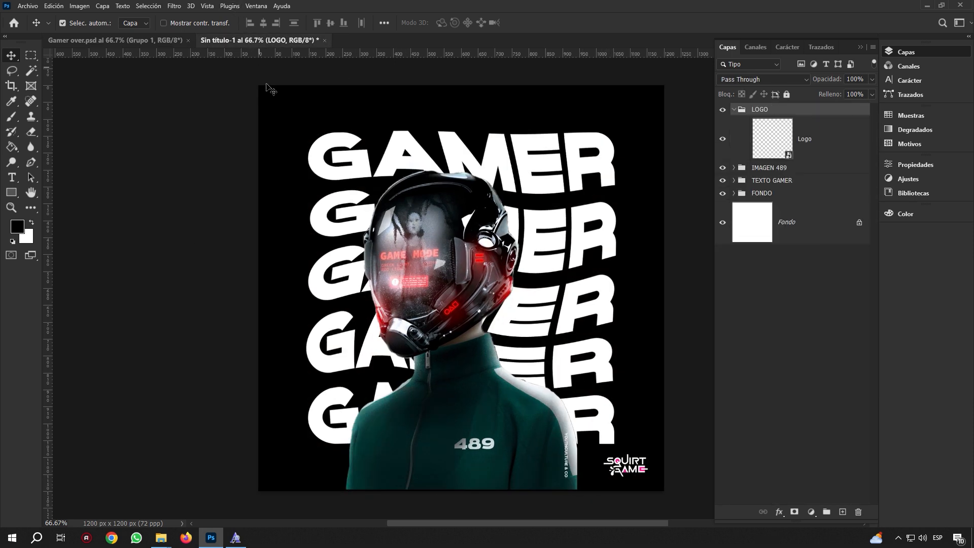
pyautogui.click(123, 40)
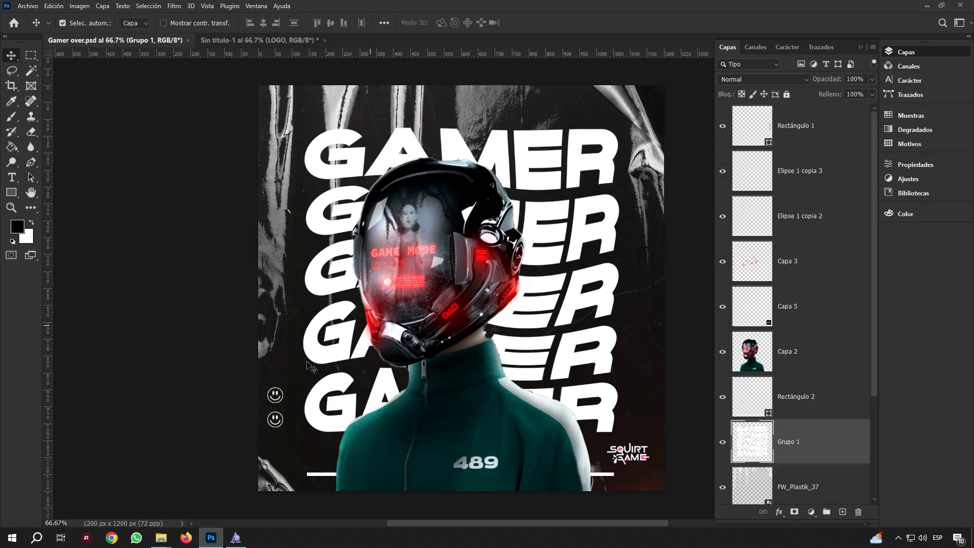
pyautogui.click(263, 41)
# Place the textura image embedded and move its layer below TEXTO GAMER
pyautogui.click(31, 7)
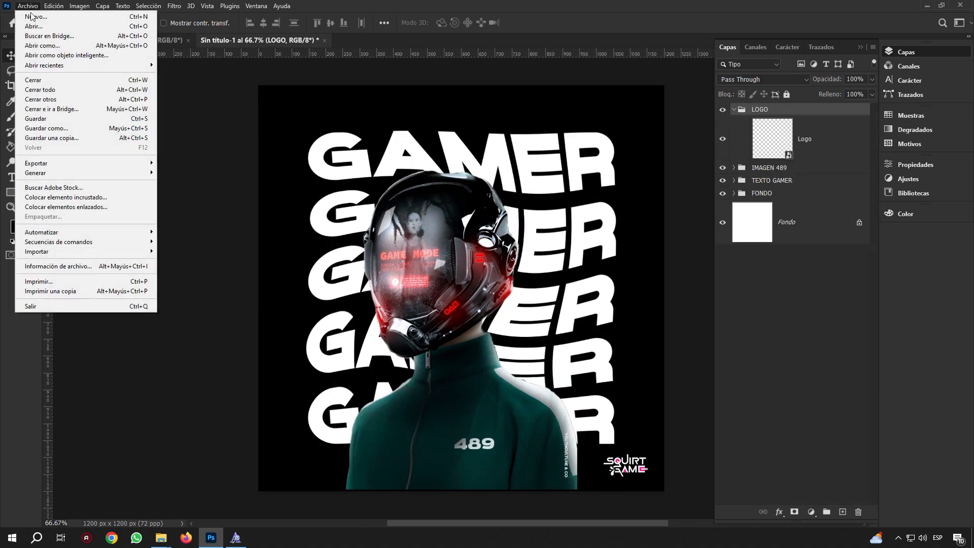
pyautogui.click(94, 201)
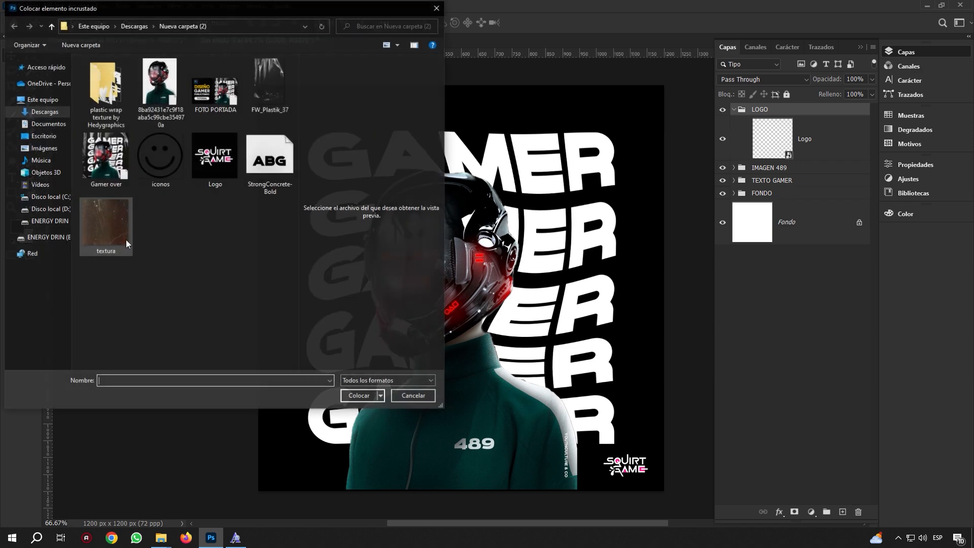
pyautogui.click(128, 238)
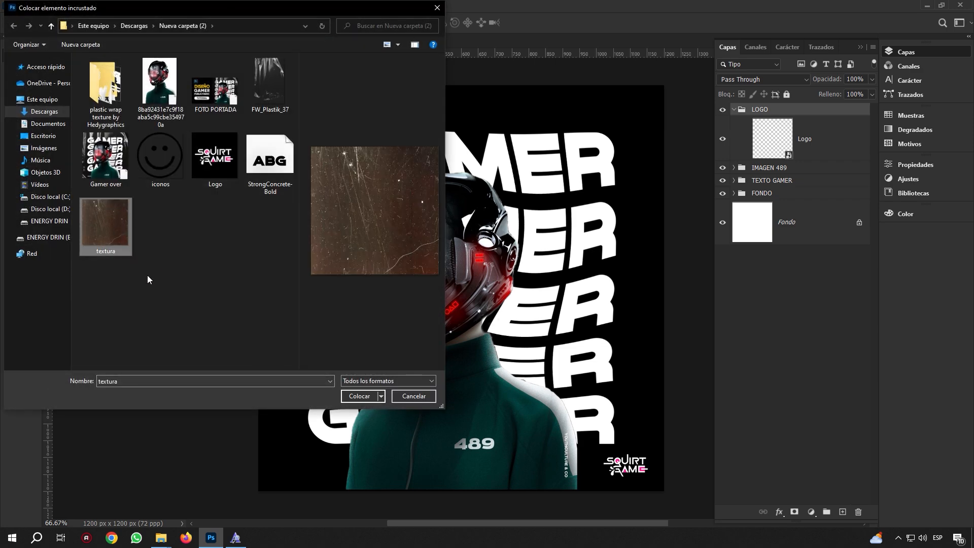
pyautogui.click(352, 396)
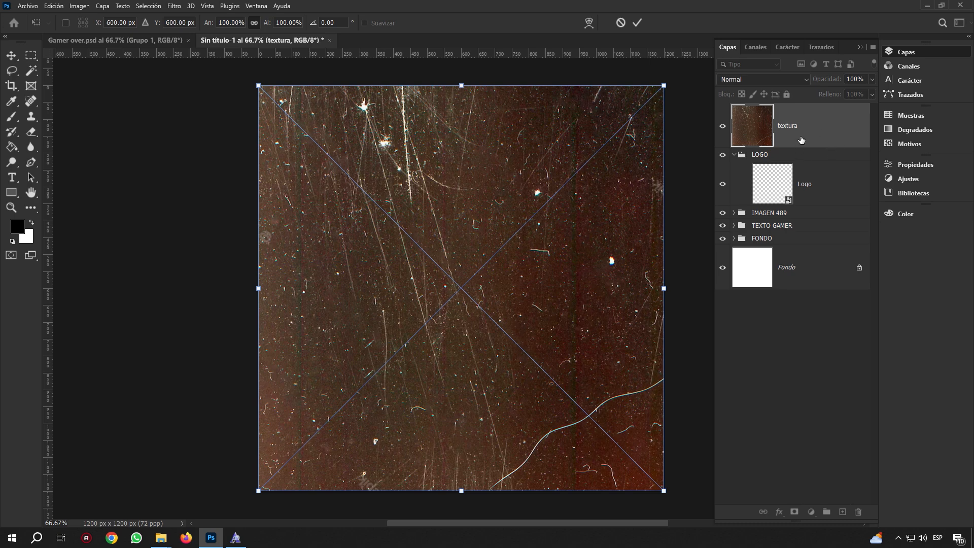
pyautogui.moveTo(801, 140); pyautogui.dragTo(793, 236)
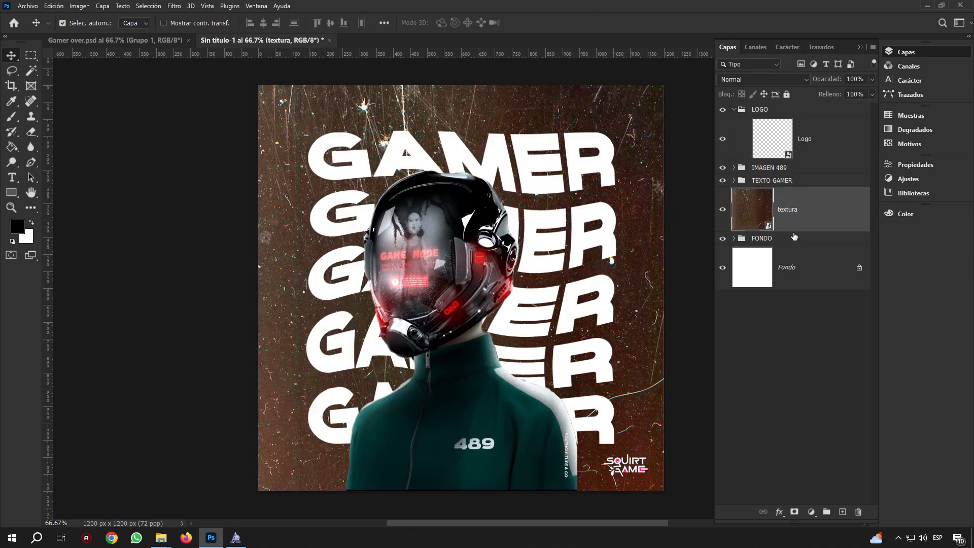
# Set the textura layer to Trama blend mode at 15% opacity
pyautogui.click(796, 81)
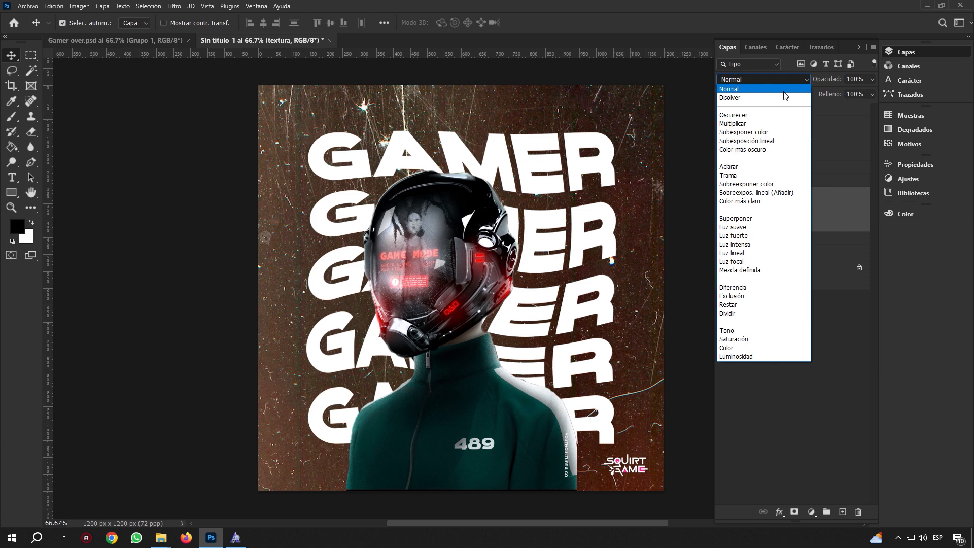
pyautogui.click(752, 175)
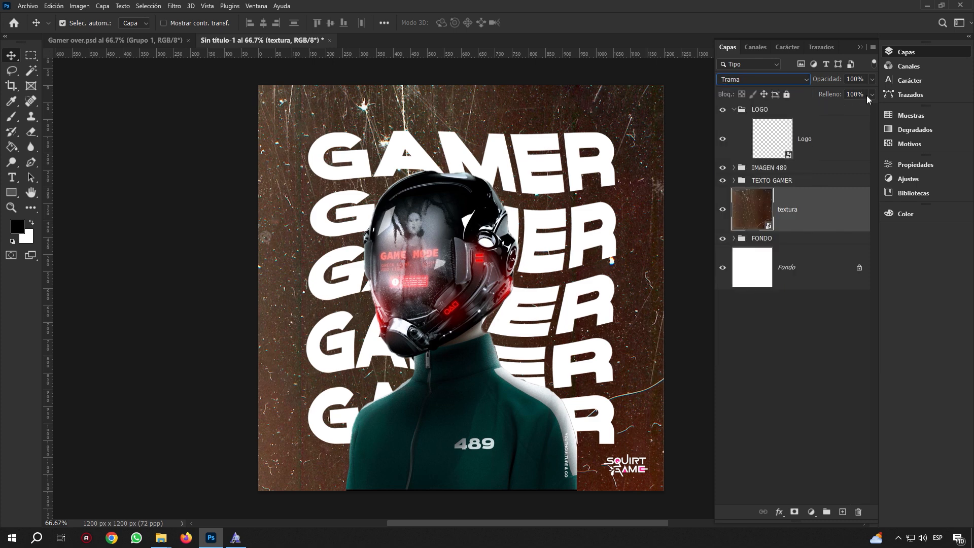
pyautogui.moveTo(873, 79); pyautogui.dragTo(835, 92)
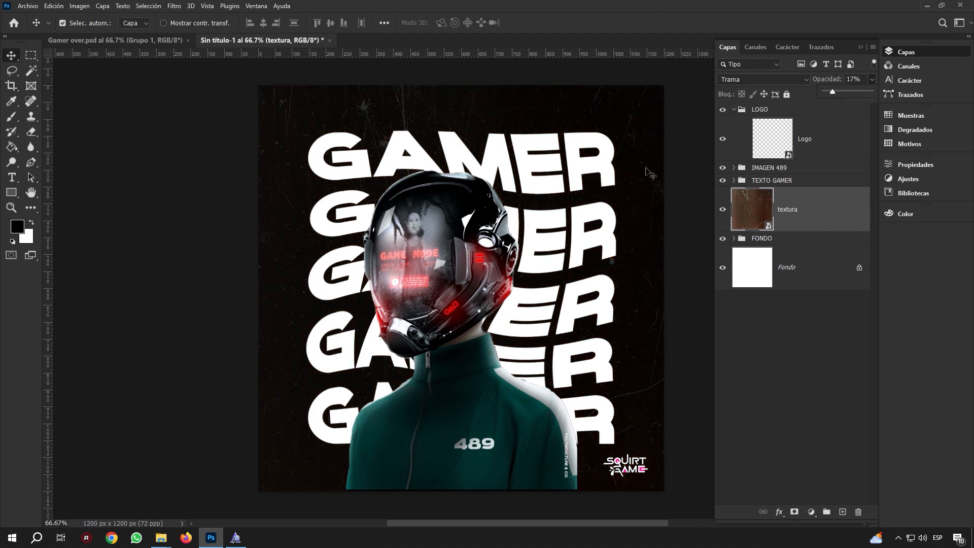
pyautogui.click(855, 79)
pyautogui.write('15')
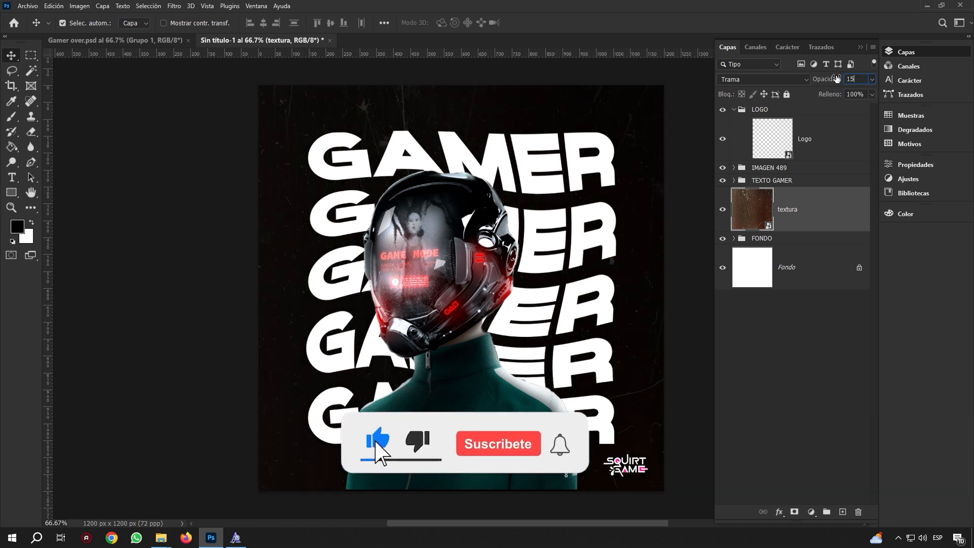
pyautogui.press('Return')
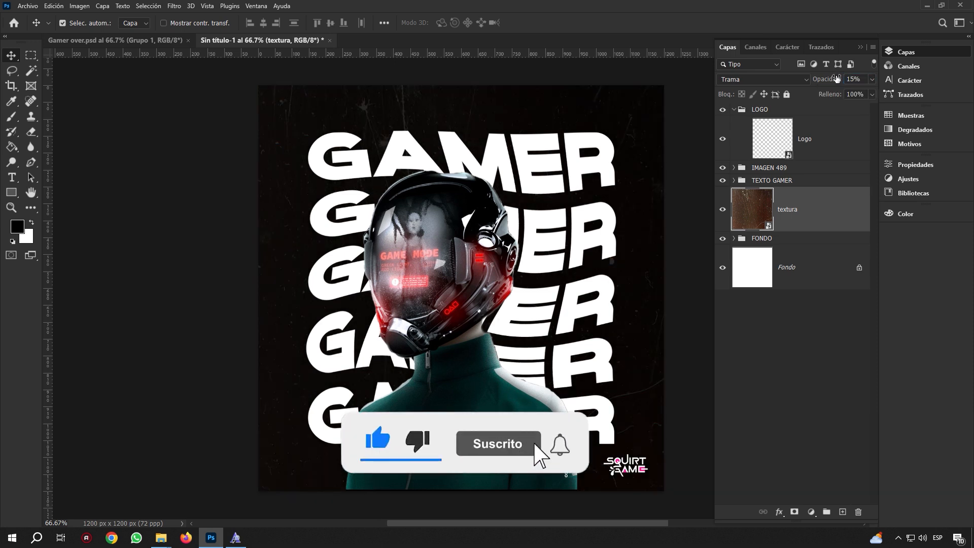
# Put the textura layer into a new group named TEXTURA
pyautogui.click(826, 512)
pyautogui.moveTo(826, 224); pyautogui.dragTo(812, 195)
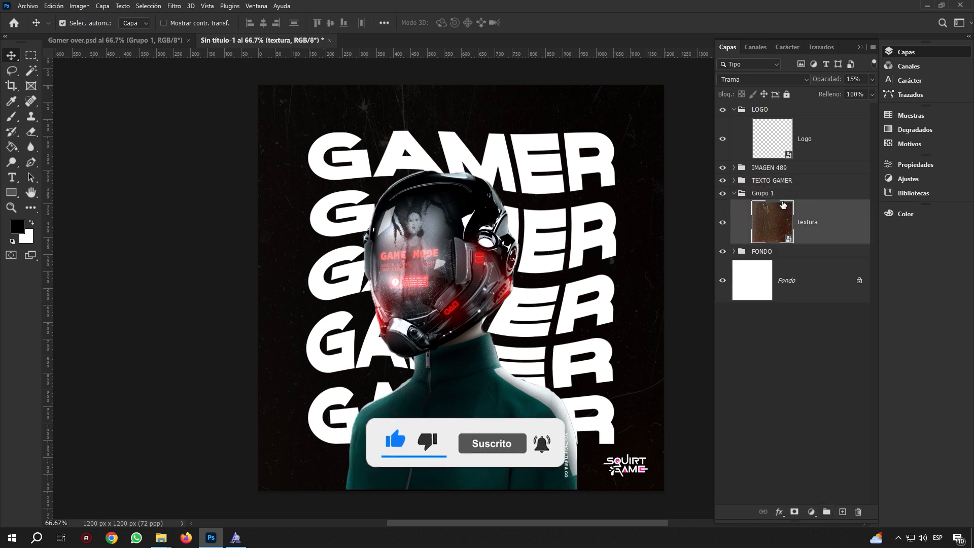
pyautogui.click(736, 194)
pyautogui.doubleClick(762, 194)
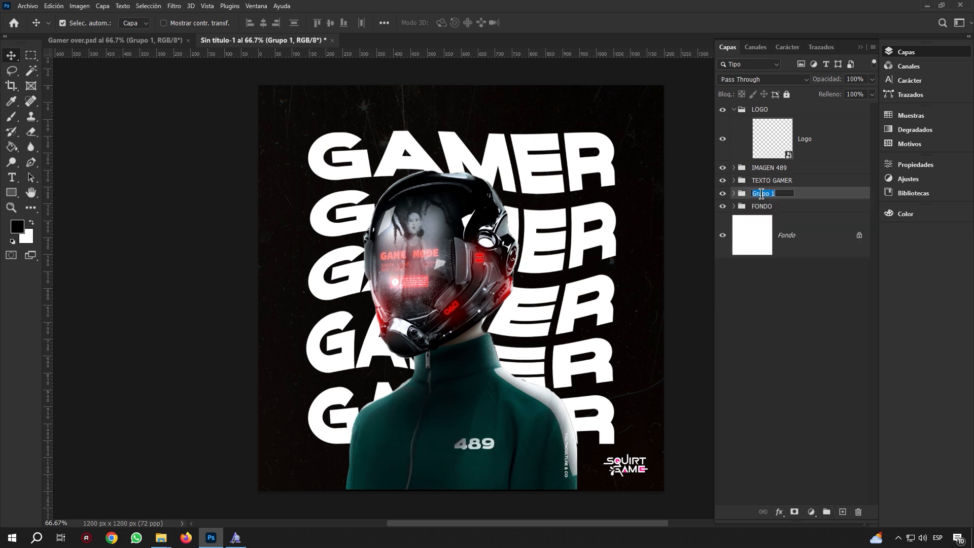
pyautogui.write('TEXTURA')
pyautogui.press('Return')
# Click through the FONDO, TEXTURA, TEXTO GAMER and IMAGEN 489 groups and collapse LOGO
pyautogui.click(766, 209)
pyautogui.click(766, 196)
pyautogui.click(775, 182)
pyautogui.click(772, 169)
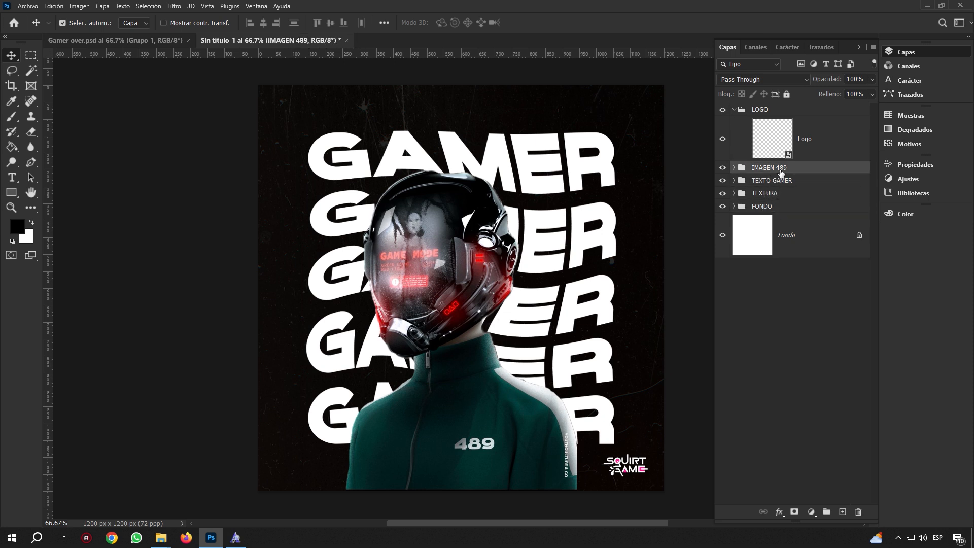
pyautogui.click(734, 110)
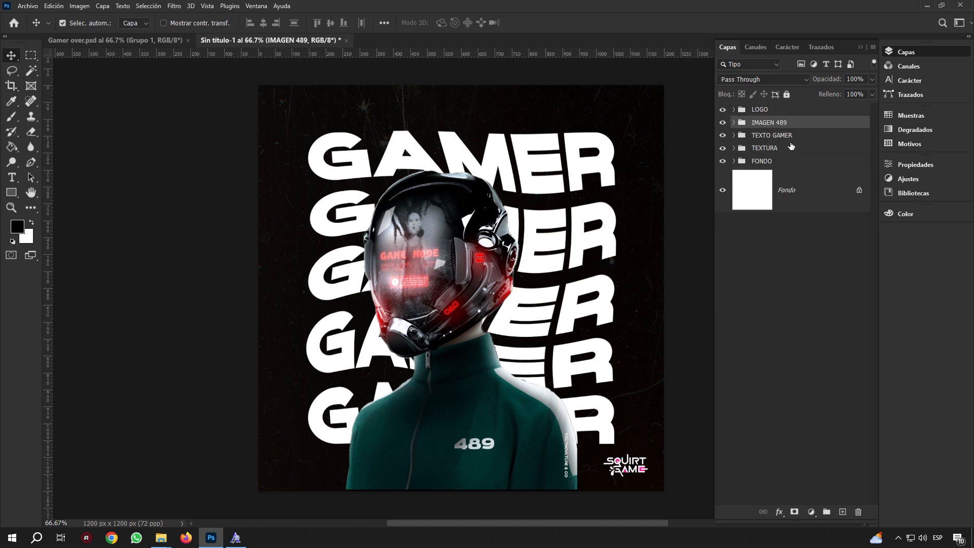
pyautogui.click(785, 238)
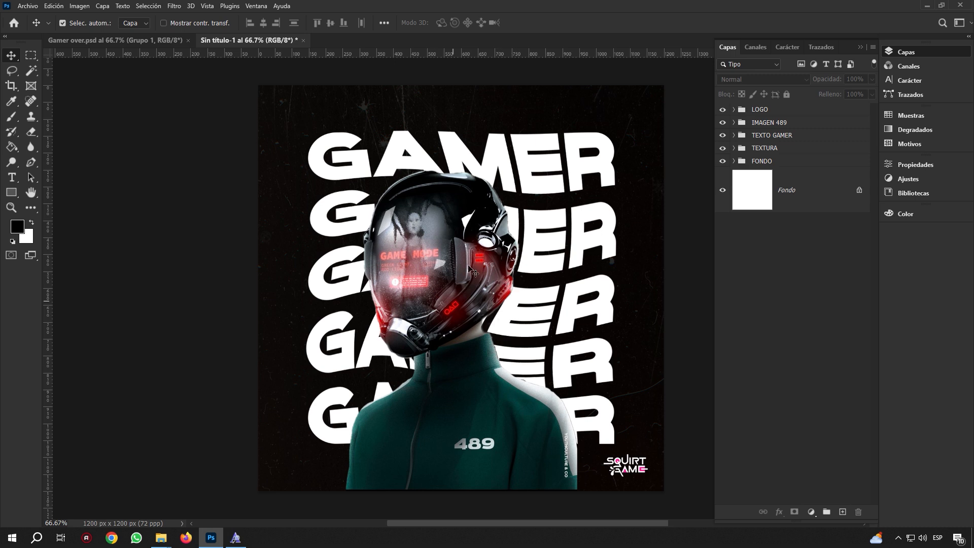
# Expand the IMAGEN 489 group to reveal the figure's Capa 1 layer
pyautogui.click(457, 301)
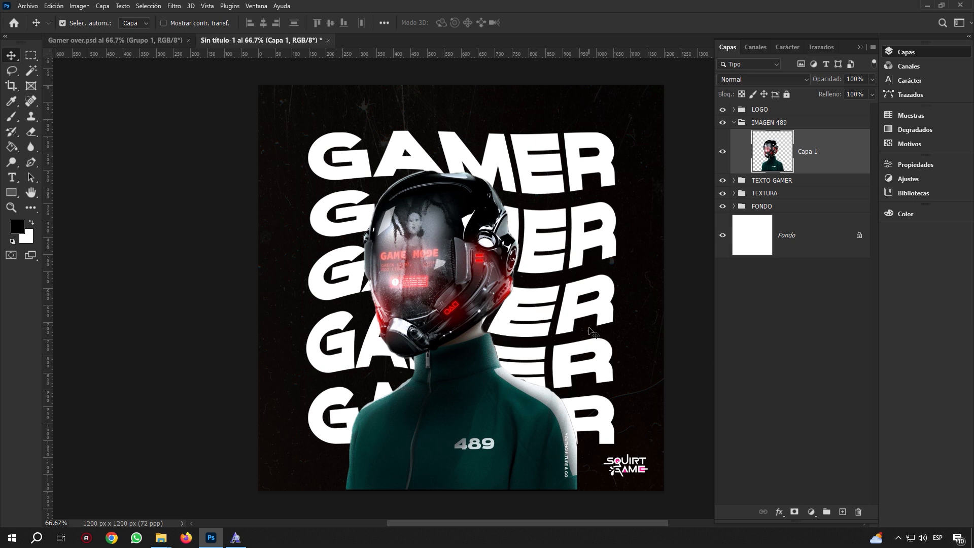
# Test a red 115 px brush dab on the visor on a new layer, then undo it
pyautogui.click(842, 511)
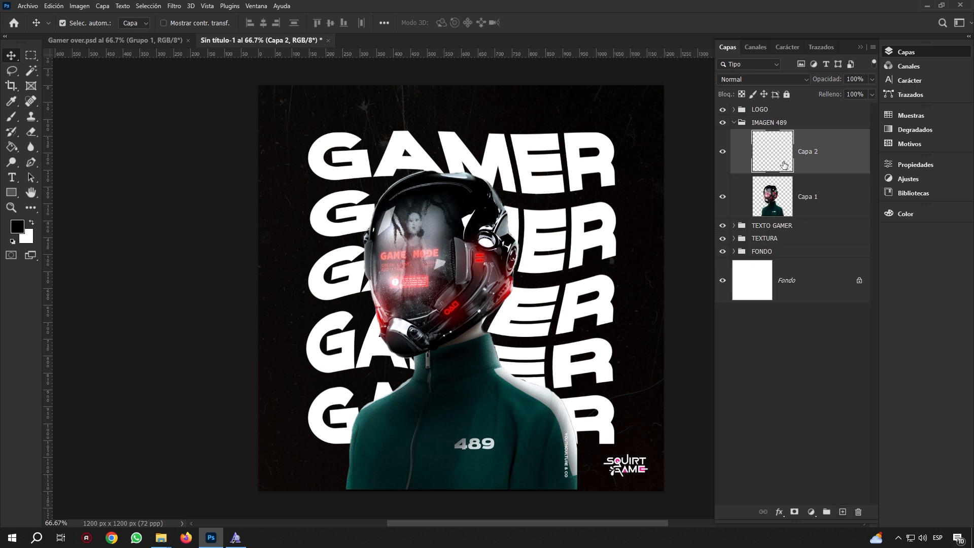
pyautogui.click(15, 123)
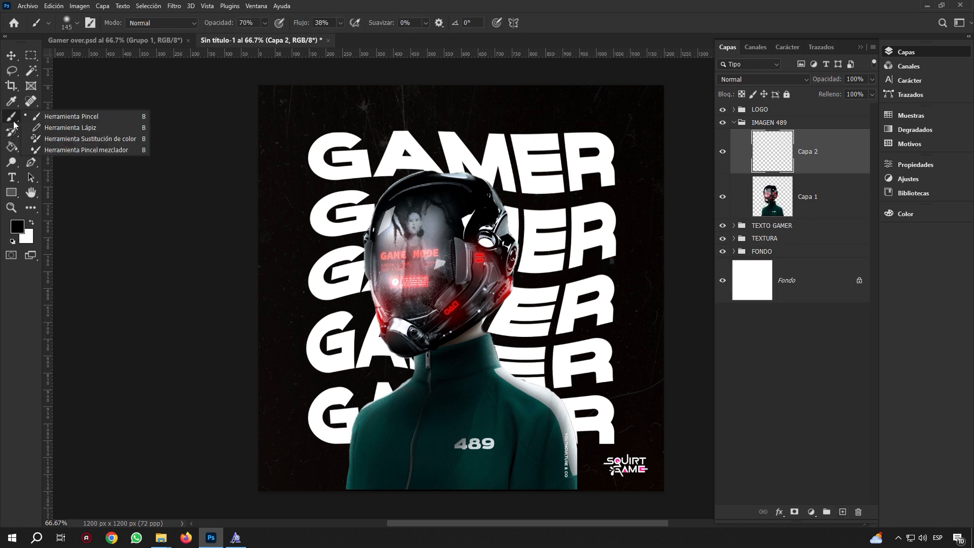
pyautogui.click(56, 119)
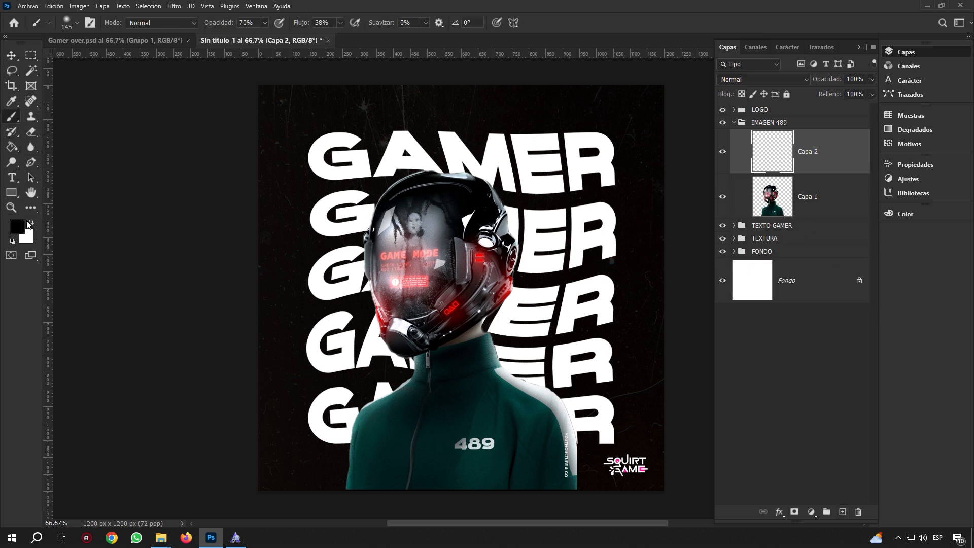
pyautogui.click(18, 226)
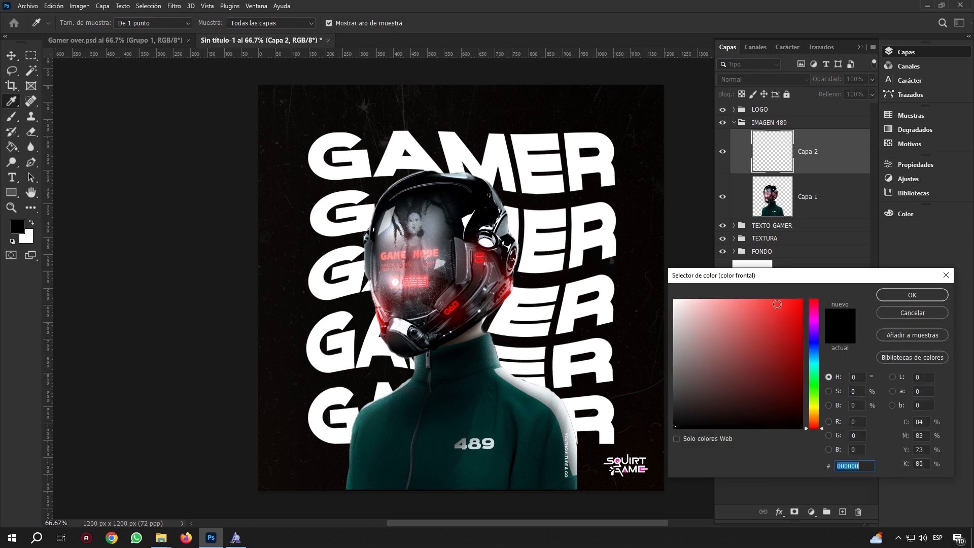
pyautogui.click(781, 305)
pyautogui.click(890, 296)
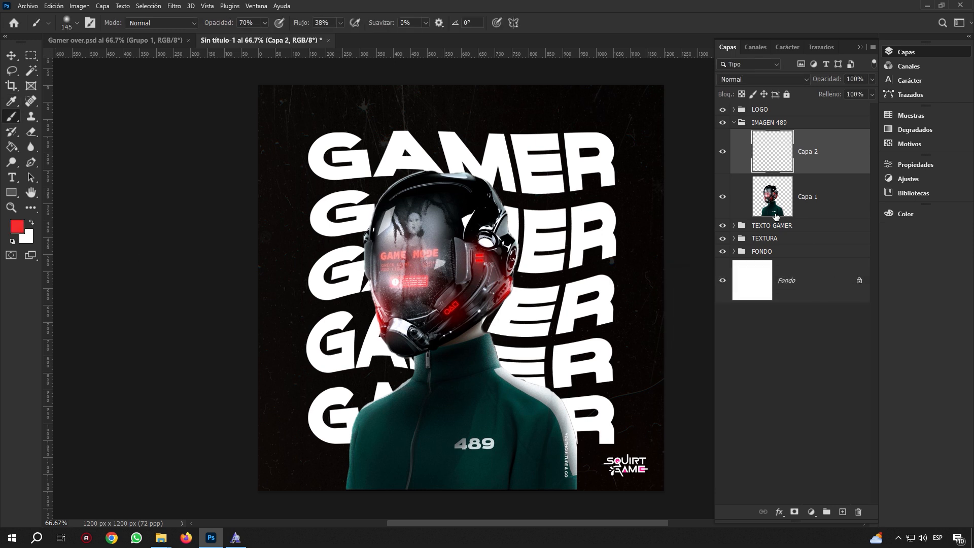
pyautogui.keyDown('alt'); pyautogui.rightClick(491, 269); pyautogui.keyUp('alt')
pyautogui.keyDown('alt'); pyautogui.rightClick(484, 259); pyautogui.keyUp('alt')
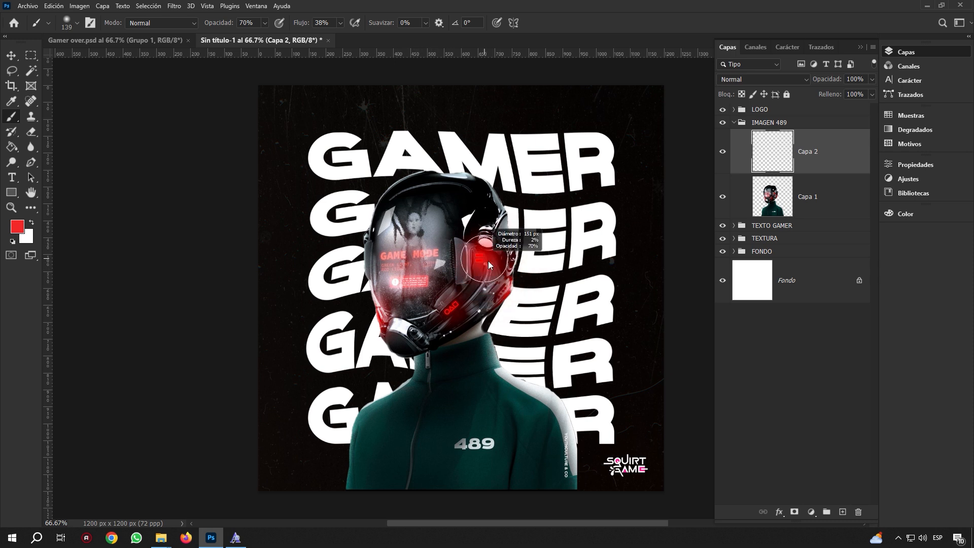
pyautogui.moveTo(481, 259); pyautogui.dragTo(477, 258)
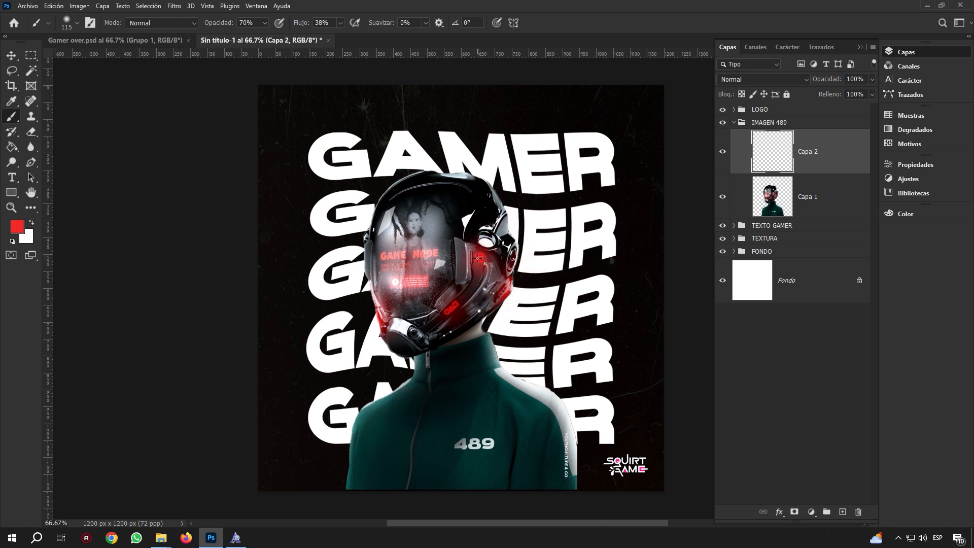
pyautogui.click(455, 227)
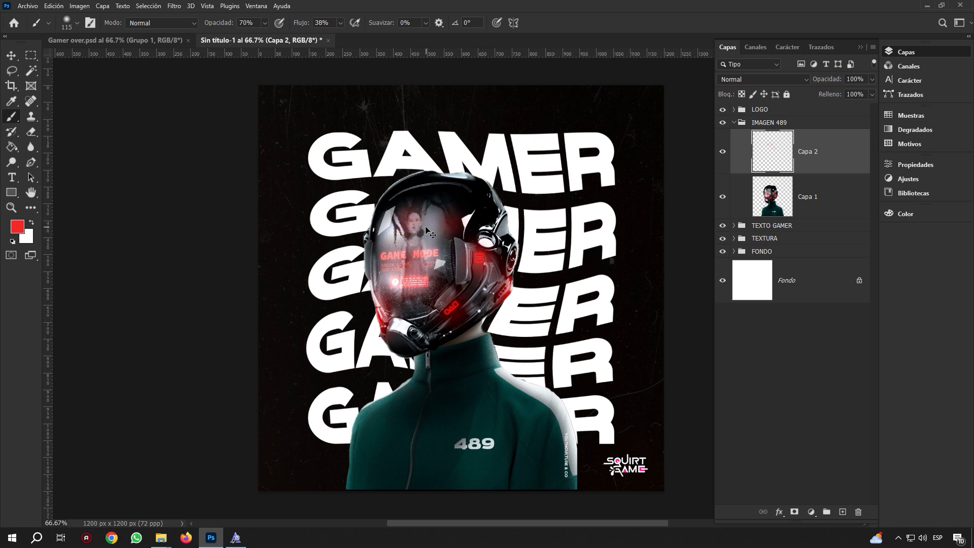
pyautogui.hotkey('ctrl', 'z')
pyautogui.hotkey('ctrl', 'z')
pyautogui.hotkey('ctrl', 'z')
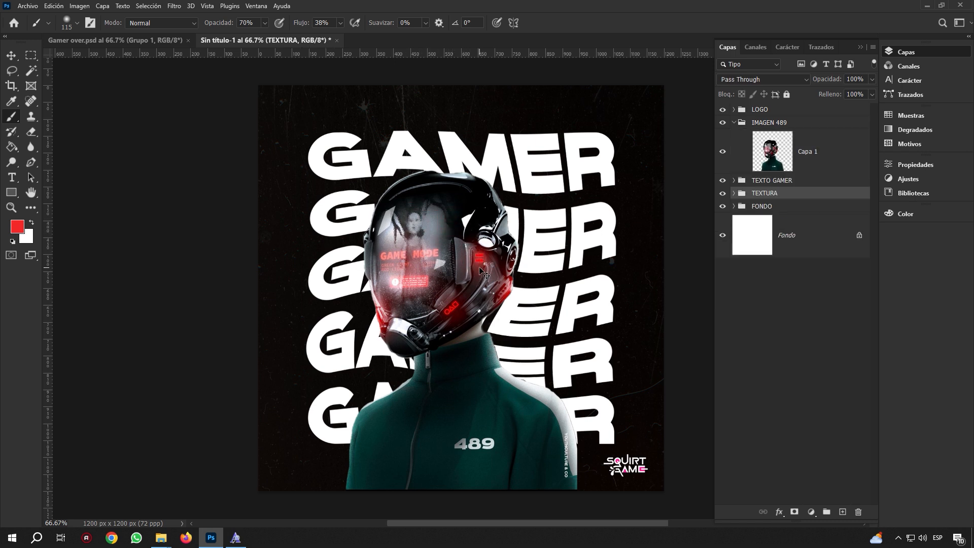
# Add a new layer above Capa 1 and paint red glow down the helmet's left edge with a 43 px brush
pyautogui.click(793, 172)
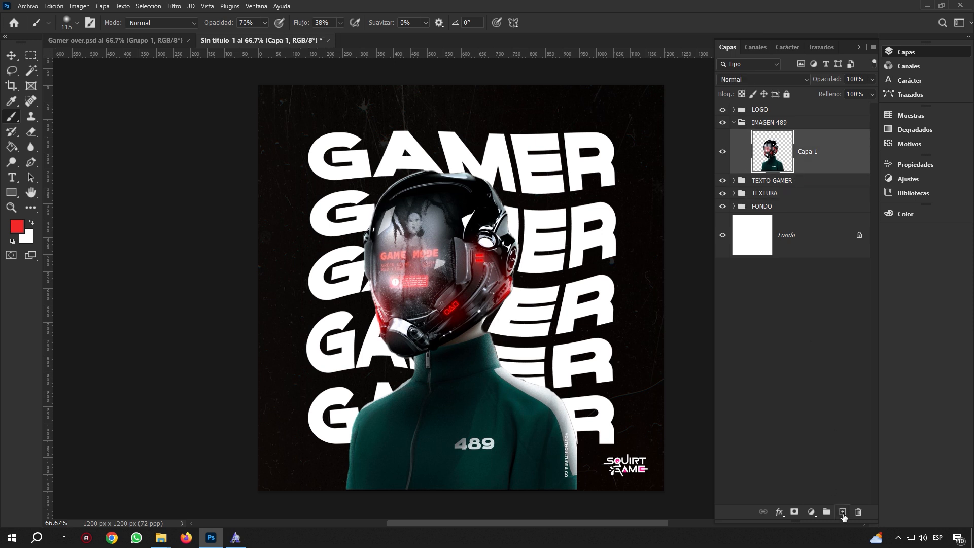
pyautogui.click(843, 513)
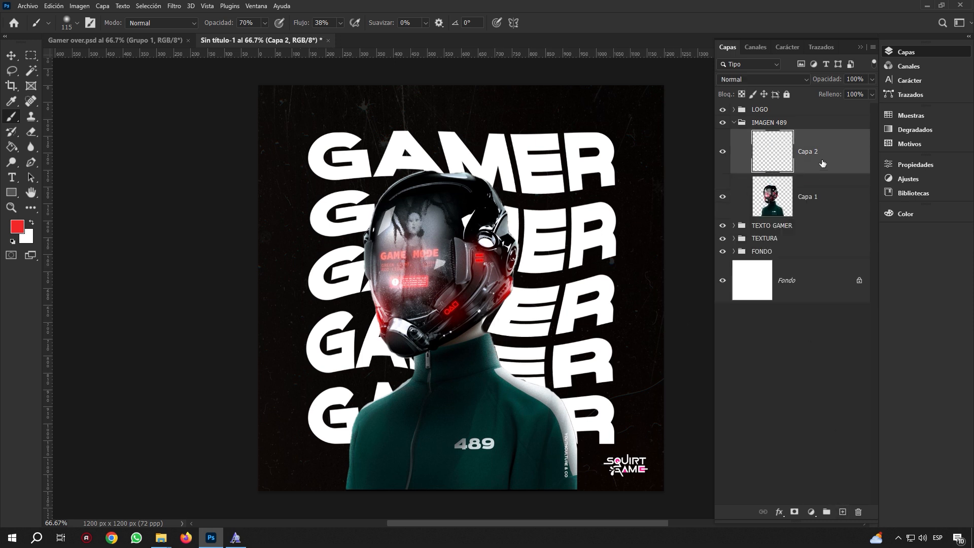
pyautogui.moveTo(480, 259); pyautogui.dragTo(476, 257)
pyautogui.moveTo(499, 295); pyautogui.dragTo(496, 297)
pyautogui.moveTo(378, 308)
pyautogui.mouseDown()
pyautogui.moveTo(385, 335)
pyautogui.moveTo(383, 300)
pyautogui.mouseUp()
# Set the glow layer to 65% opacity and toggle its visibility to compare
pyautogui.click(871, 80)
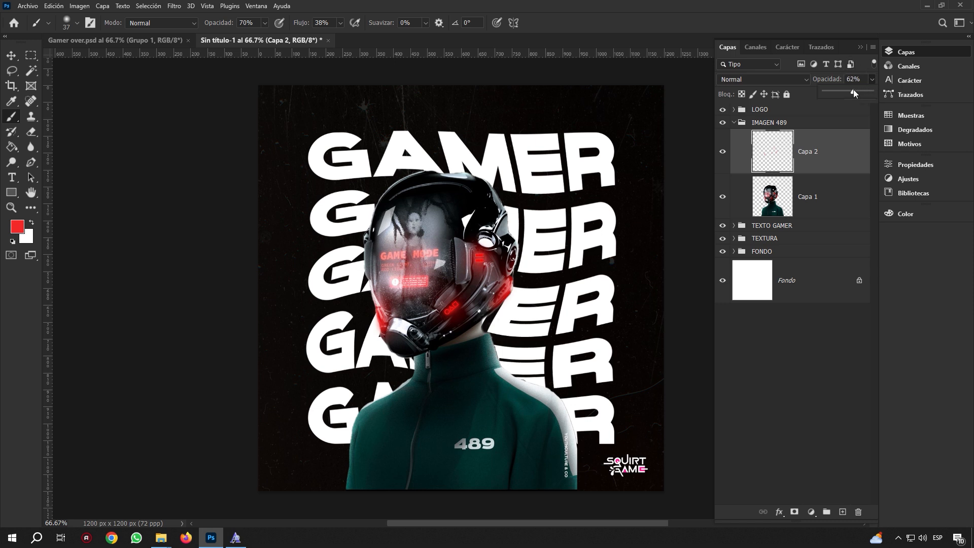
pyautogui.moveTo(853, 89); pyautogui.dragTo(855, 90)
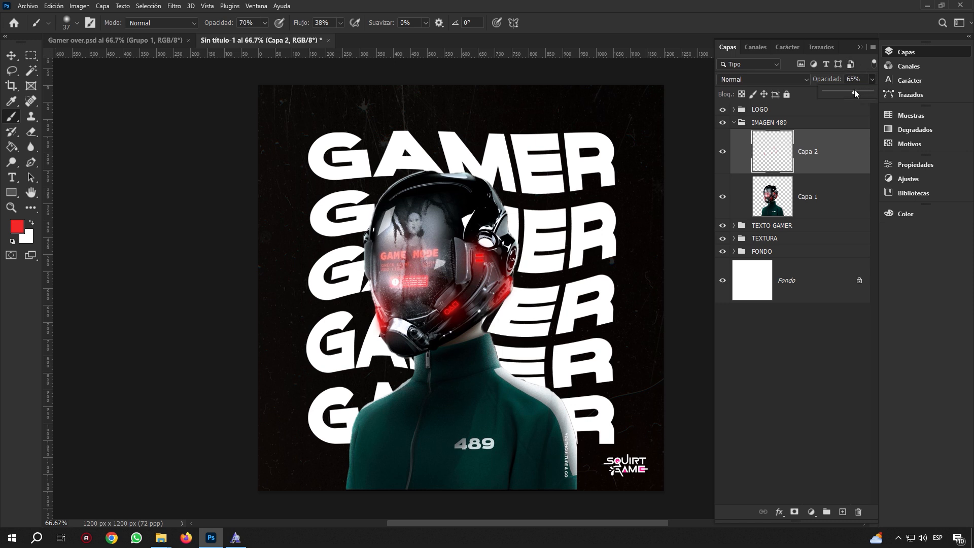
pyautogui.click(723, 156)
pyautogui.click(723, 155)
pyautogui.click(723, 155)
pyautogui.click(723, 155)
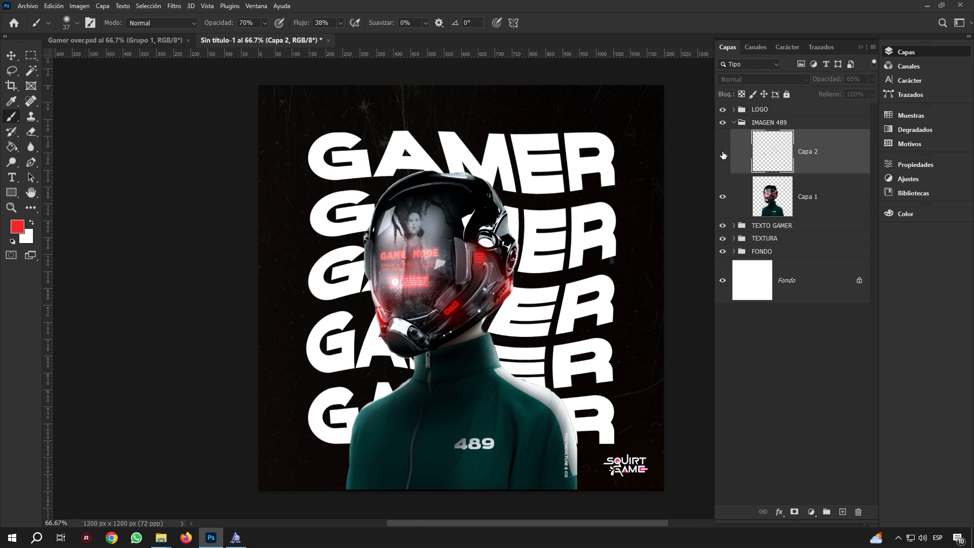
pyautogui.click(723, 155)
pyautogui.click(723, 155)
pyautogui.click(723, 155)
pyautogui.click(724, 155)
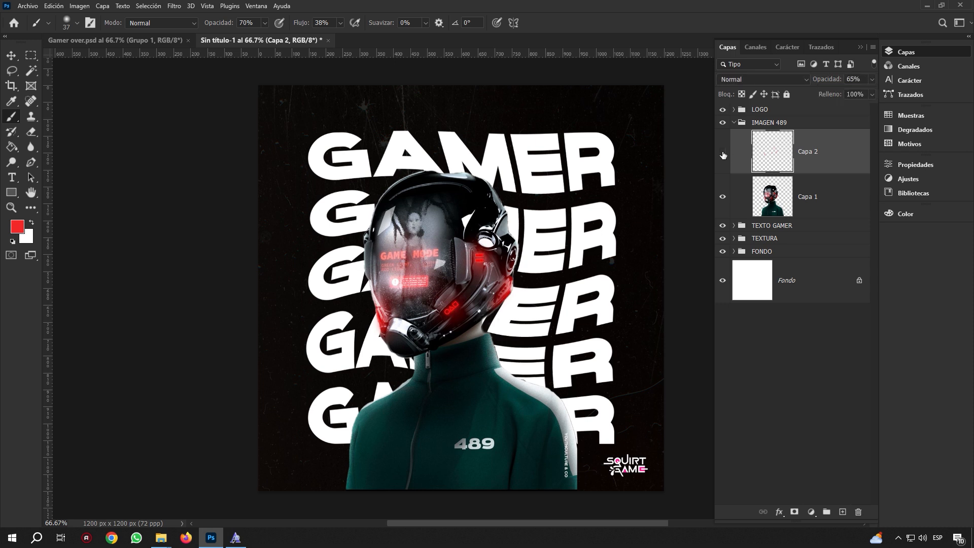
pyautogui.click(723, 155)
pyautogui.click(723, 155)
# Zoom in on the visor, set the brush to 20 px for detail, then fit the poster in view
pyautogui.moveTo(404, 256)
pyautogui.mouseDown()
pyautogui.moveTo(444, 253)
pyautogui.moveTo(412, 280)
pyautogui.moveTo(425, 278)
pyautogui.mouseUp()
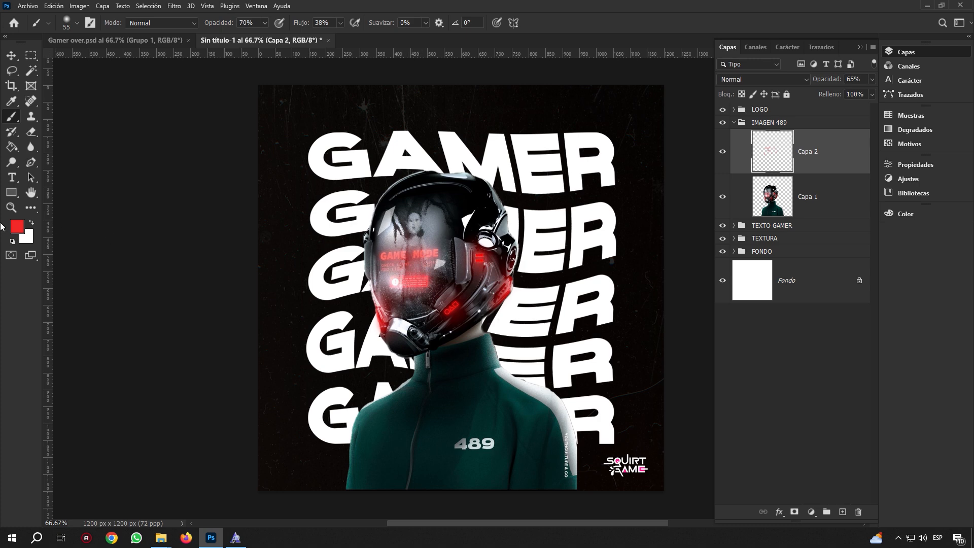
pyautogui.click(11, 207)
pyautogui.moveTo(381, 273); pyautogui.dragTo(407, 262)
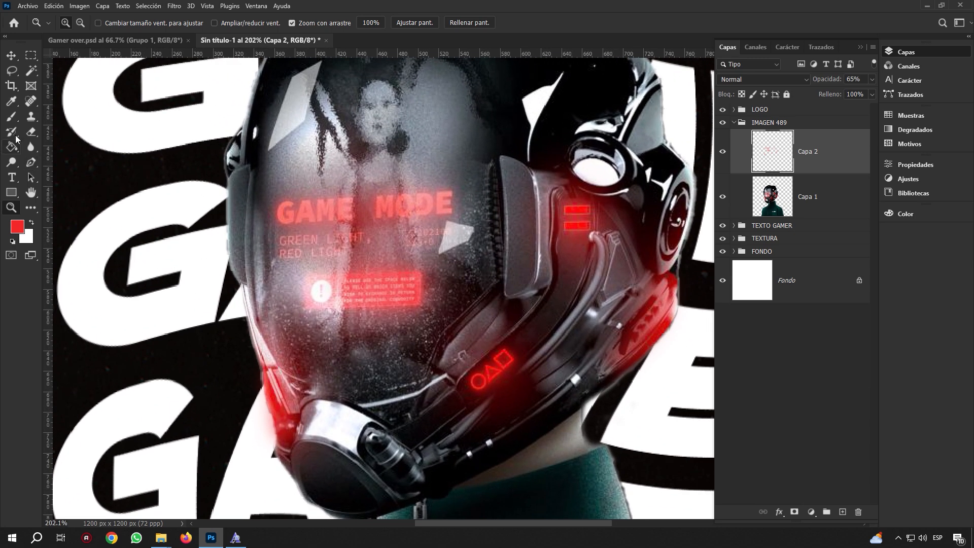
pyautogui.click(11, 116)
pyautogui.click(71, 117)
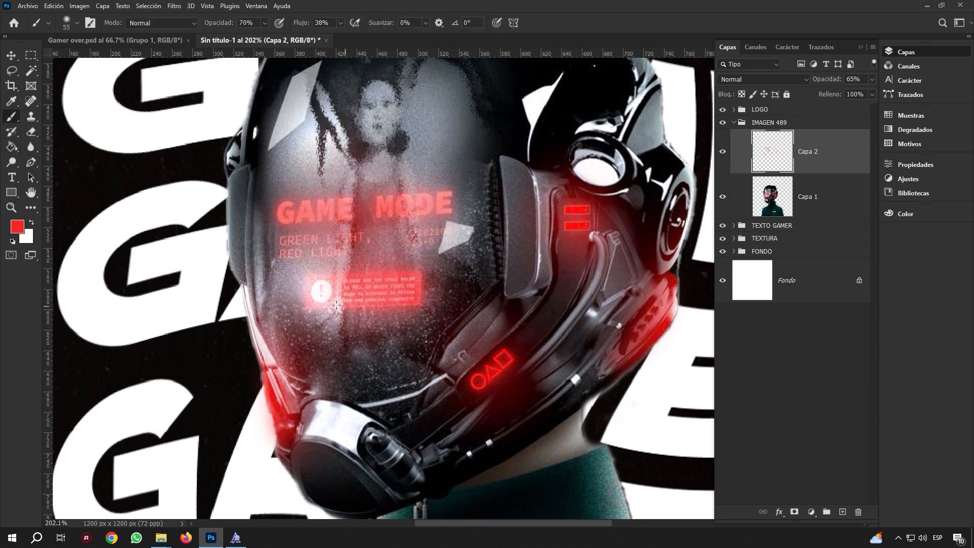
pyautogui.moveTo(346, 298)
pyautogui.mouseDown()
pyautogui.moveTo(305, 285)
pyautogui.moveTo(348, 276)
pyautogui.moveTo(340, 299)
pyautogui.mouseUp()
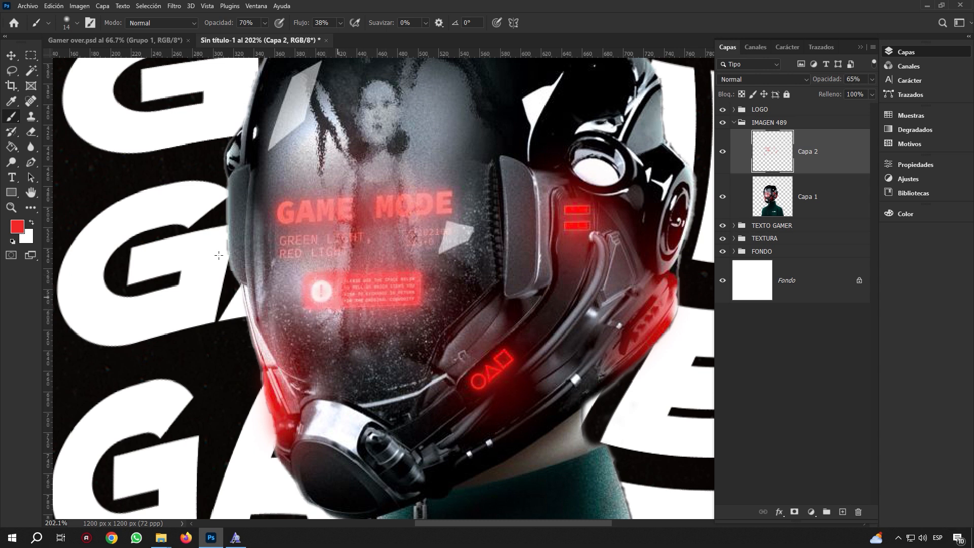
pyautogui.click(12, 208)
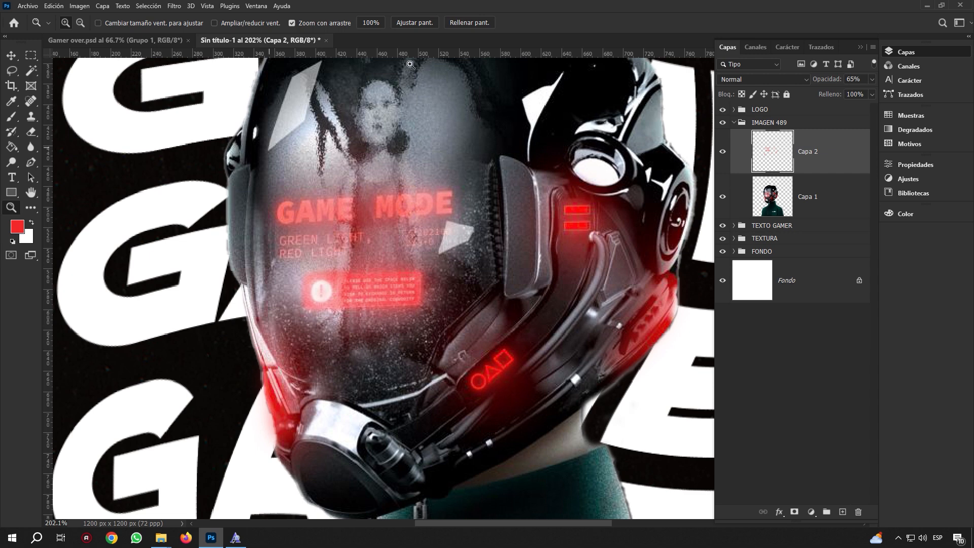
pyautogui.click(424, 23)
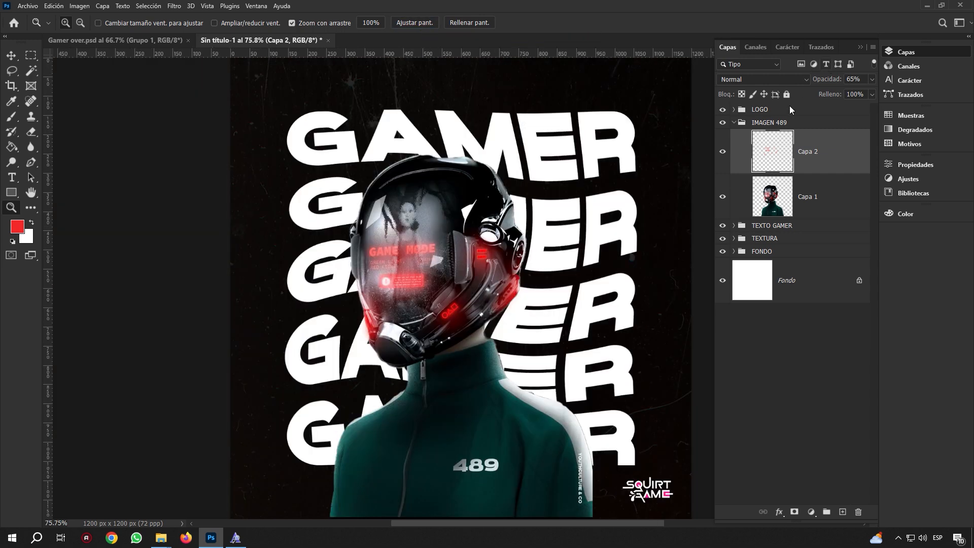
# Lower Capa 2 to 57% opacity and toggle it on and off to compare
pyautogui.click(871, 79)
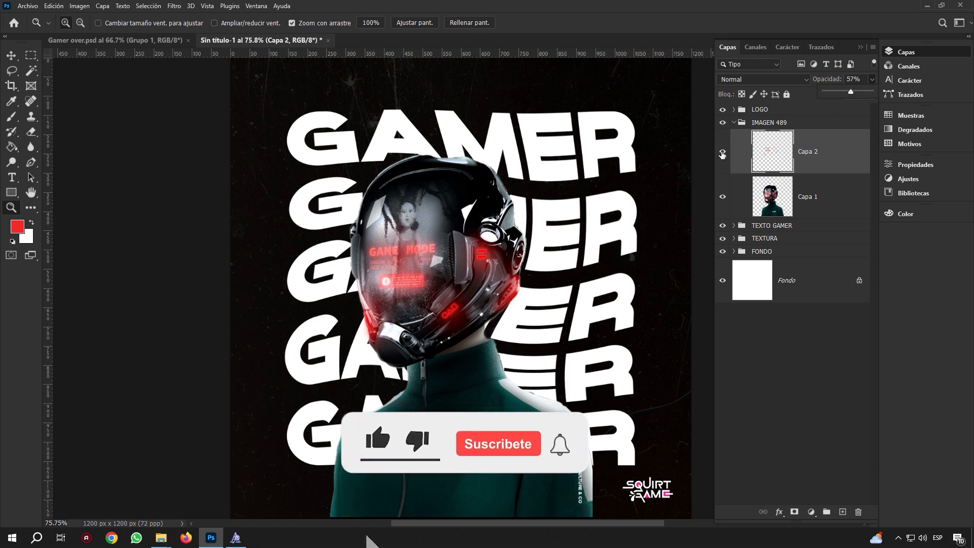
pyautogui.click(722, 153)
pyautogui.click(722, 153)
pyautogui.click(722, 153)
pyautogui.click(722, 153)
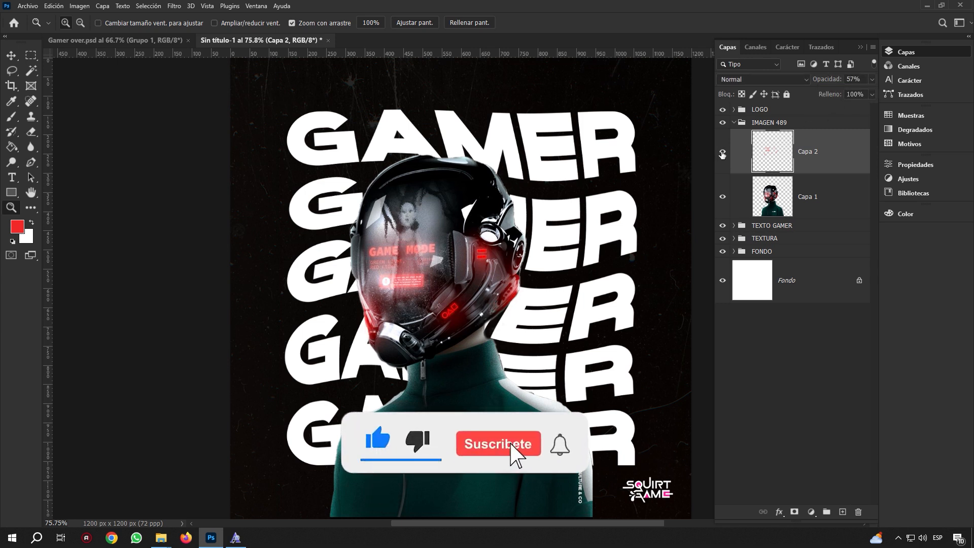
pyautogui.click(722, 153)
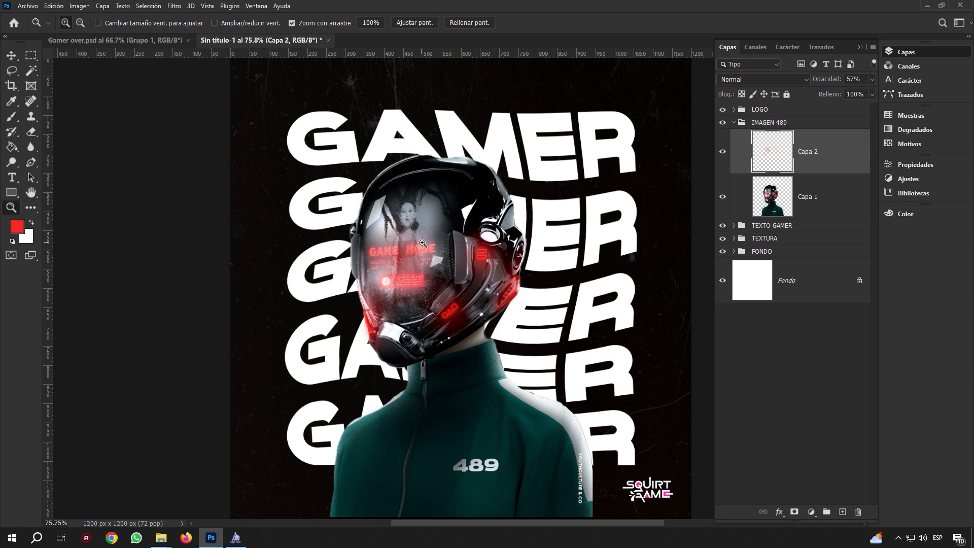
pyautogui.moveTo(562, 412); pyautogui.dragTo(507, 389)
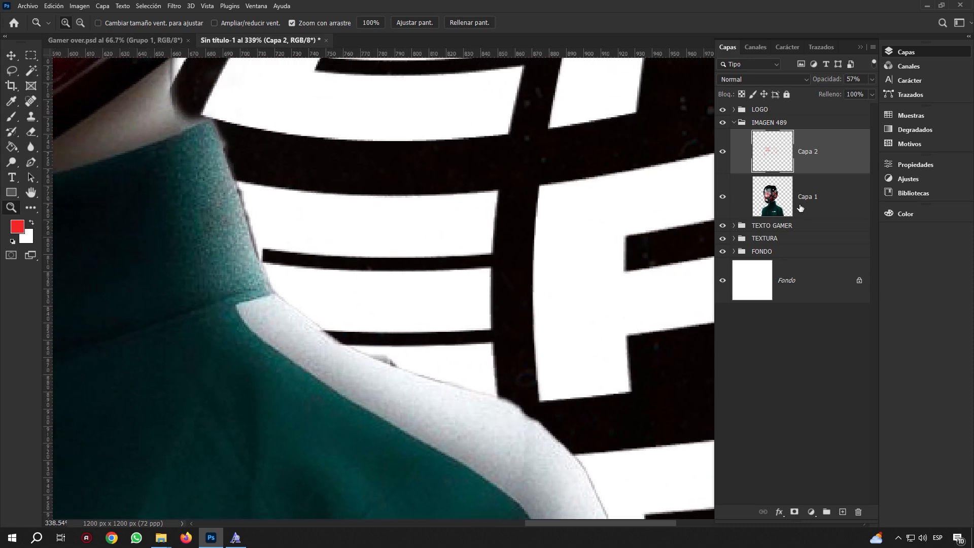
# On Capa 1, trace a pen path around the shoulder and erase the grey smudge inside it
pyautogui.click(800, 208)
pyautogui.click(29, 162)
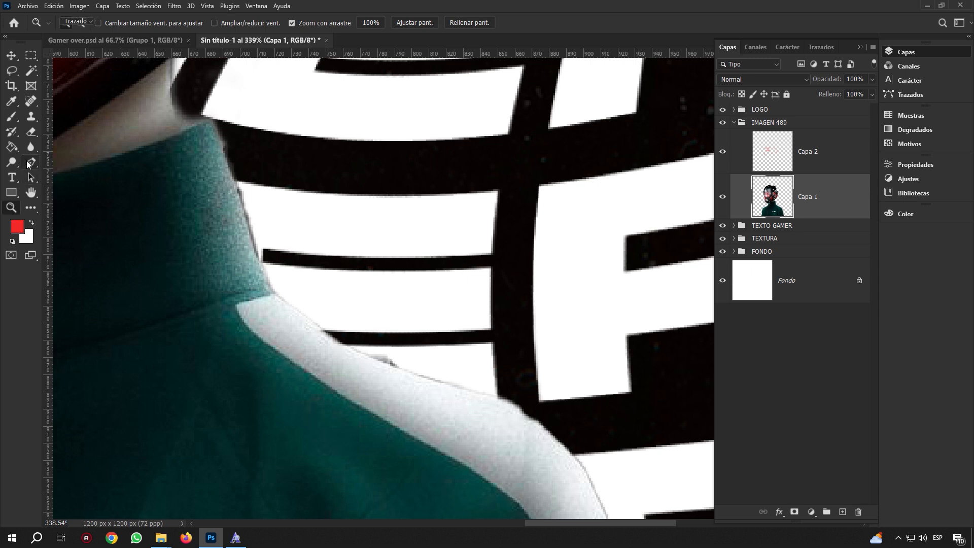
pyautogui.rightClick(29, 164)
pyautogui.click(94, 165)
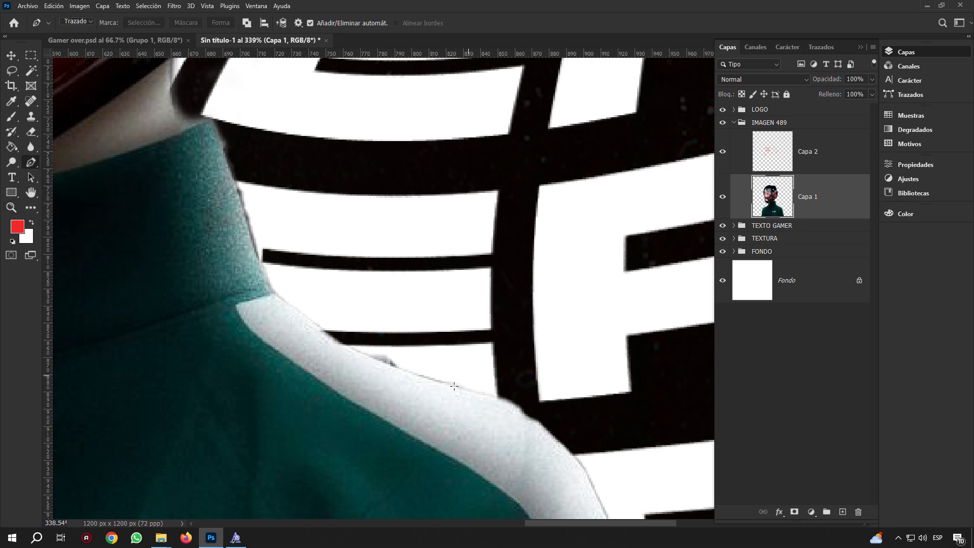
pyautogui.click(439, 381)
pyautogui.moveTo(363, 354); pyautogui.dragTo(355, 347)
pyautogui.click(374, 290)
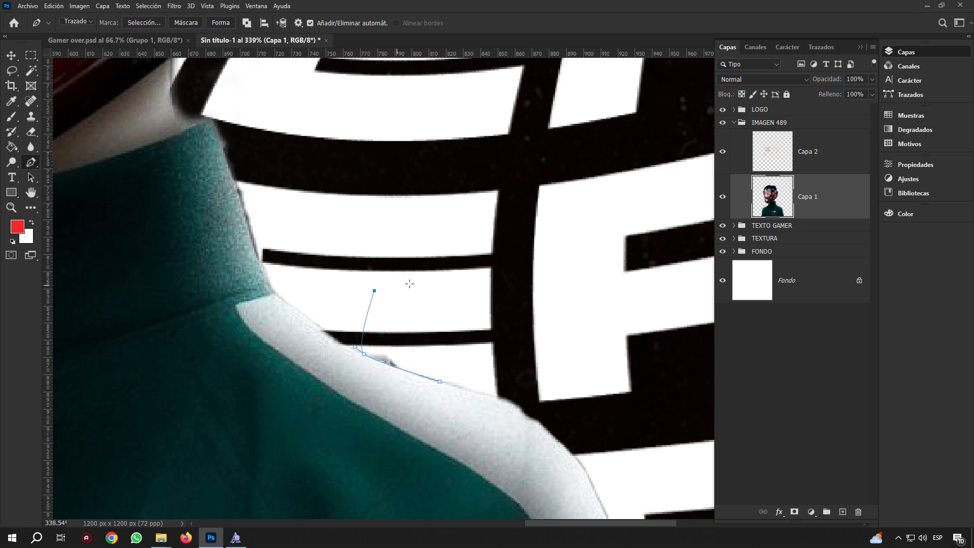
pyautogui.click(415, 282)
pyautogui.click(440, 381)
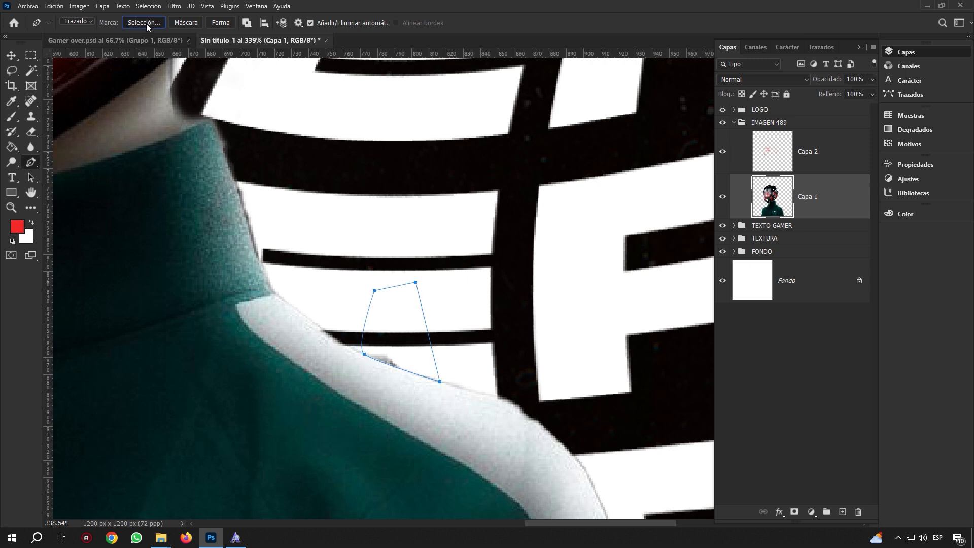
pyautogui.click(145, 23)
pyautogui.click(546, 141)
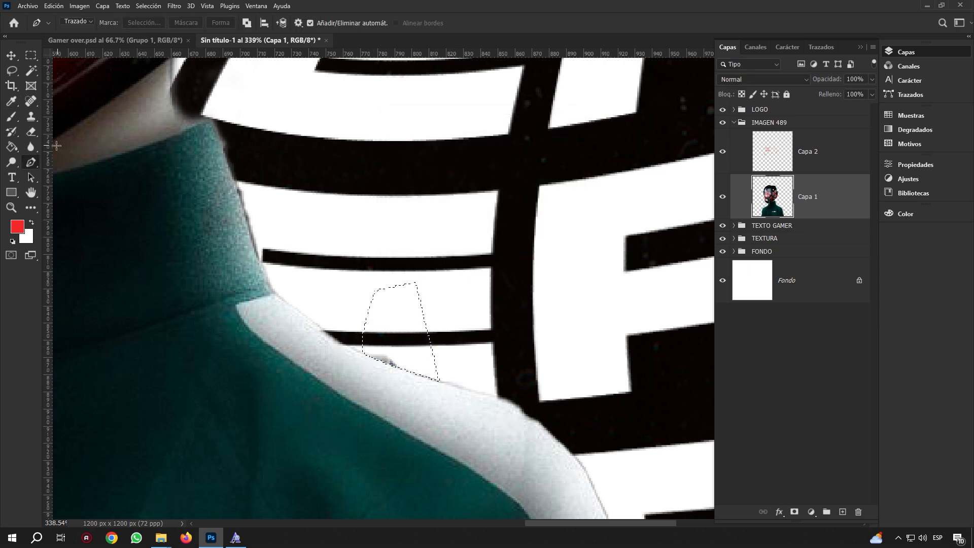
pyautogui.click(32, 133)
pyautogui.click(66, 132)
pyautogui.moveTo(339, 306)
pyautogui.mouseDown()
pyautogui.moveTo(363, 313)
pyautogui.moveTo(430, 369)
pyautogui.mouseUp()
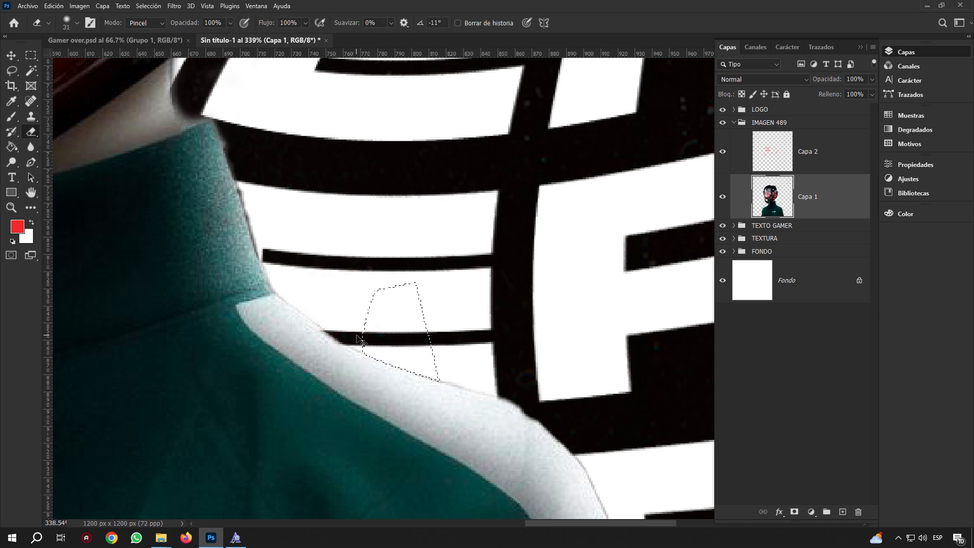
# Path-select the upper collar, erase its dark fringe, deselect, and fit the poster on screen
pyautogui.moveTo(295, 227); pyautogui.dragTo(347, 261)
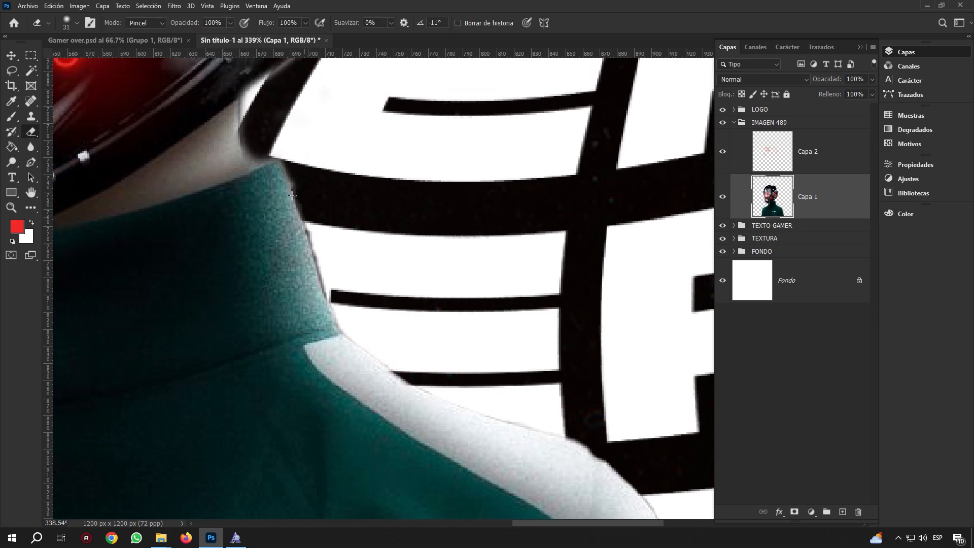
pyautogui.click(31, 162)
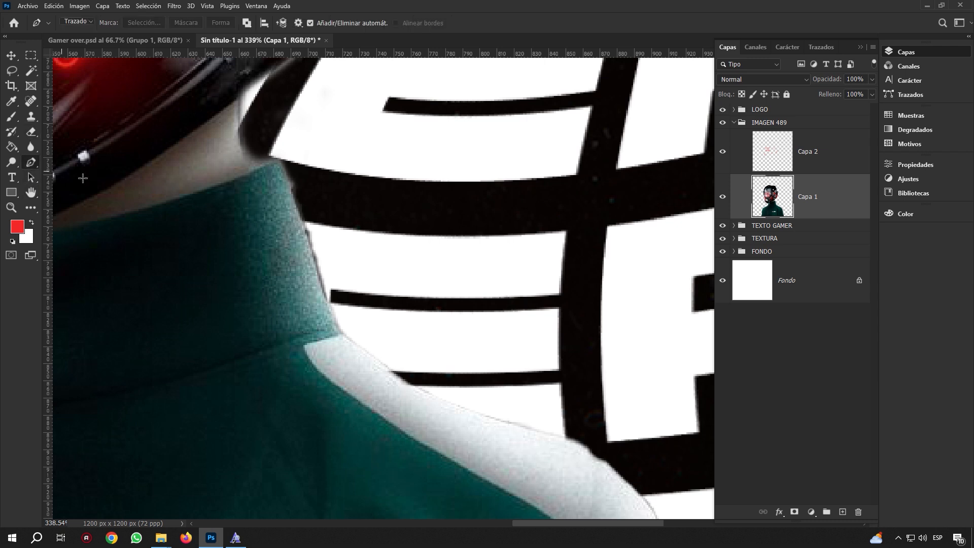
pyautogui.click(285, 172)
pyautogui.moveTo(325, 300); pyautogui.dragTo(330, 309)
pyautogui.click(375, 306)
pyautogui.click(357, 201)
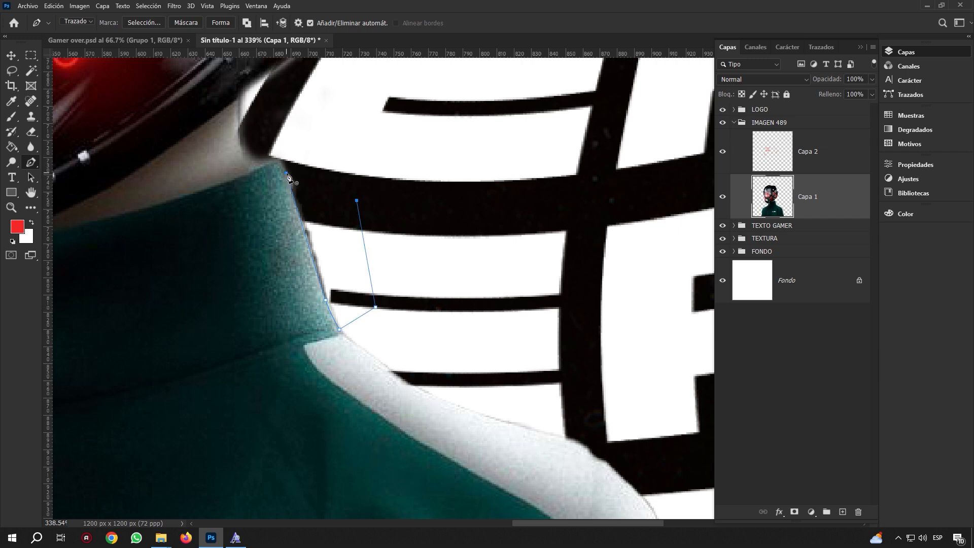
pyautogui.moveTo(286, 173); pyautogui.dragTo(271, 205)
pyautogui.click(148, 22)
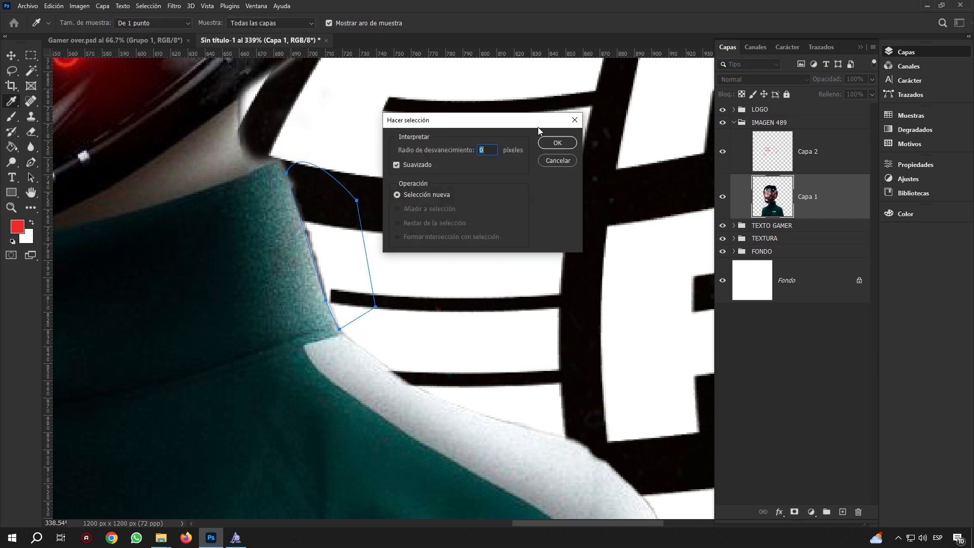
pyautogui.click(555, 142)
pyautogui.click(32, 132)
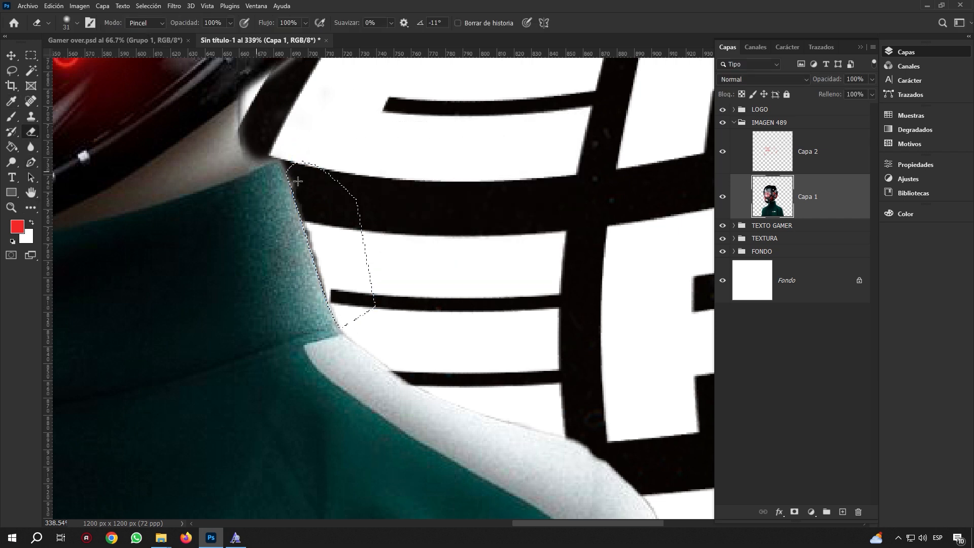
pyautogui.keyDown('alt'); pyautogui.rightClick(337, 203); pyautogui.keyUp('alt')
pyautogui.moveTo(304, 174)
pyautogui.mouseDown()
pyautogui.moveTo(312, 240)
pyautogui.moveTo(348, 320)
pyautogui.moveTo(375, 279)
pyautogui.moveTo(316, 169)
pyautogui.mouseUp()
pyautogui.hotkey('ctrl', 'd')
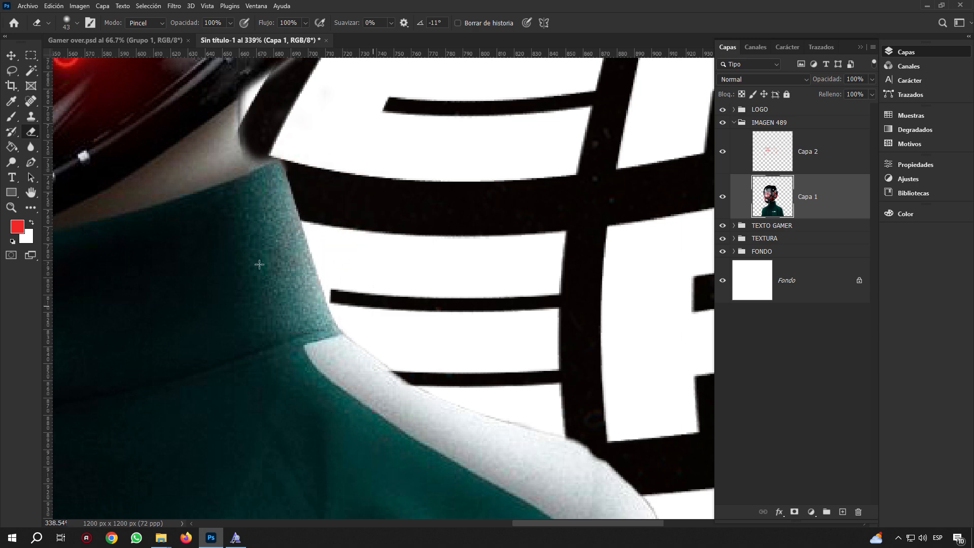
pyautogui.click(11, 208)
pyautogui.click(417, 23)
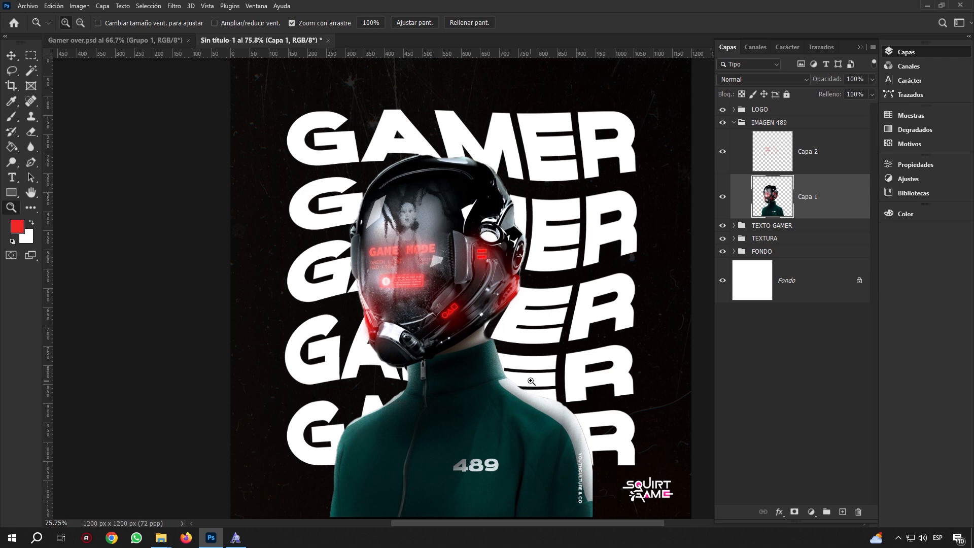
# Zoom in to inspect the cleaned collar edge, then back out to the poster
pyautogui.moveTo(562, 413); pyautogui.dragTo(568, 385)
pyautogui.moveTo(500, 334); pyautogui.dragTo(541, 370)
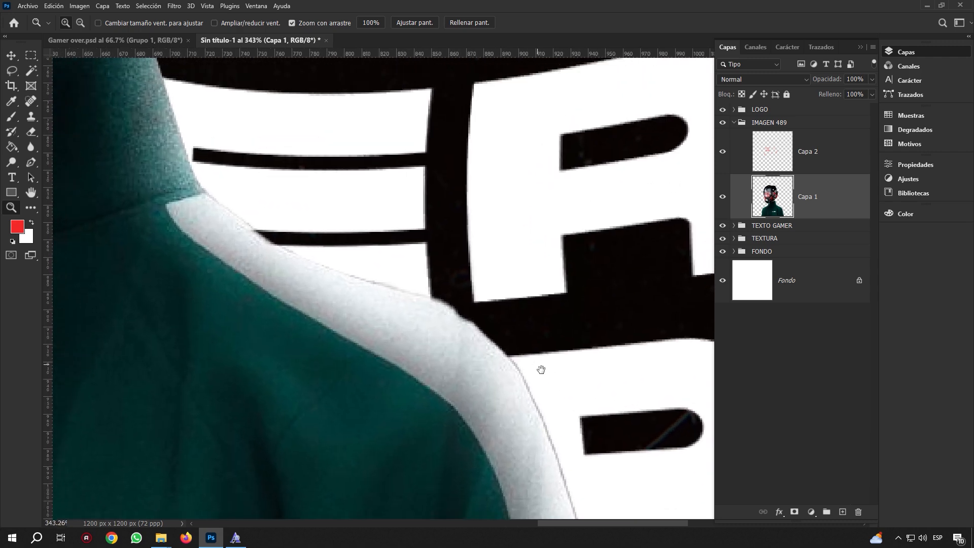
pyautogui.moveTo(564, 338); pyautogui.dragTo(509, 318)
pyautogui.moveTo(438, 272); pyautogui.dragTo(462, 291)
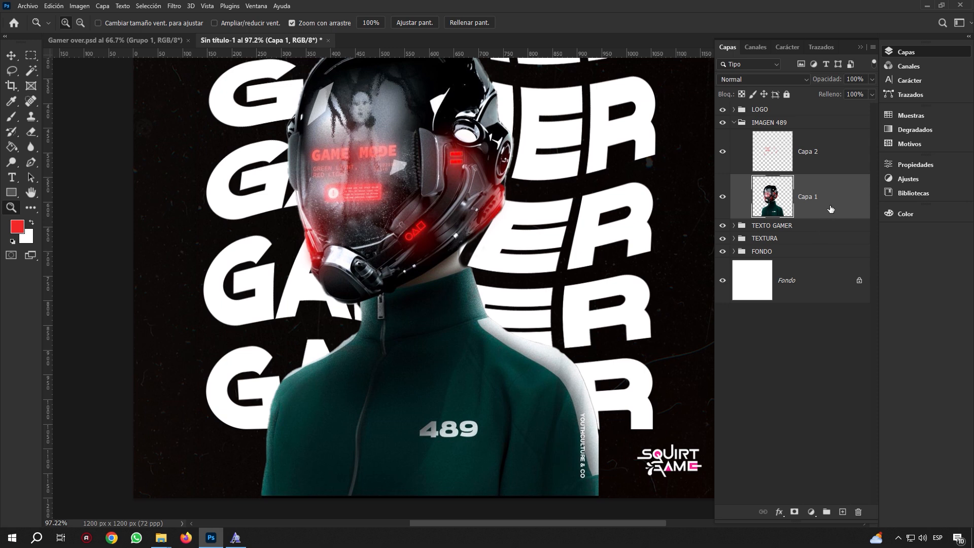
# Raise Capa 1's saturation to +36 in Hue/Saturation
pyautogui.hotkey('ctrl', 'u')
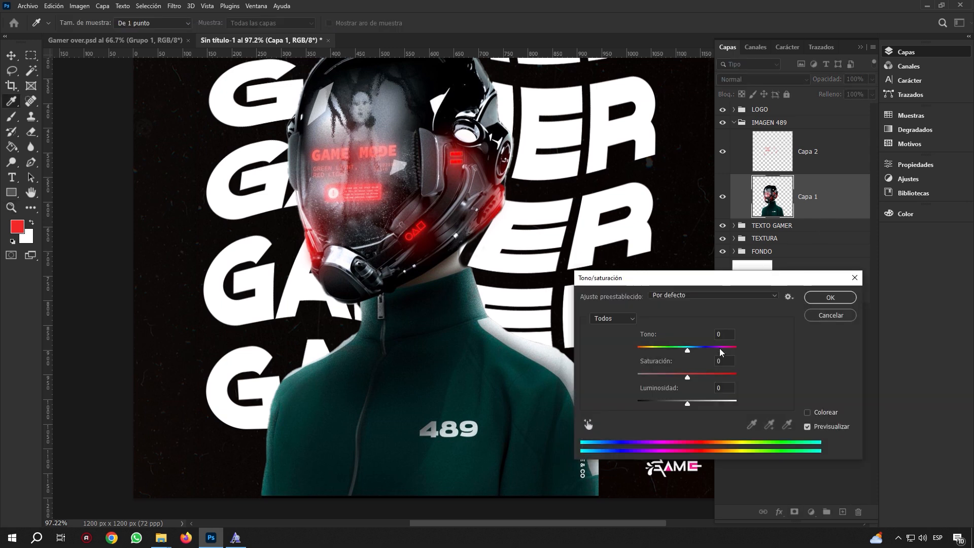
pyautogui.moveTo(688, 378); pyautogui.dragTo(704, 378)
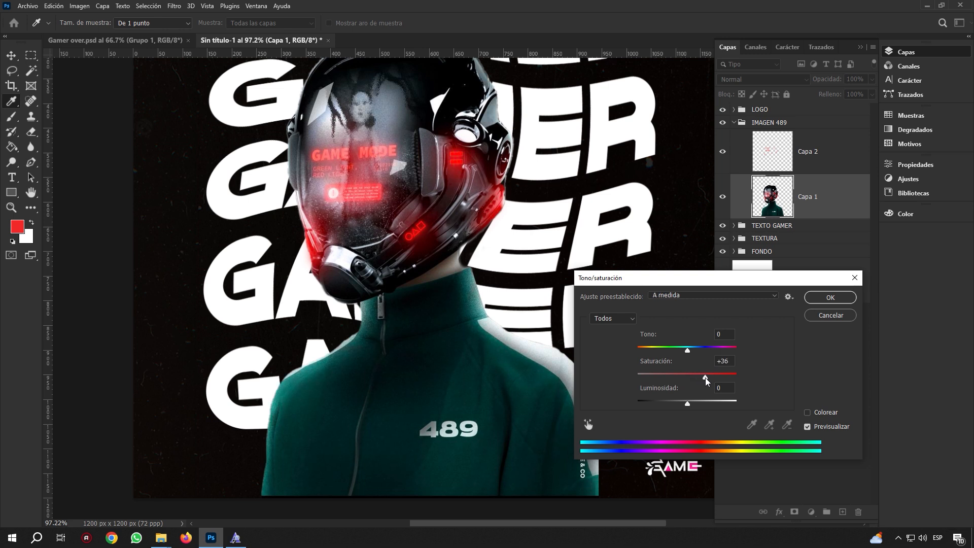
pyautogui.click(830, 298)
pyautogui.press('z')
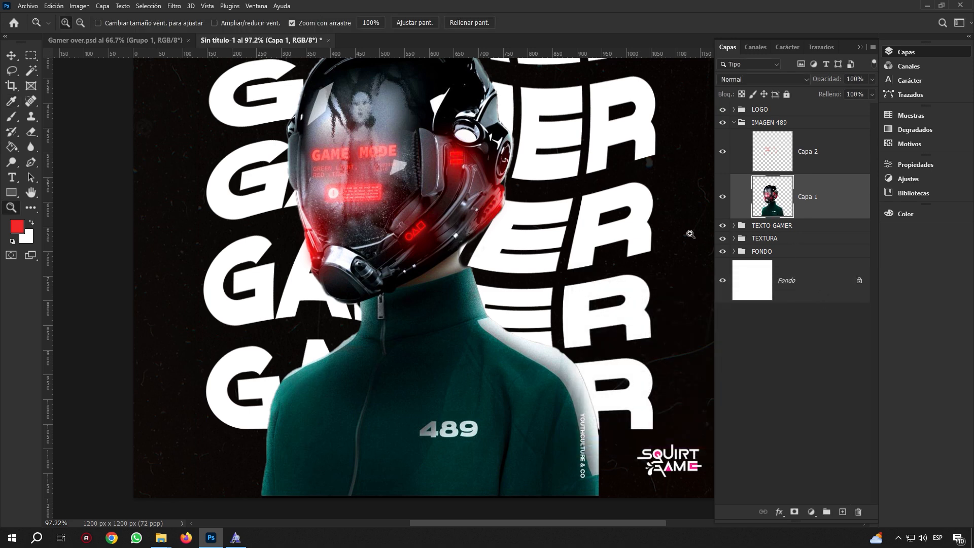
pyautogui.click(427, 24)
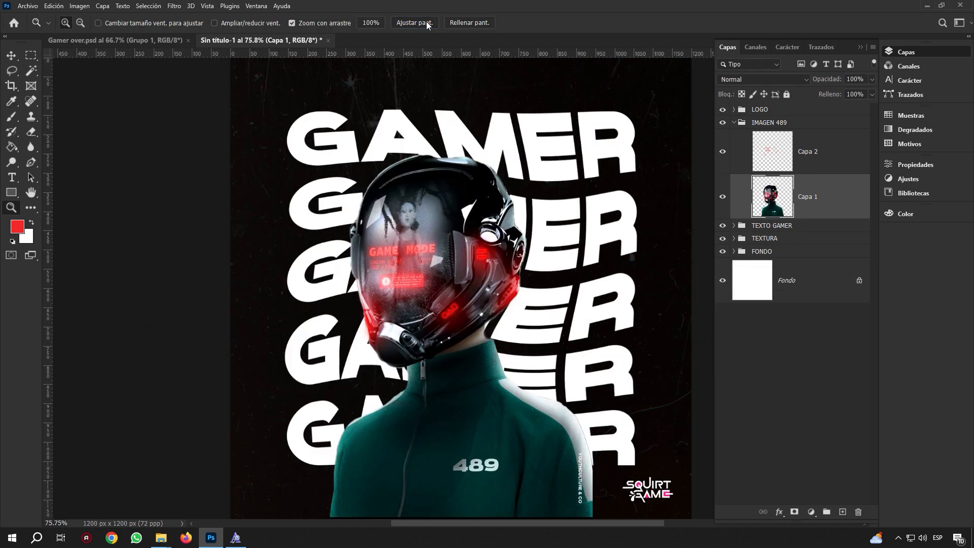
pyautogui.moveTo(527, 254); pyautogui.dragTo(515, 234)
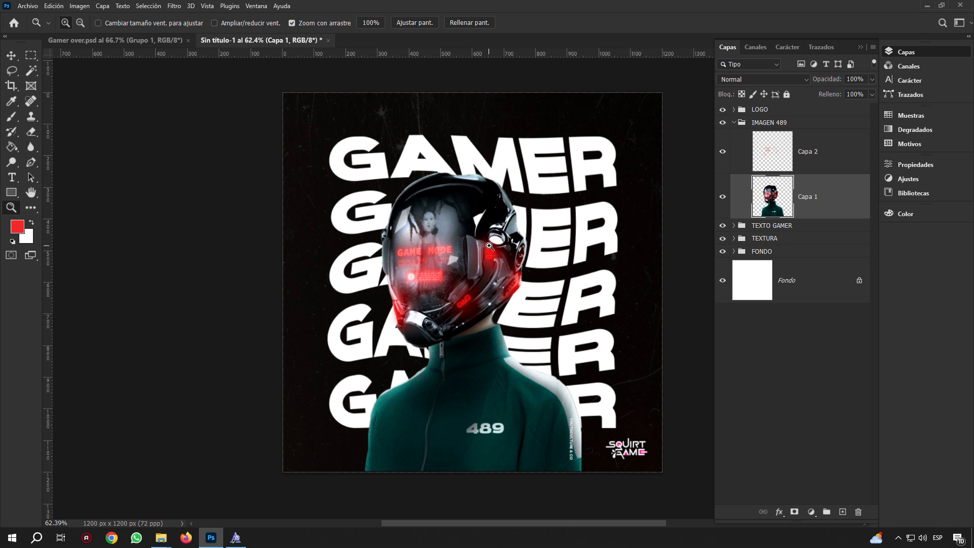
pyautogui.click(126, 40)
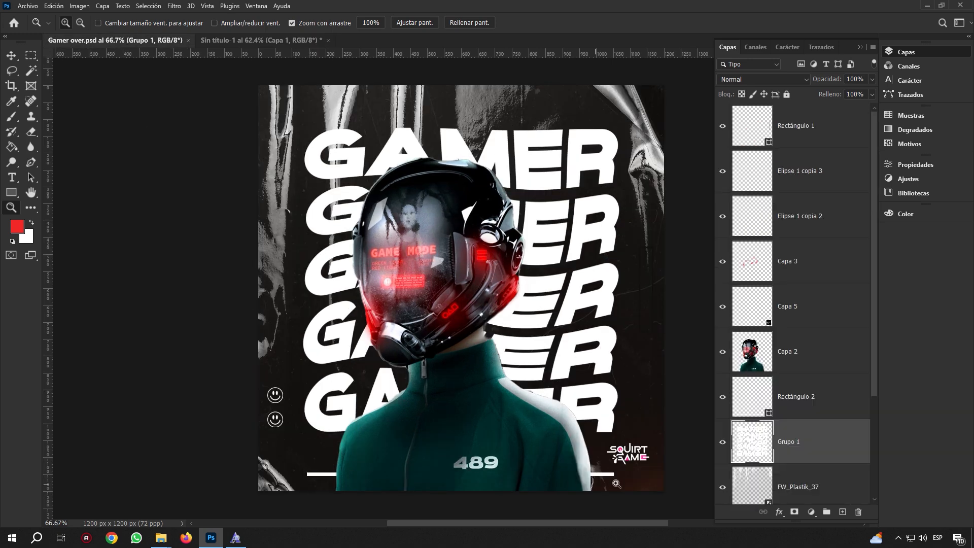
pyautogui.click(296, 41)
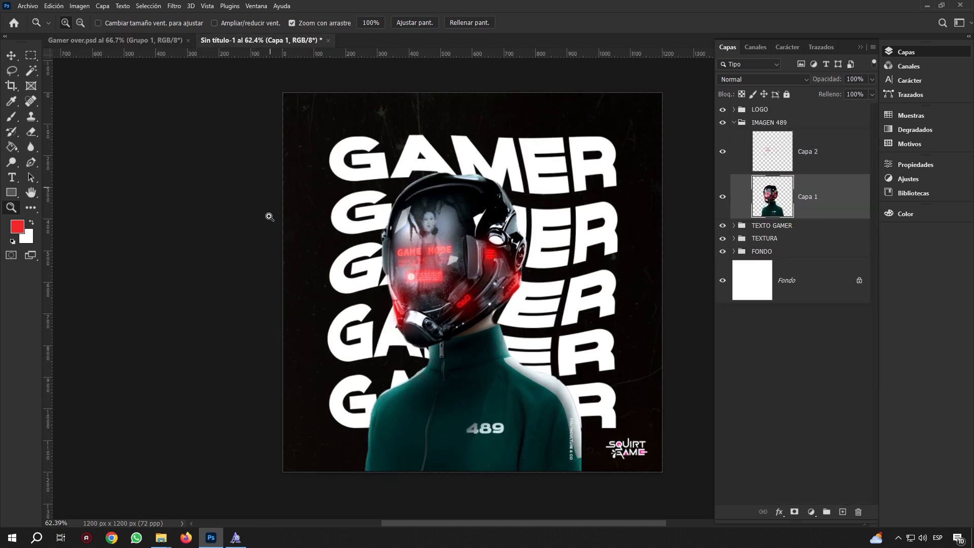
pyautogui.click(12, 195)
# Draw a rectangle bar along the poster's bottom with no stroke and white fill
pyautogui.click(96, 195)
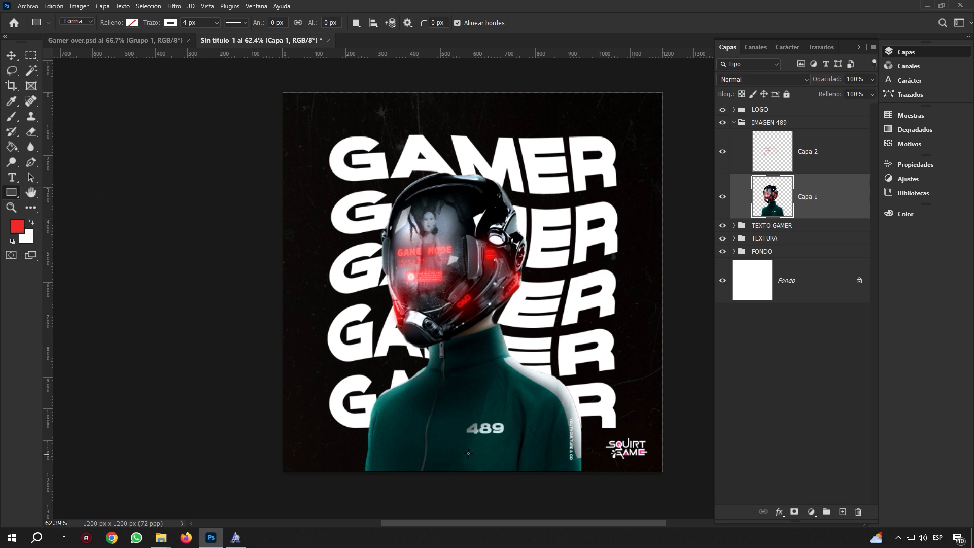
pyautogui.moveTo(335, 456); pyautogui.dragTo(602, 460)
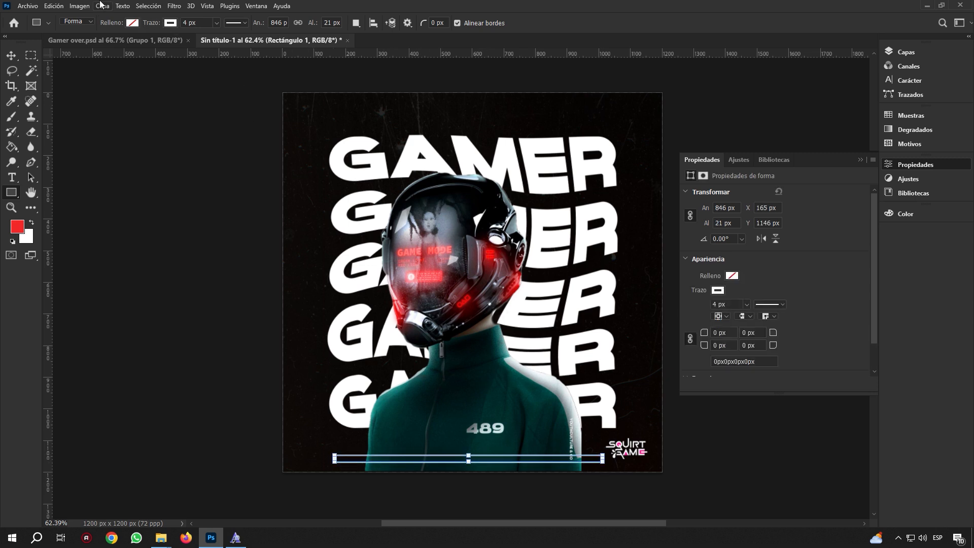
pyautogui.click(173, 25)
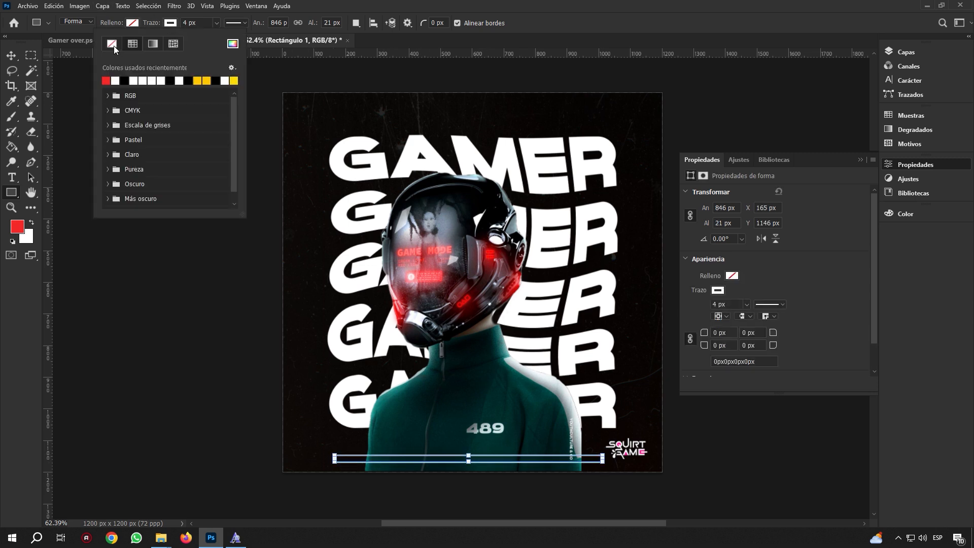
pyautogui.click(113, 46)
pyautogui.click(132, 25)
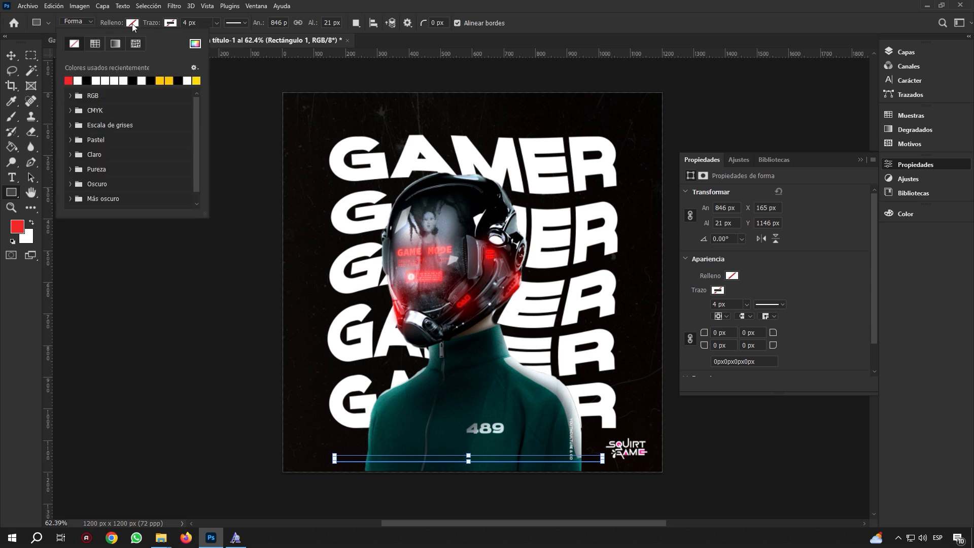
pyautogui.click(77, 80)
# Move Rectángulo 1 below Capa 1 and slim the bar to 12 px tall
pyautogui.click(10, 61)
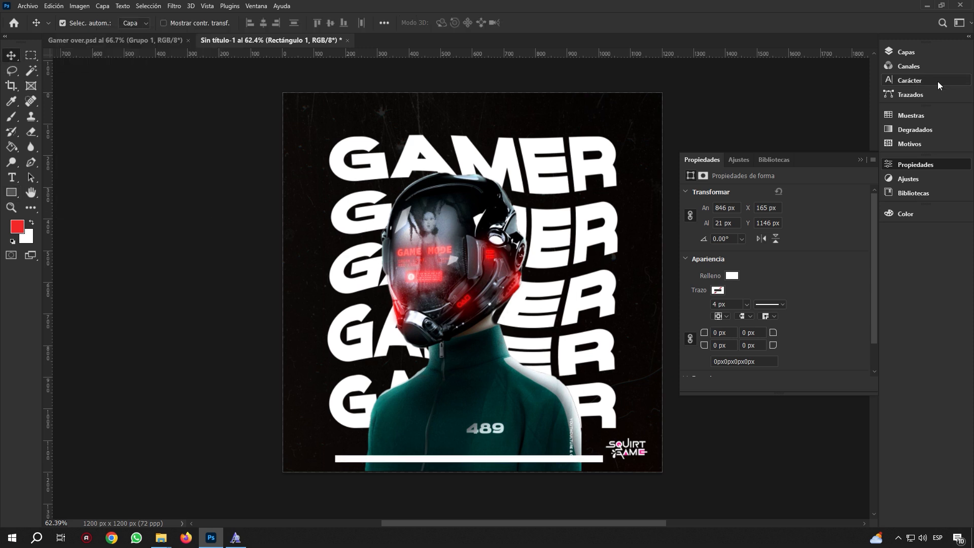
pyautogui.click(929, 55)
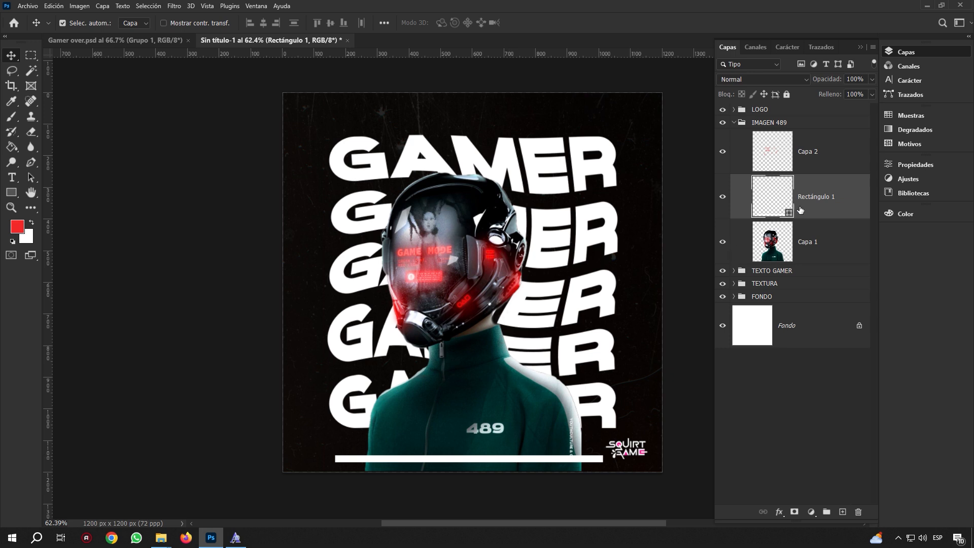
pyautogui.moveTo(808, 211); pyautogui.dragTo(812, 258)
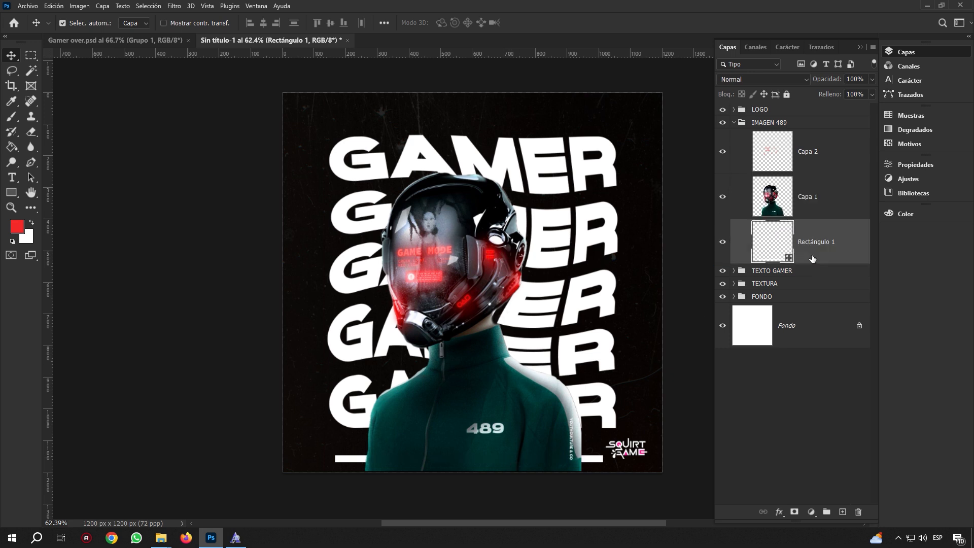
pyautogui.click(11, 208)
pyautogui.moveTo(632, 495); pyautogui.dragTo(648, 432)
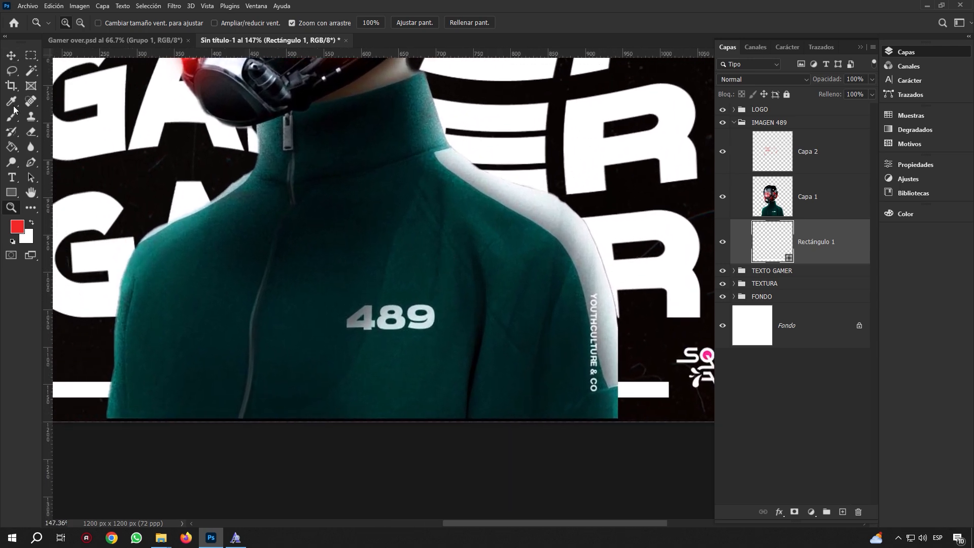
pyautogui.click(11, 55)
pyautogui.hotkey('ctrl', 't')
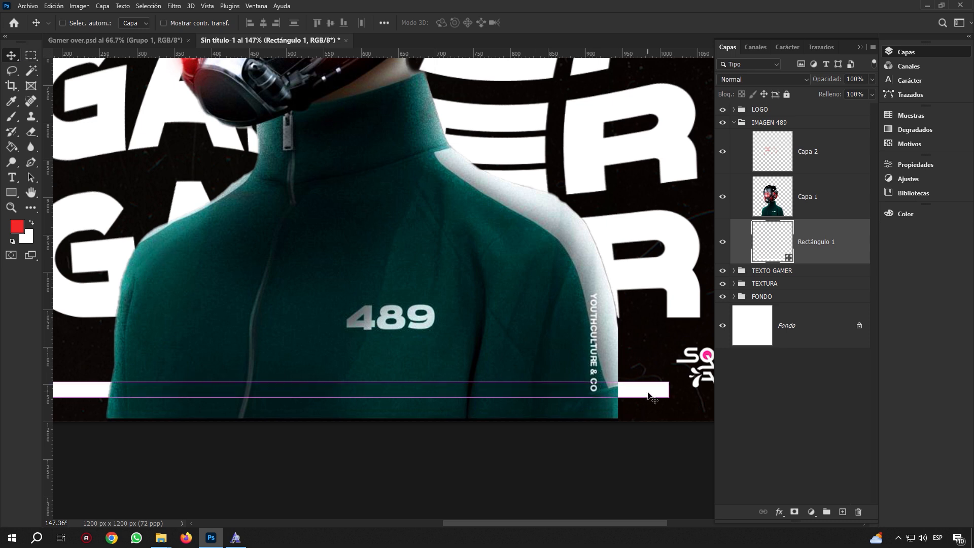
pyautogui.hscroll(-3, 334, 353)
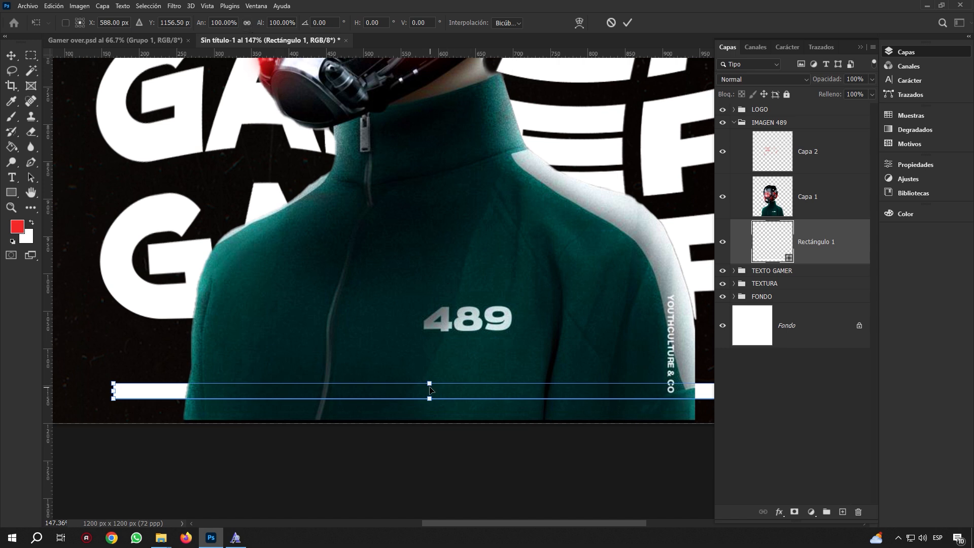
pyautogui.moveTo(429, 383); pyautogui.dragTo(429, 389)
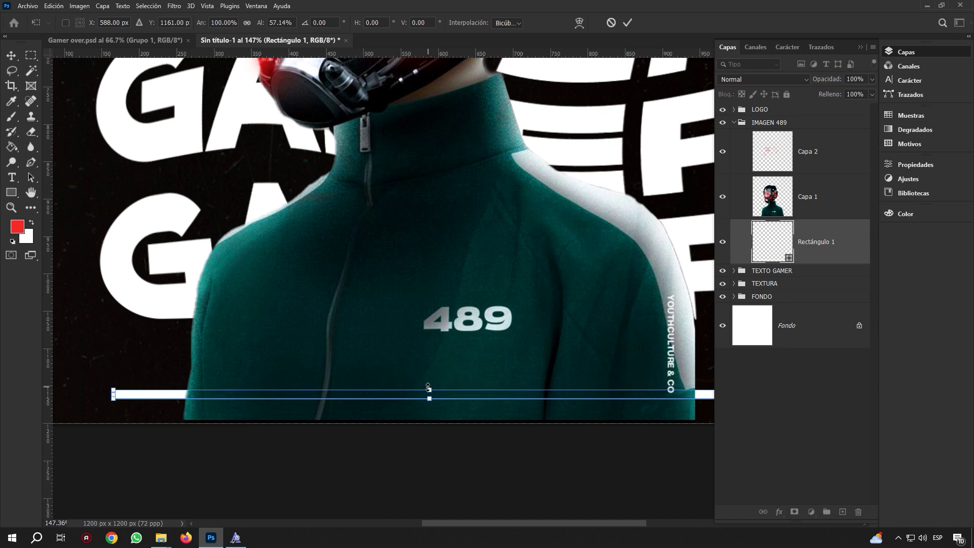
pyautogui.moveTo(113, 394); pyautogui.dragTo(124, 394)
pyautogui.click(628, 23)
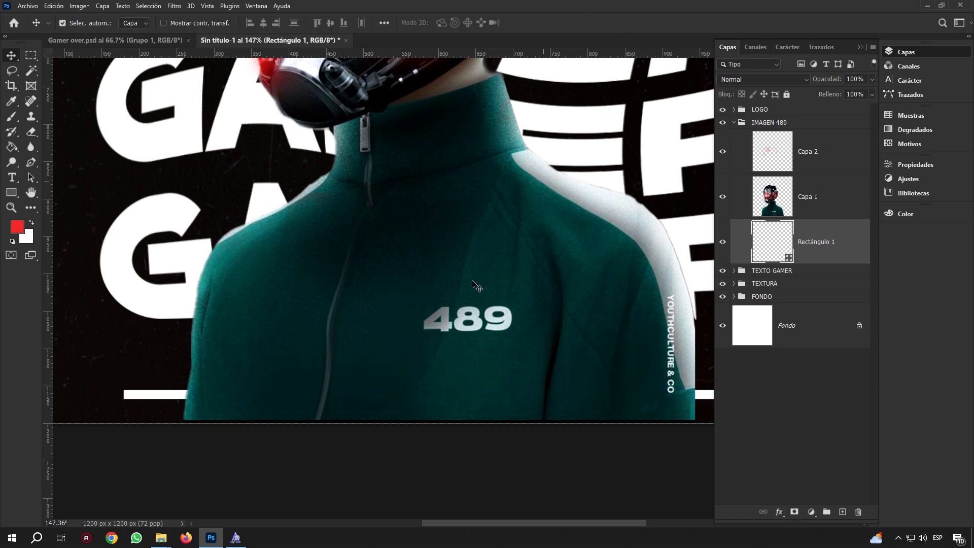
# Centre the figure layer on the canvas and fit the poster in the window
pyautogui.hotkey('ctrl', 'a')
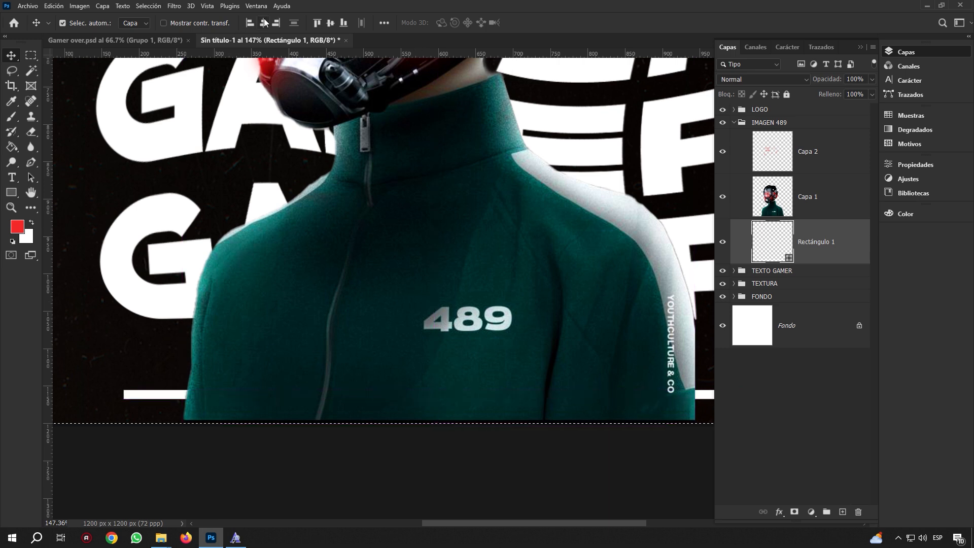
pyautogui.click(264, 23)
pyautogui.hotkey('ctrl', 'd')
pyautogui.press('z')
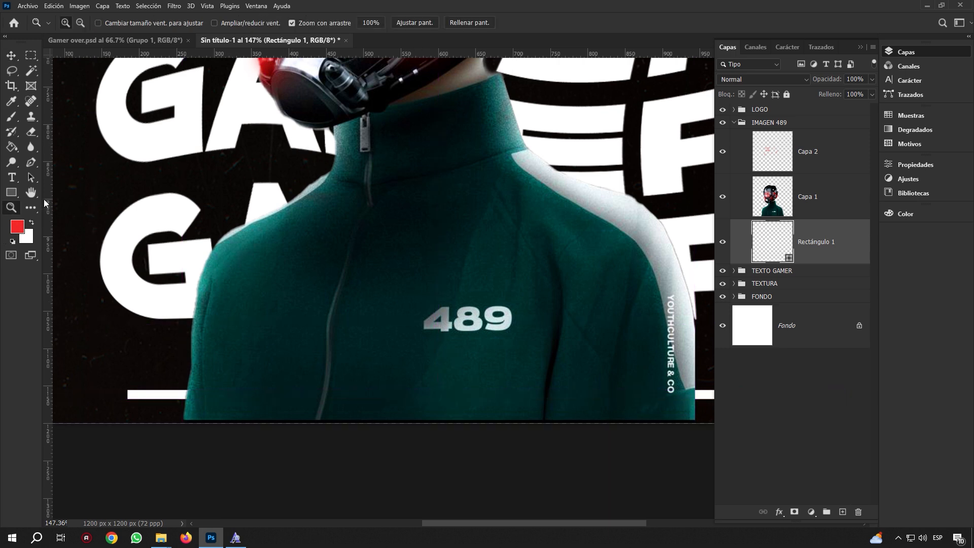
pyautogui.click(420, 22)
# Compare the poster against the Gamer over.psd reference, then return to Sin título-1
pyautogui.scroll(-2, 534, 325)
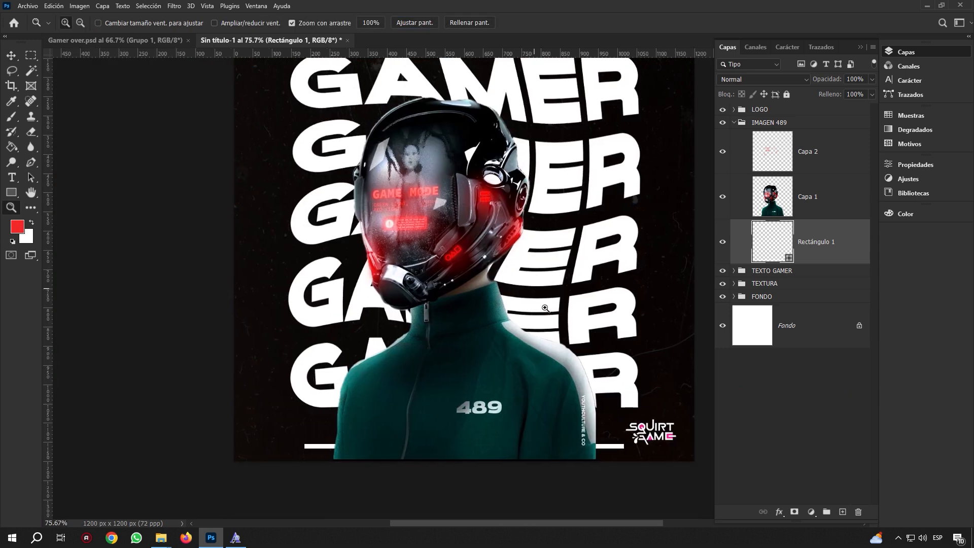
pyautogui.scroll(2, 577, 319)
pyautogui.scroll(-1, 578, 318)
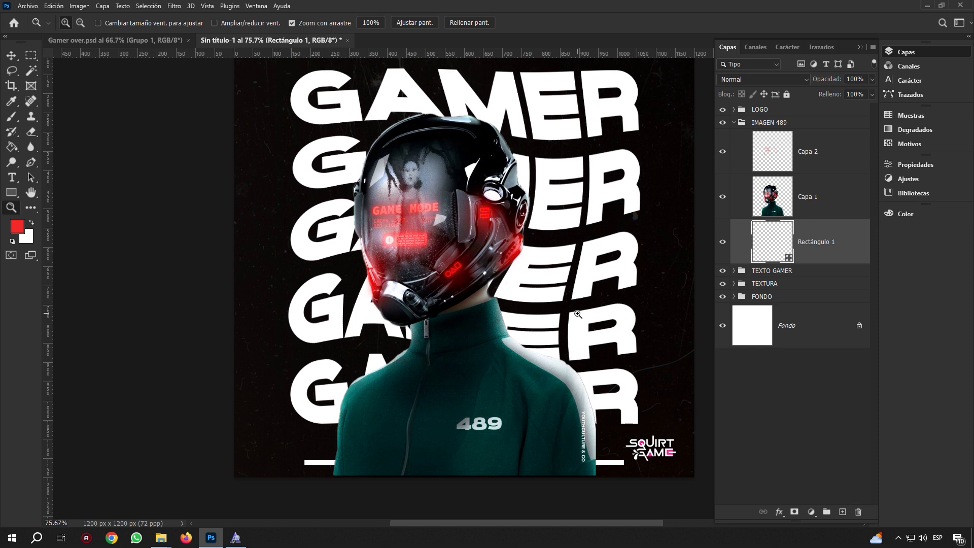
pyautogui.scroll(1, 577, 314)
pyautogui.scroll(-1, 577, 315)
pyautogui.scroll(2, 576, 313)
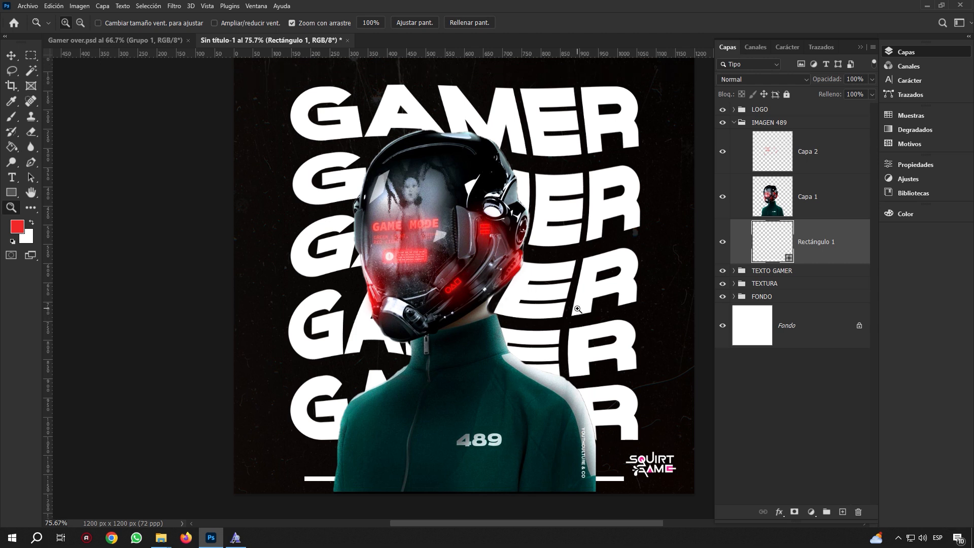
pyautogui.scroll(-2, 578, 309)
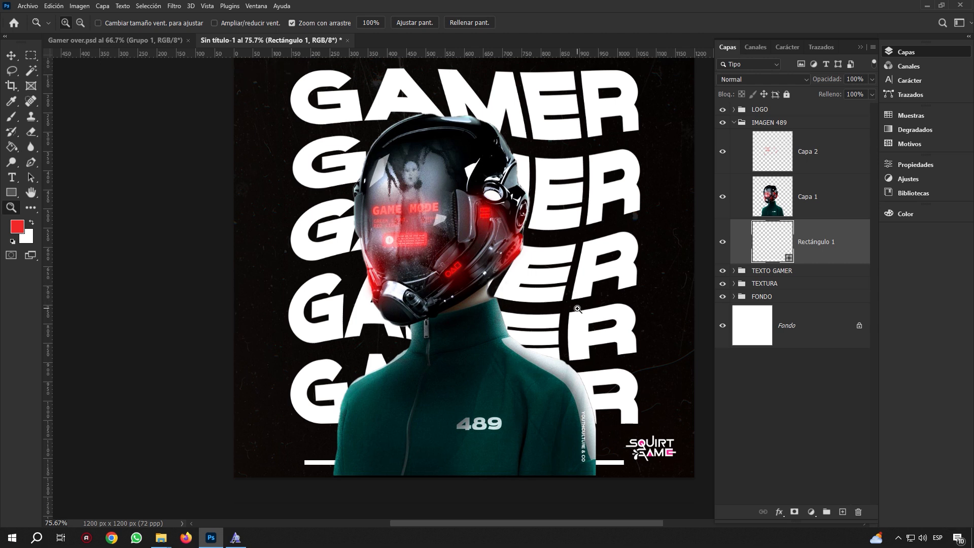
pyautogui.click(152, 41)
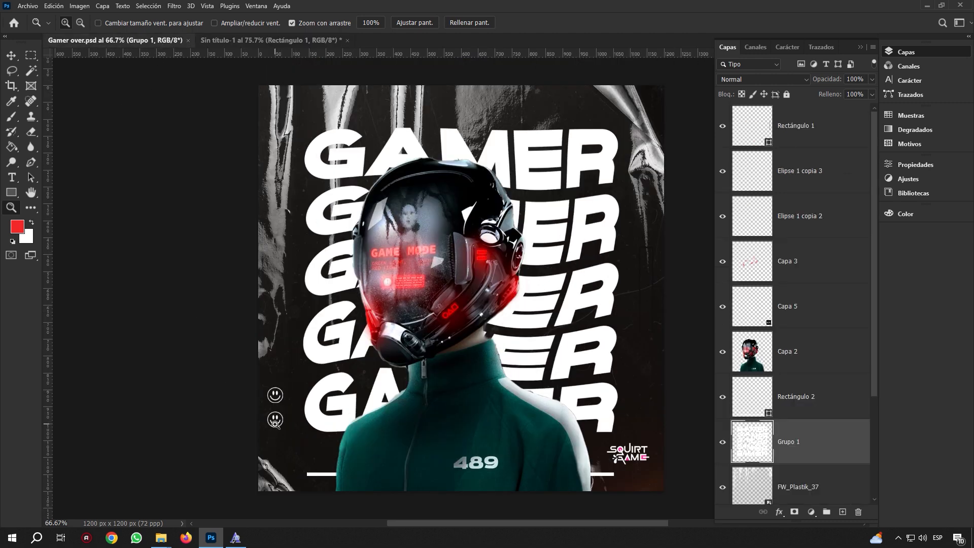
pyautogui.click(247, 41)
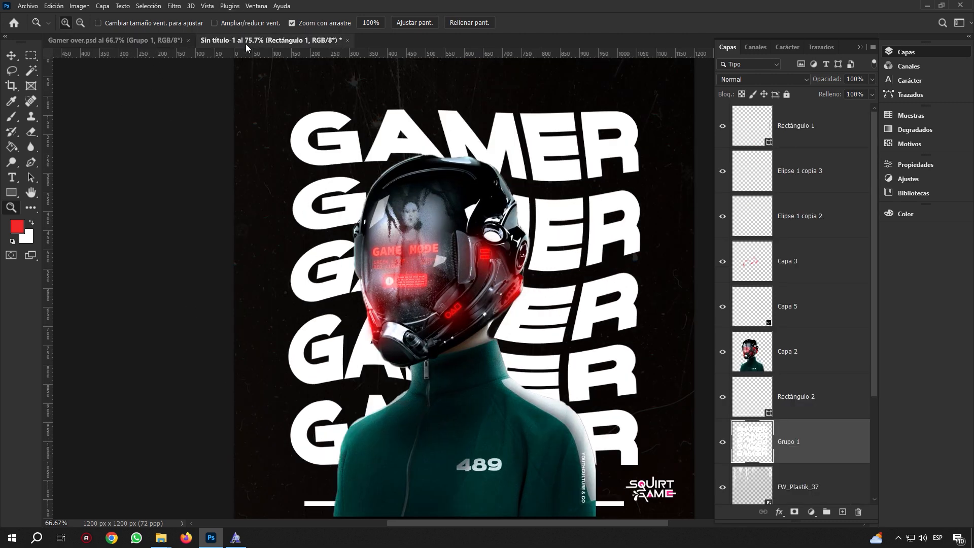
# Place the iconos file embedded, shrunk and positioned at the poster's lower left
pyautogui.click(28, 6)
pyautogui.click(105, 198)
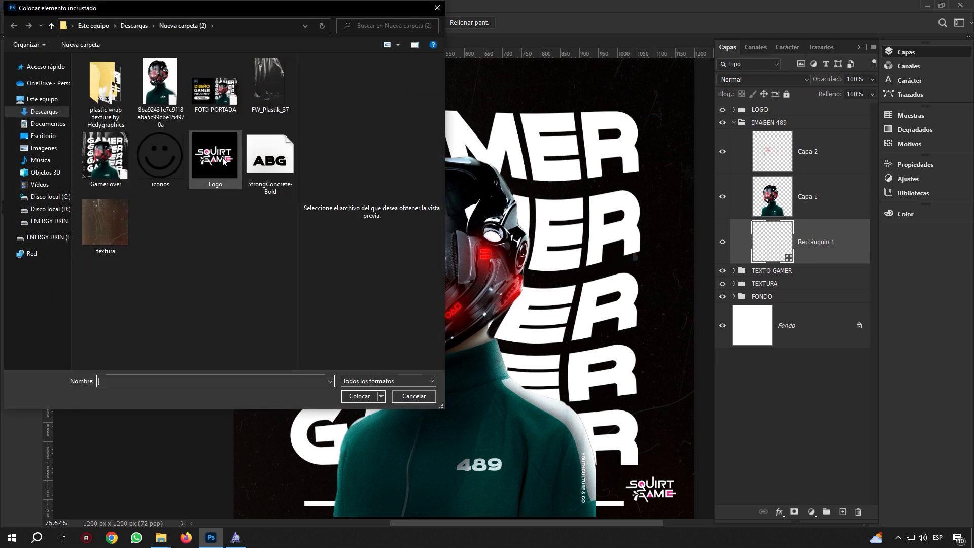
pyautogui.click(164, 157)
pyautogui.click(373, 393)
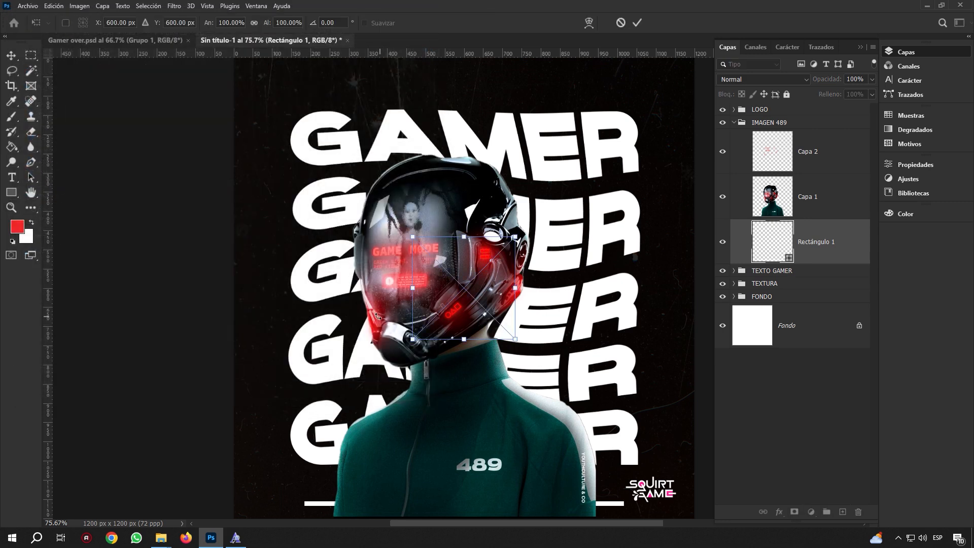
pyautogui.moveTo(462, 271); pyautogui.dragTo(296, 370)
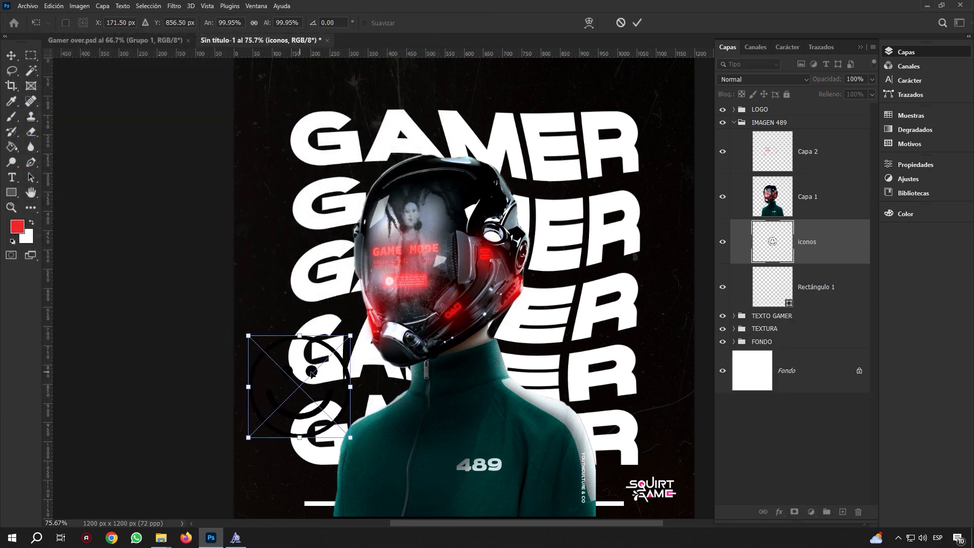
pyautogui.moveTo(350, 329); pyautogui.dragTo(287, 398)
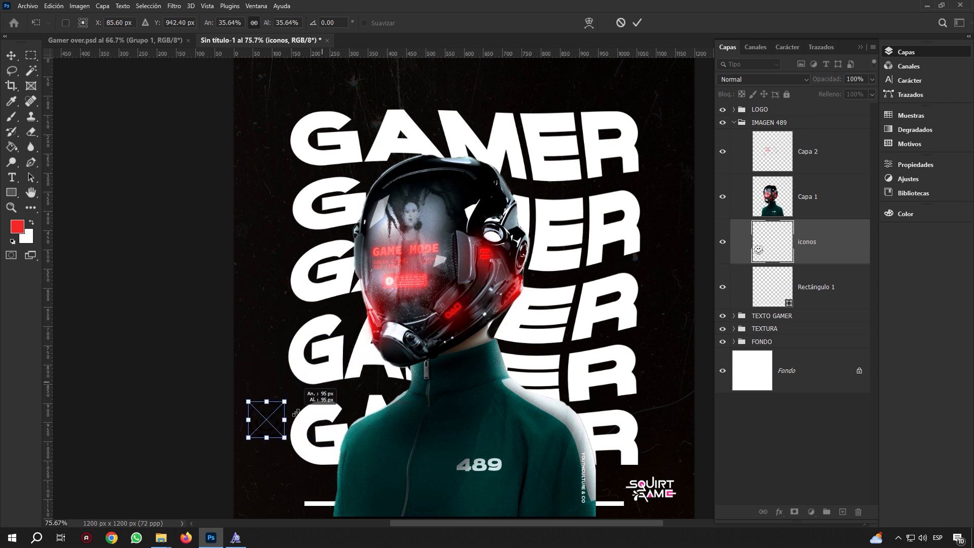
pyautogui.click(637, 22)
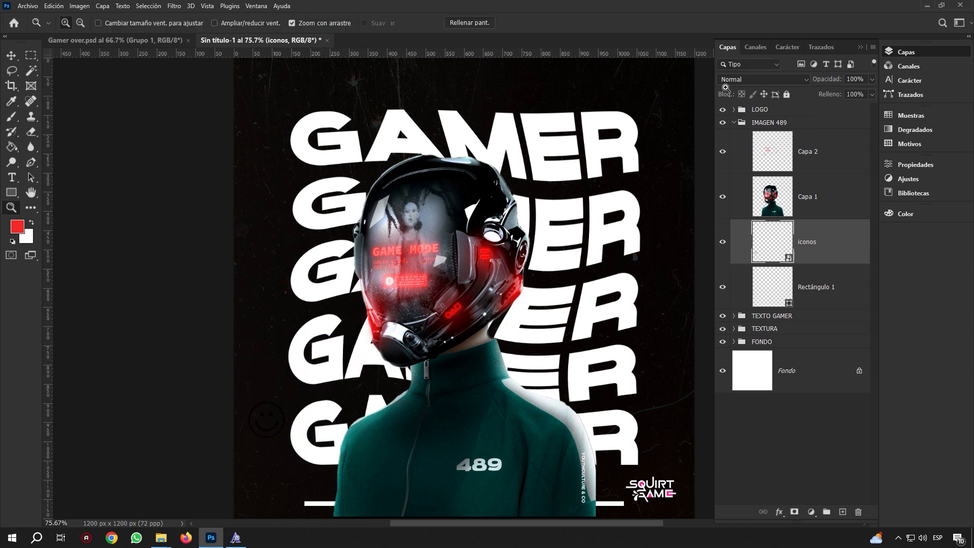
# Give the iconos layer a white Color Overlay style
pyautogui.doubleClick(853, 250)
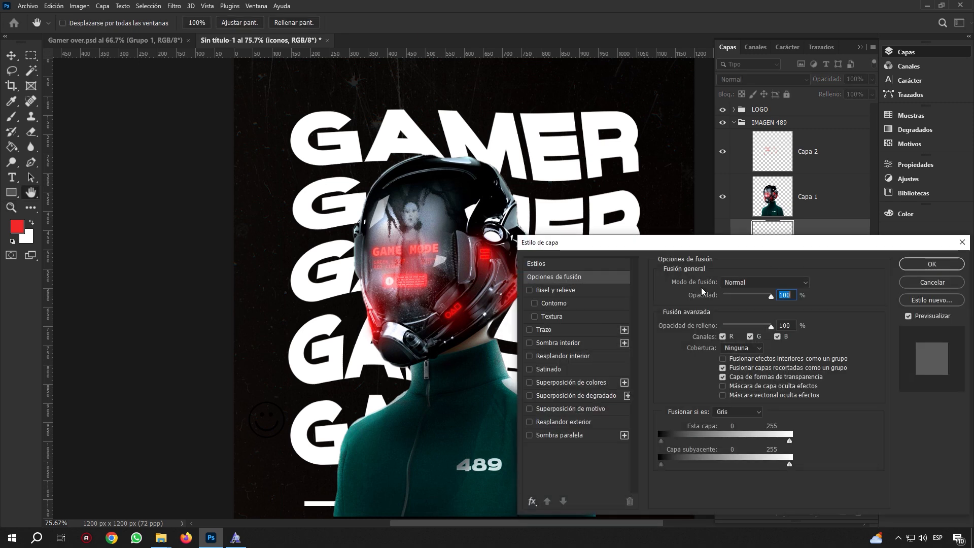
pyautogui.click(614, 383)
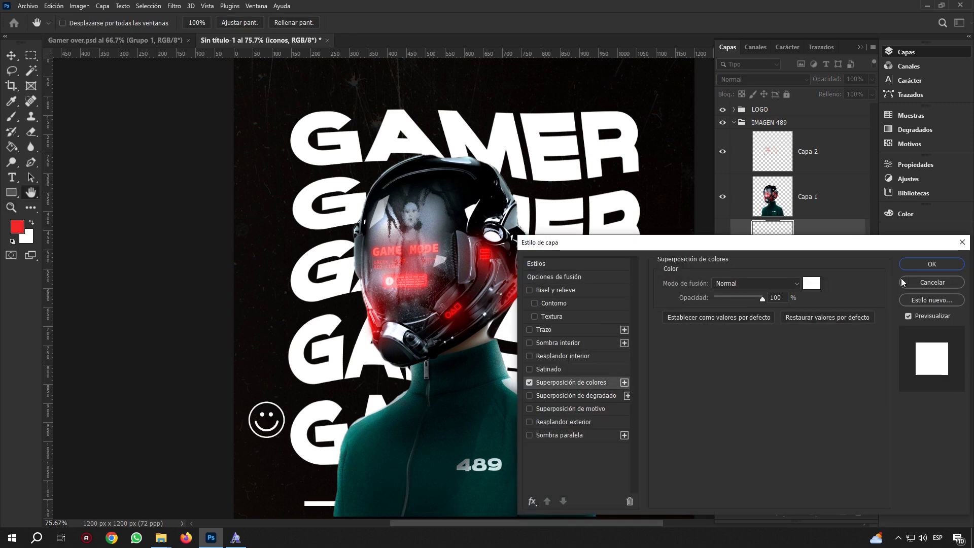
pyautogui.click(949, 263)
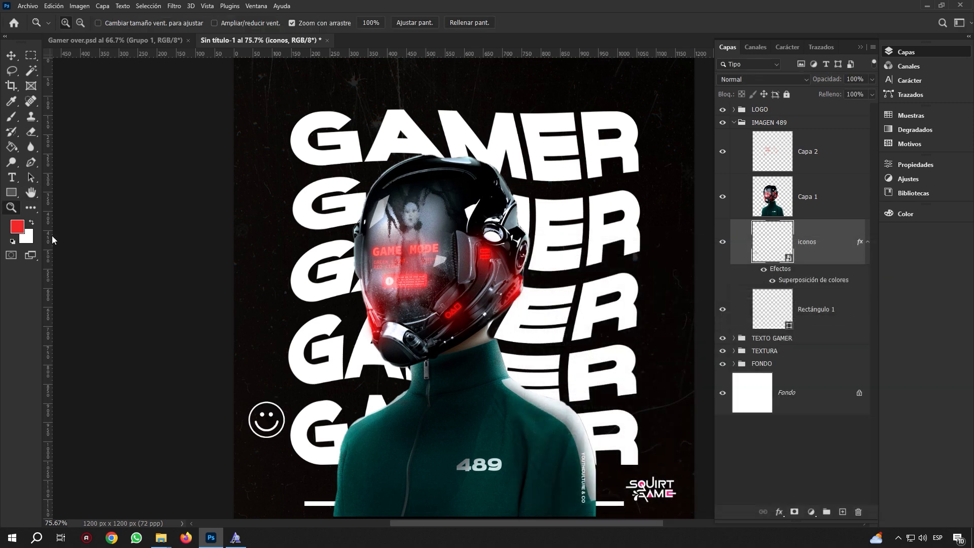
pyautogui.moveTo(260, 295)
pyautogui.mouseDown()
pyautogui.moveTo(239, 281)
pyautogui.moveTo(246, 287)
pyautogui.mouseUp()
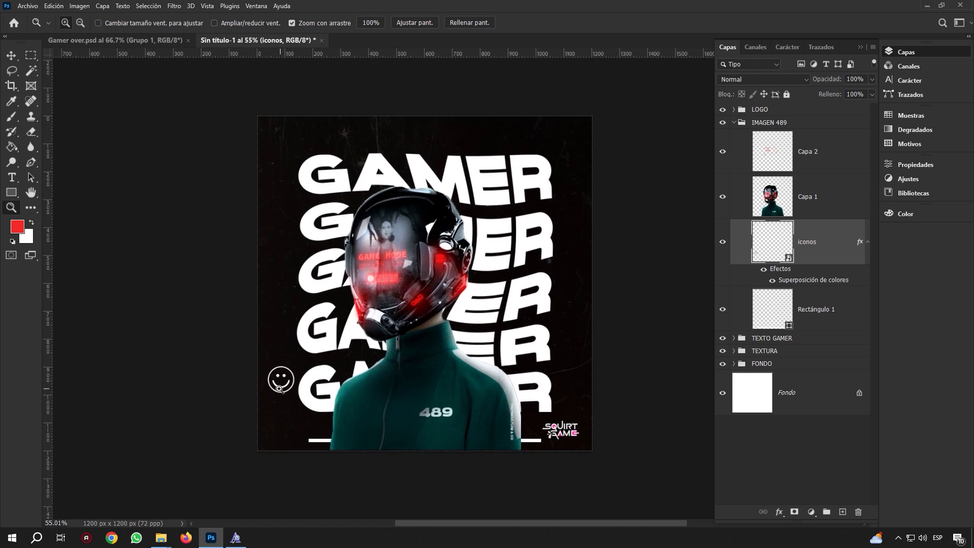
# Scale the smiley icon down to about 70 px (19.5%), then zoom in closely on it
pyautogui.moveTo(279, 388); pyautogui.dragTo(288, 359)
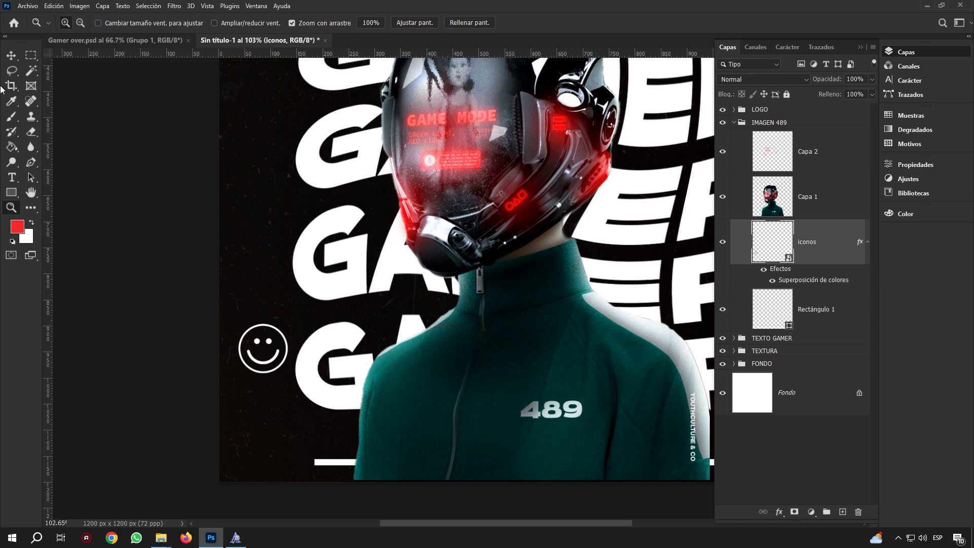
pyautogui.click(11, 56)
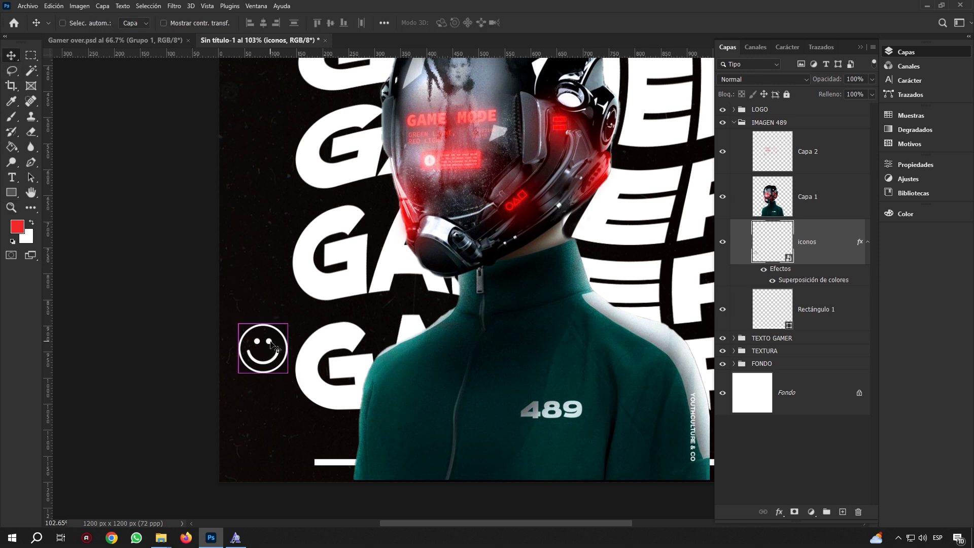
pyautogui.hotkey('ctrl', 't')
pyautogui.moveTo(287, 324); pyautogui.dragTo(279, 399)
pyautogui.click(636, 23)
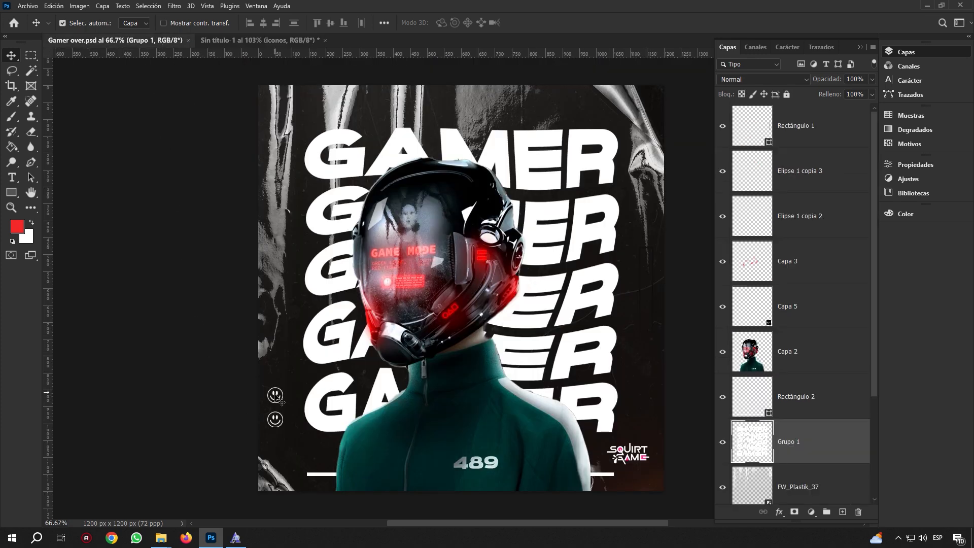
pyautogui.click(264, 40)
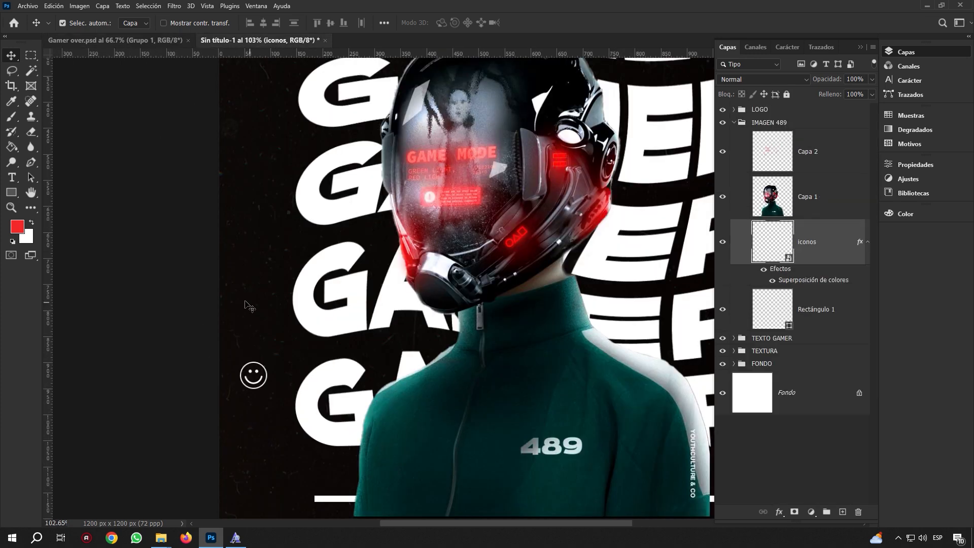
pyautogui.click(11, 207)
pyautogui.moveTo(254, 375); pyautogui.dragTo(304, 383)
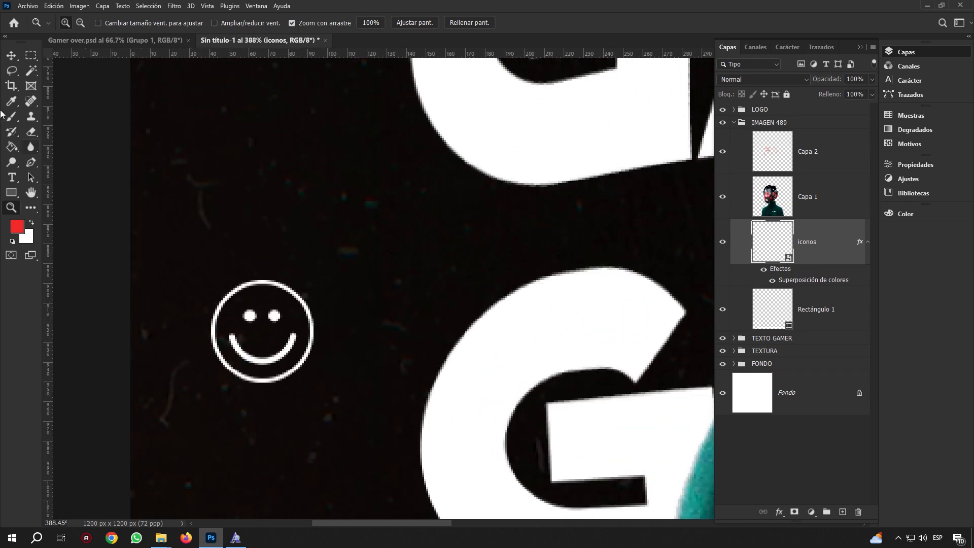
# Rasterize the iconos layer and set the standard eraser to a much smaller size
pyautogui.click(12, 57)
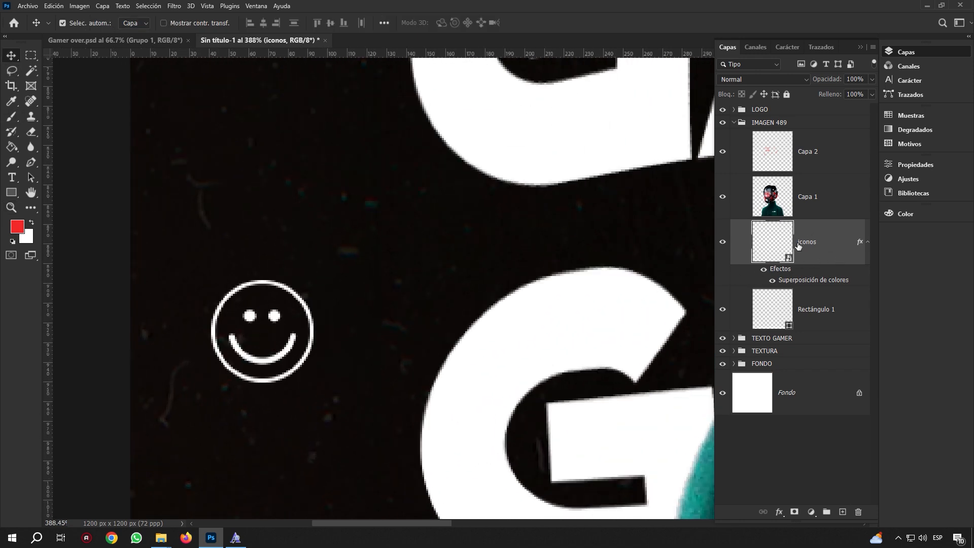
pyautogui.rightClick(819, 245)
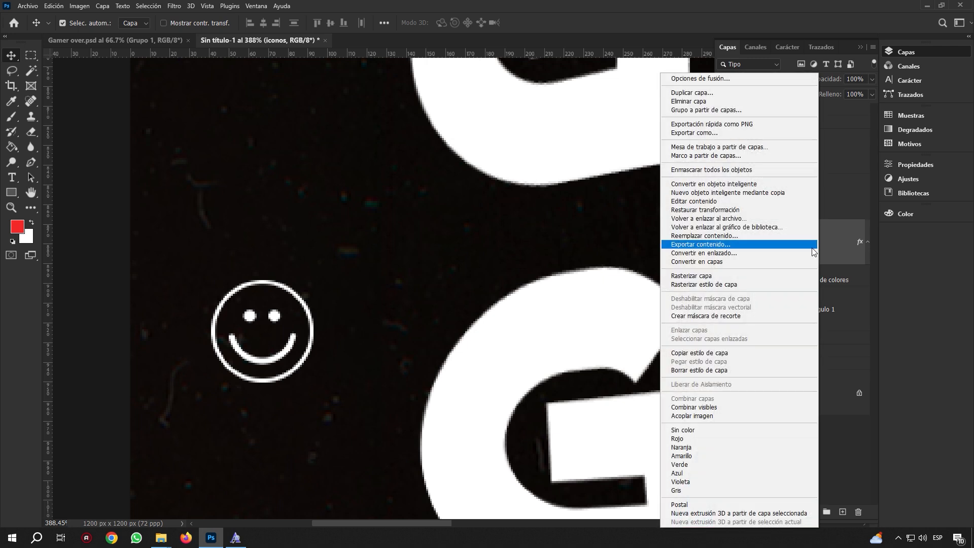
pyautogui.click(744, 275)
pyautogui.click(28, 133)
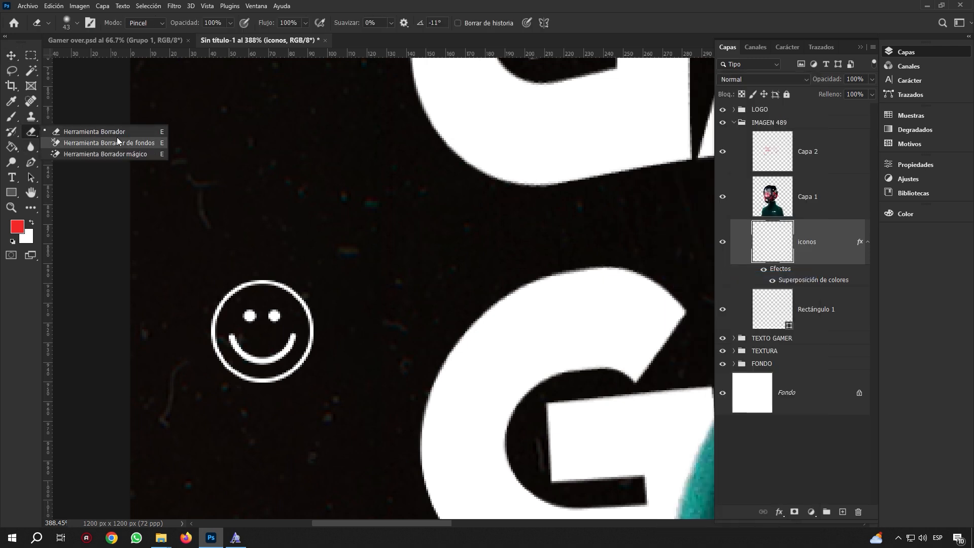
pyautogui.click(86, 131)
pyautogui.moveTo(270, 311)
pyautogui.mouseDown()
pyautogui.moveTo(235, 309)
pyautogui.moveTo(247, 323)
pyautogui.moveTo(251, 308)
pyautogui.moveTo(276, 315)
pyautogui.mouseUp()
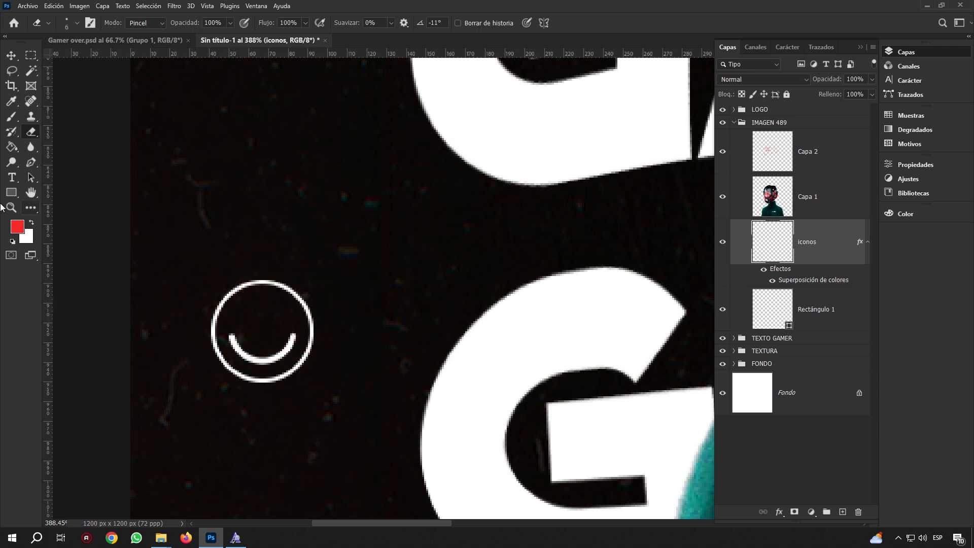
# Draw a small white-filled oval eye with no outline inside the smiley
pyautogui.click(11, 191)
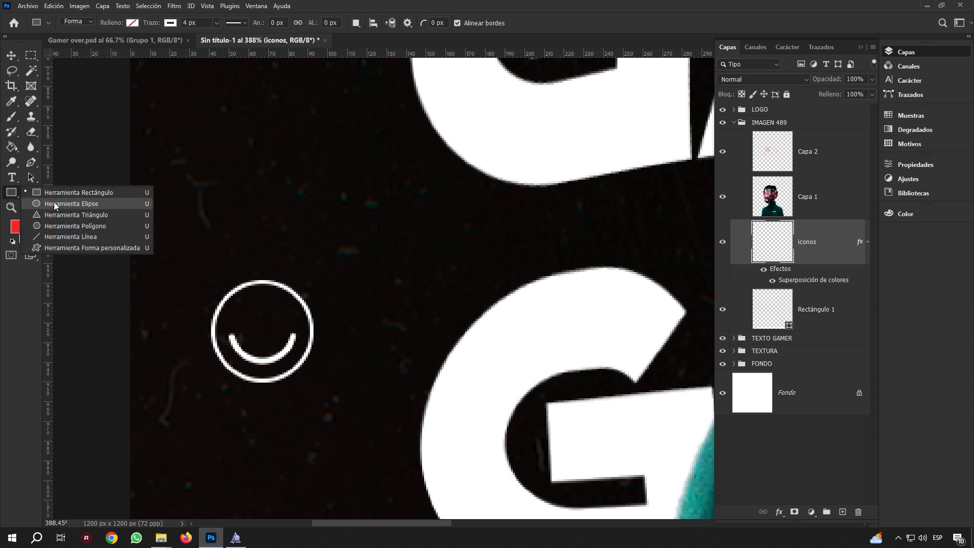
pyautogui.click(54, 203)
pyautogui.moveTo(245, 305); pyautogui.dragTo(256, 329)
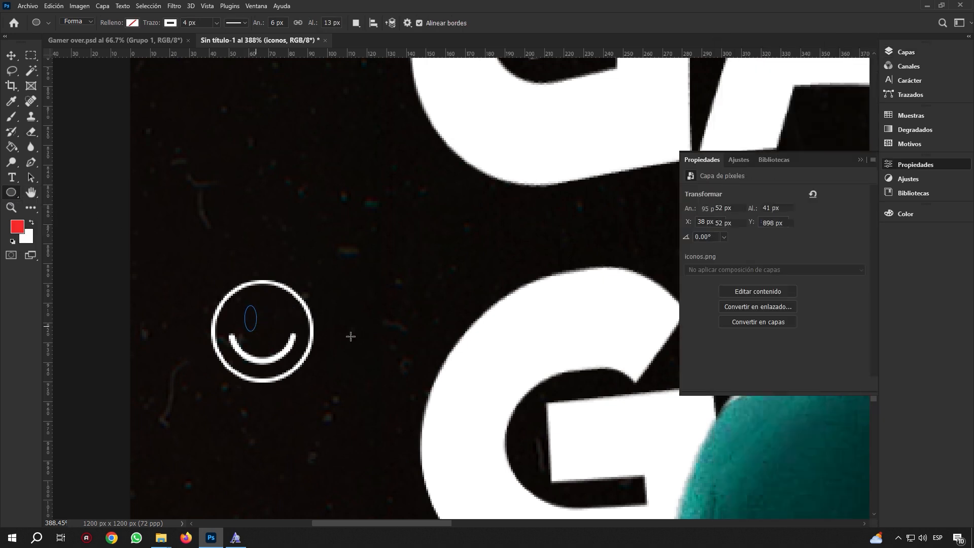
pyautogui.click(171, 23)
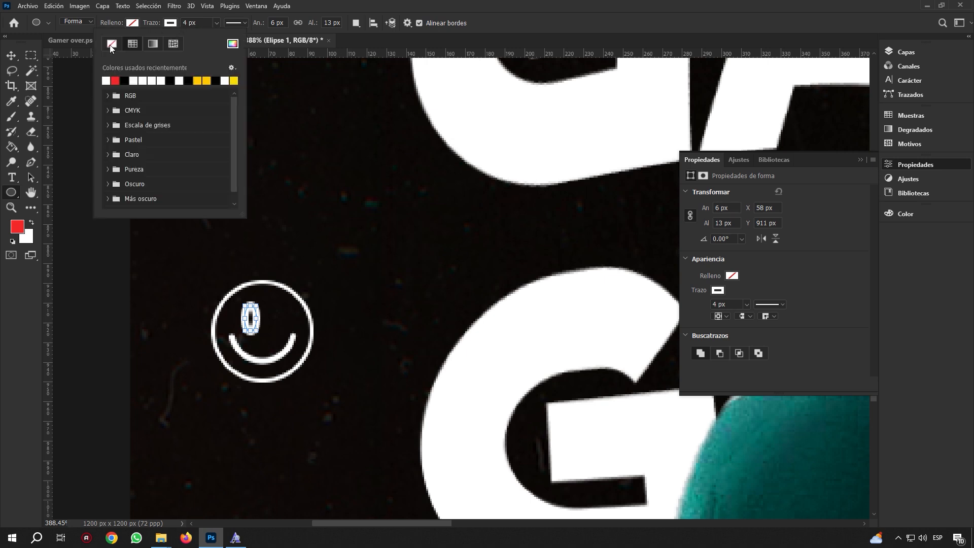
pyautogui.click(111, 44)
pyautogui.click(71, 82)
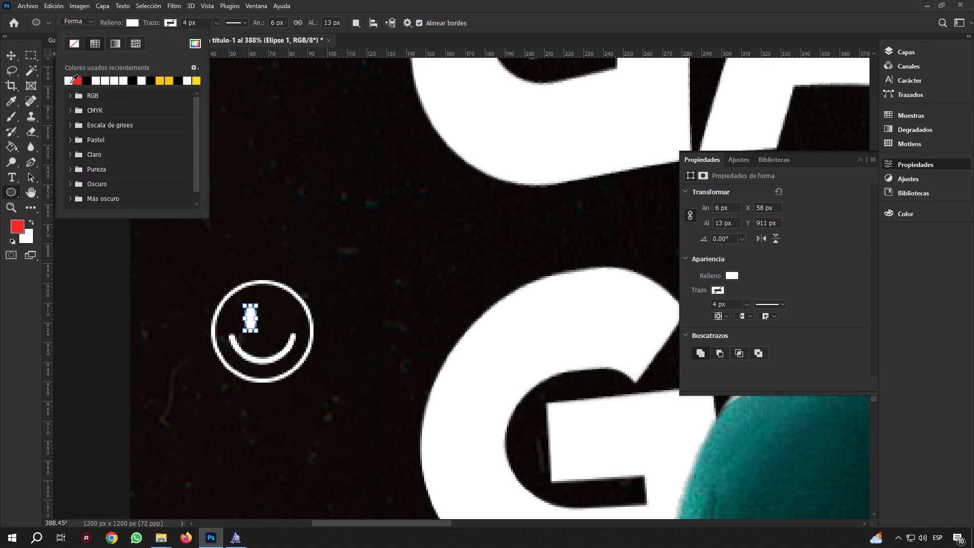
# Copy the eye to the right as a second eye and fit the poster in the window
pyautogui.click(11, 55)
pyautogui.moveTo(251, 320); pyautogui.dragTo(275, 320)
pyautogui.click(11, 207)
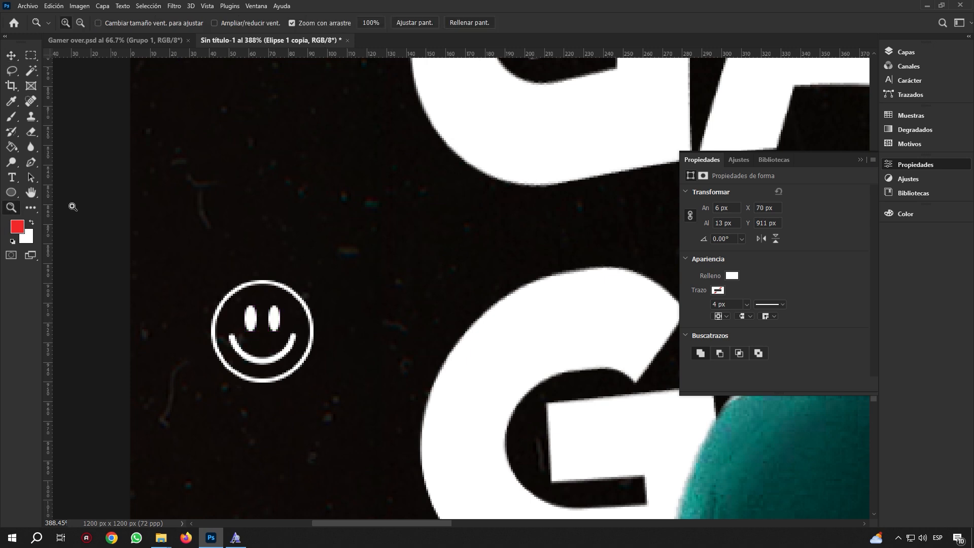
pyautogui.click(416, 23)
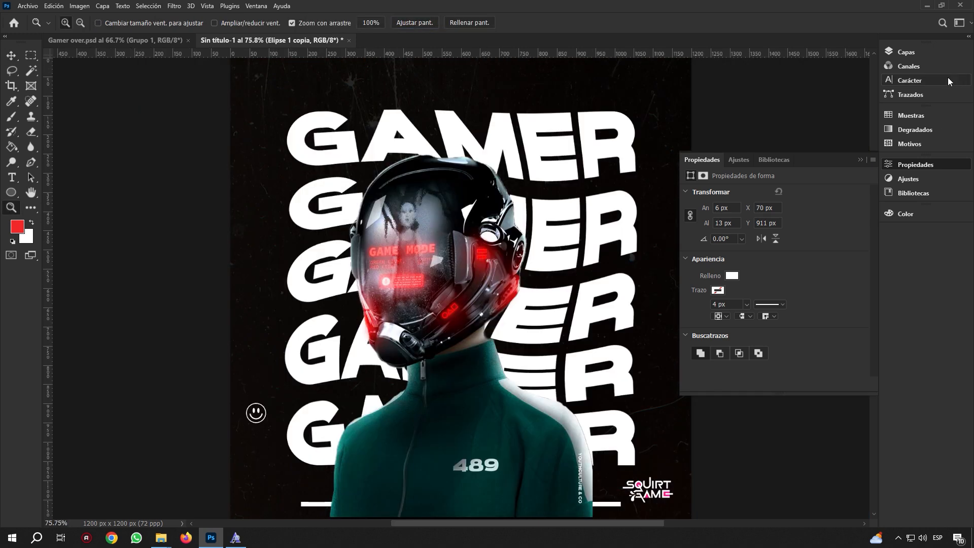
# Merge the iconos, Elipse 1 and Elipse 1 copia layers into one smiley layer
pyautogui.click(930, 55)
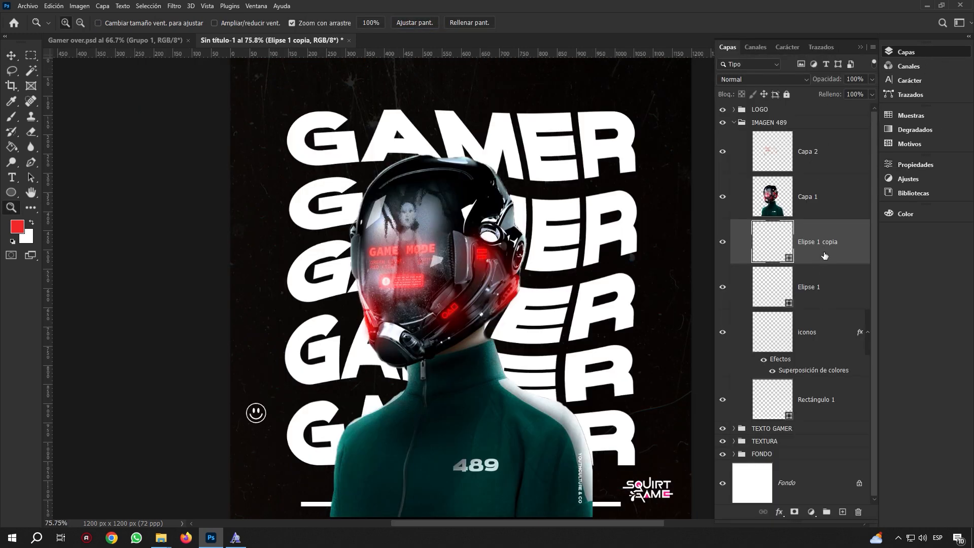
pyautogui.click(824, 290)
pyautogui.click(814, 337)
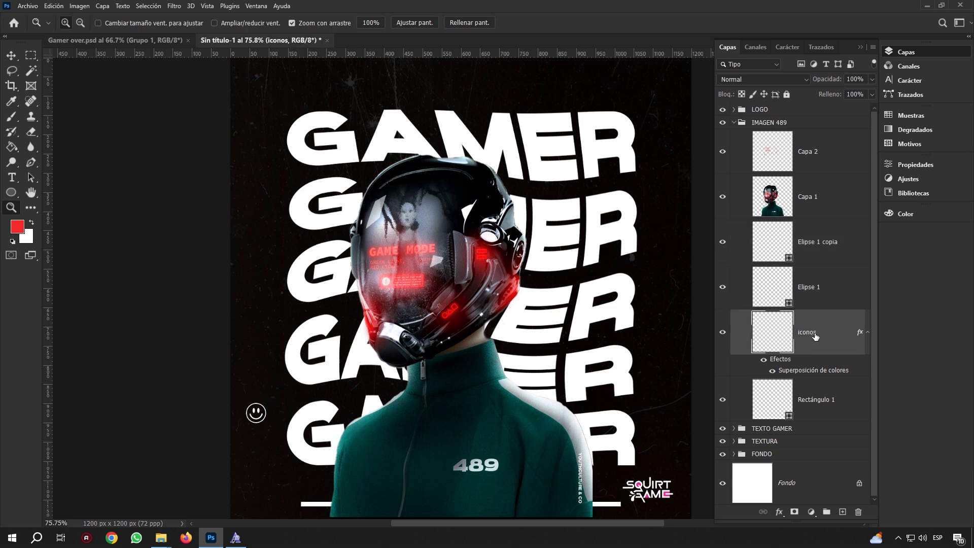
pyautogui.keyDown('shift'); pyautogui.click(832, 297); pyautogui.keyUp('shift')
pyautogui.keyDown('shift'); pyautogui.click(841, 247); pyautogui.keyUp('shift')
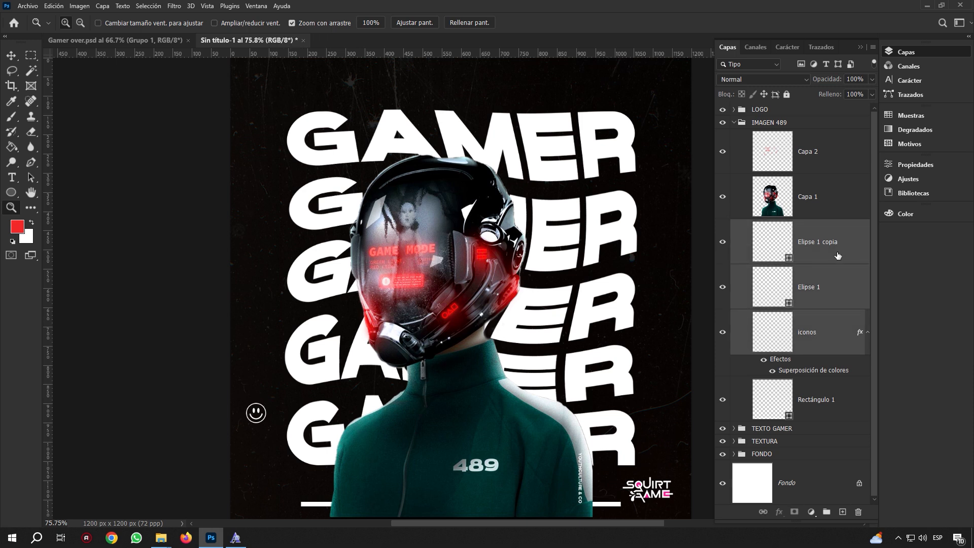
pyautogui.hotkey('ctrl', 'e')
pyautogui.click(722, 242)
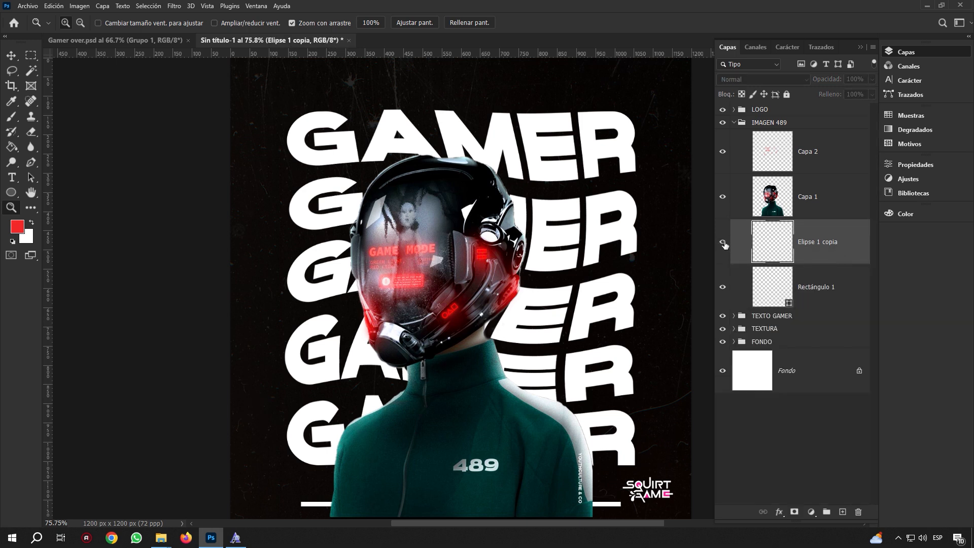
pyautogui.click(723, 243)
# Duplicate the smiley and move the copy about 73 px below the first one
pyautogui.click(11, 55)
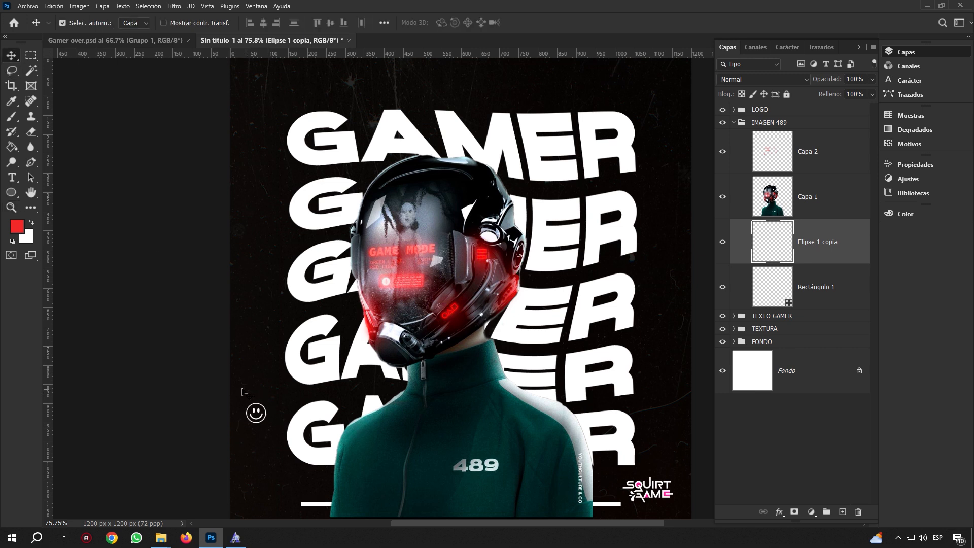
pyautogui.moveTo(258, 412); pyautogui.dragTo(269, 414)
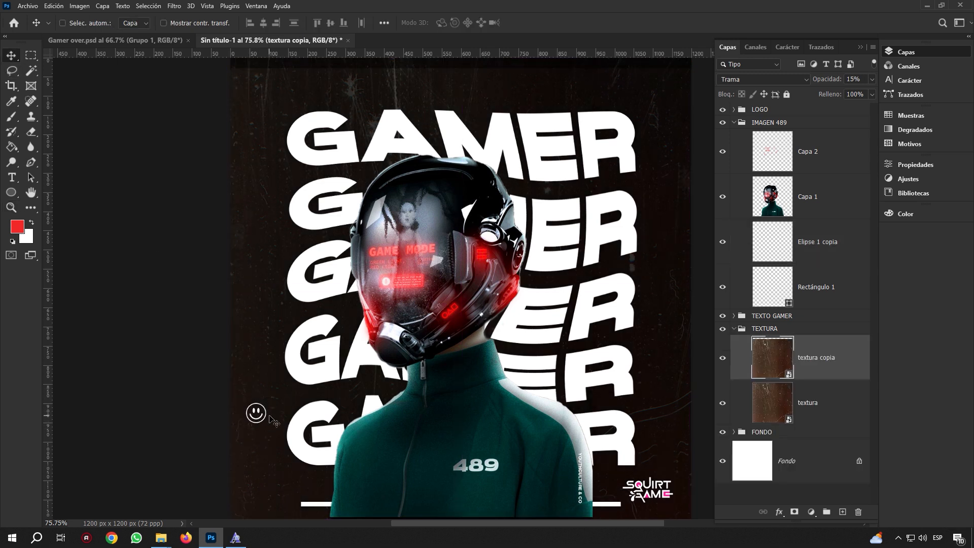
pyautogui.hotkey('ctrl', 'z')
pyautogui.hotkey('ctrl', 'j')
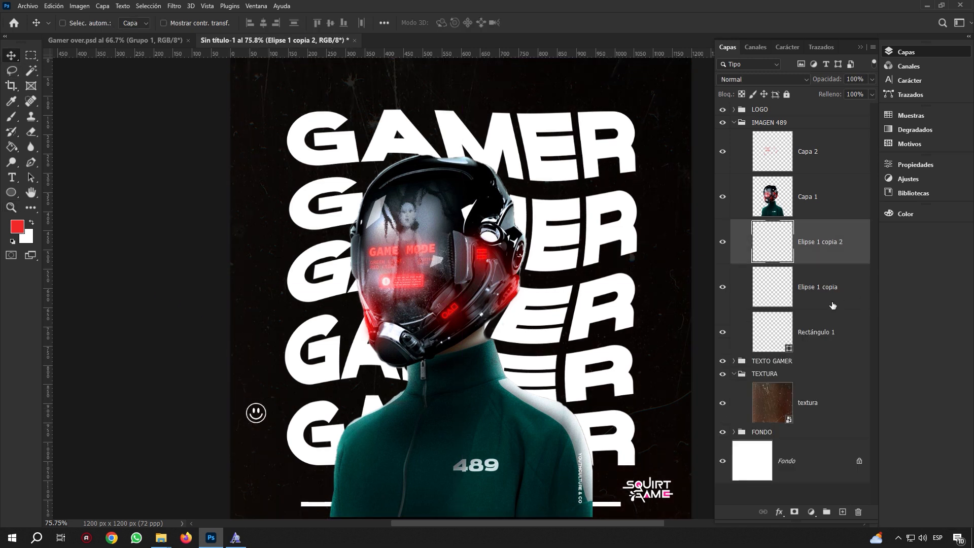
pyautogui.hotkey('ctrl', 't')
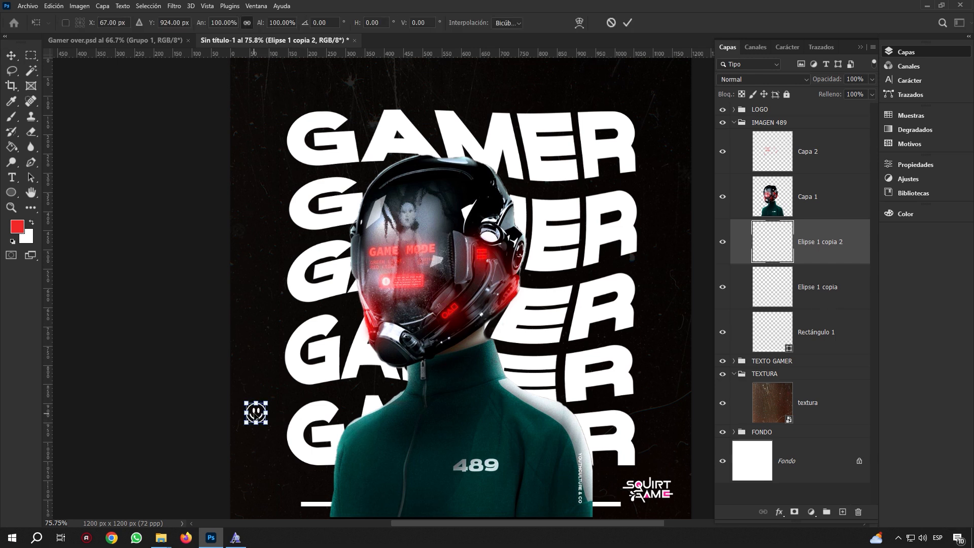
pyautogui.moveTo(256, 410); pyautogui.dragTo(254, 440)
pyautogui.click(627, 22)
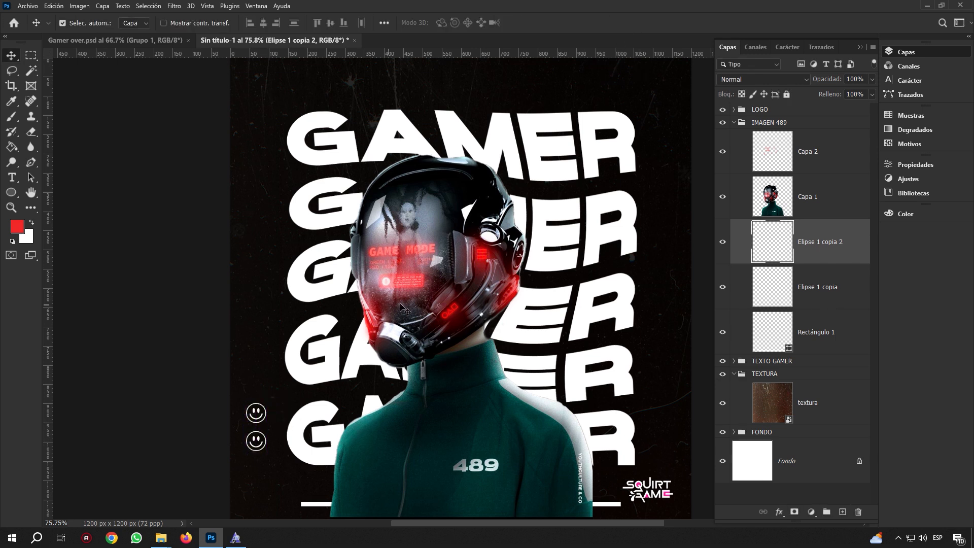
pyautogui.click(11, 207)
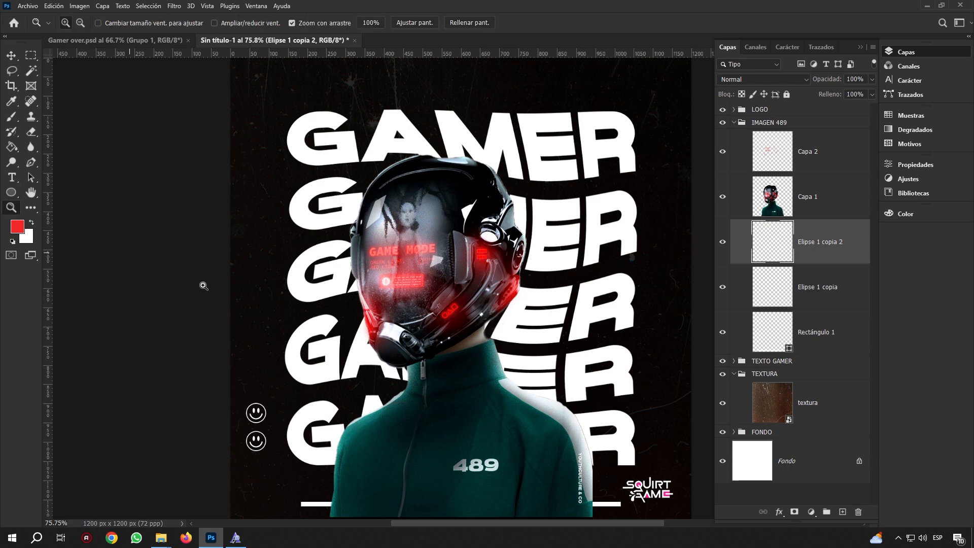
pyautogui.moveTo(311, 349); pyautogui.dragTo(355, 346)
# Place the FW_Plastik_37 plastic wrap image into the poster as an embedded element
pyautogui.click(29, 6)
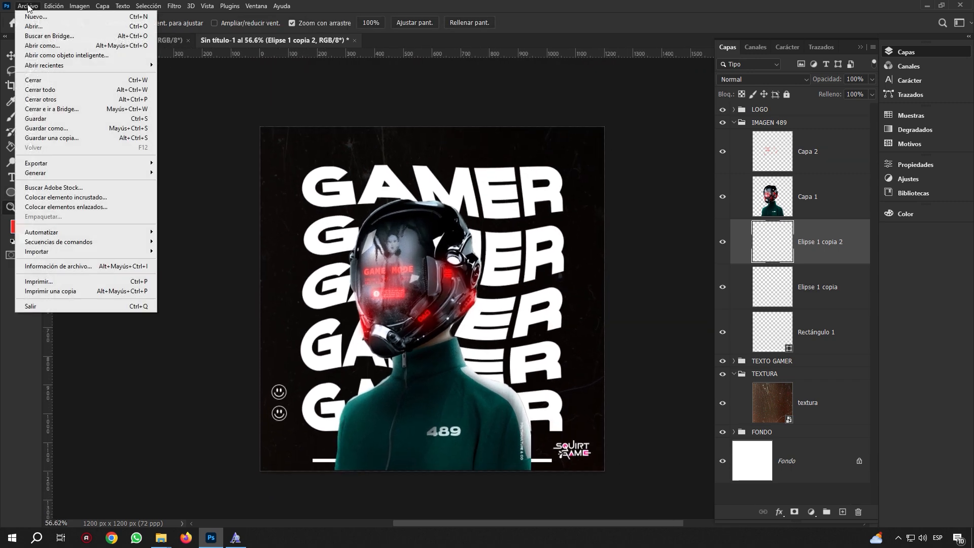
pyautogui.click(97, 196)
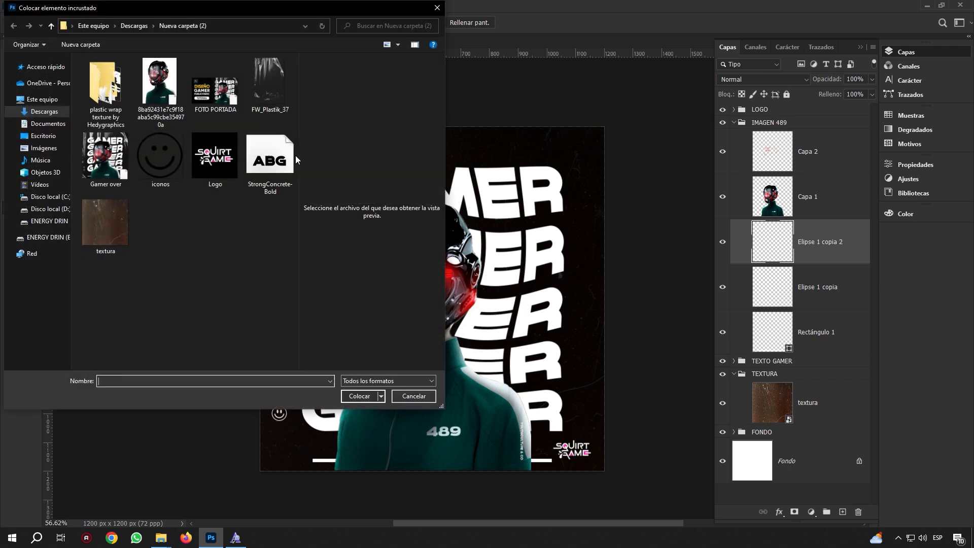
pyautogui.click(272, 88)
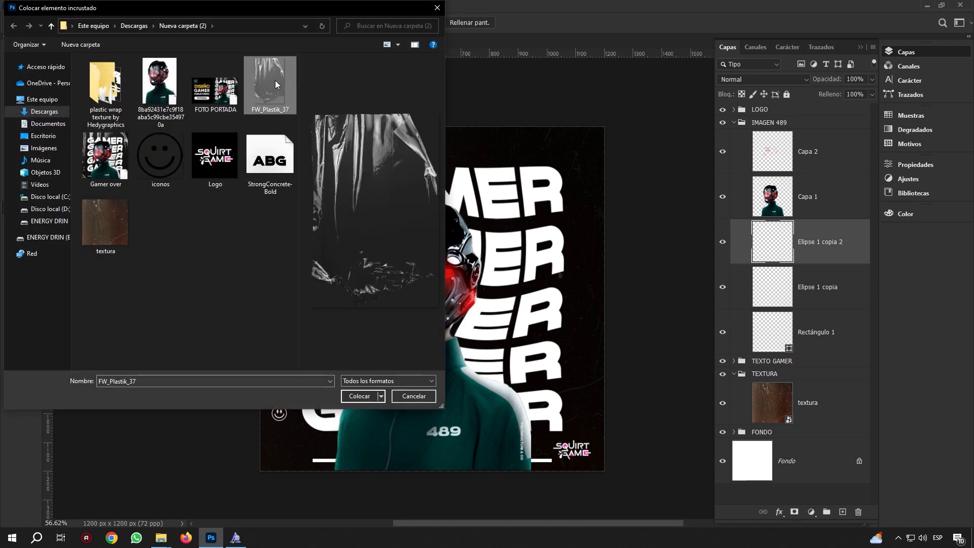
pyautogui.click(361, 395)
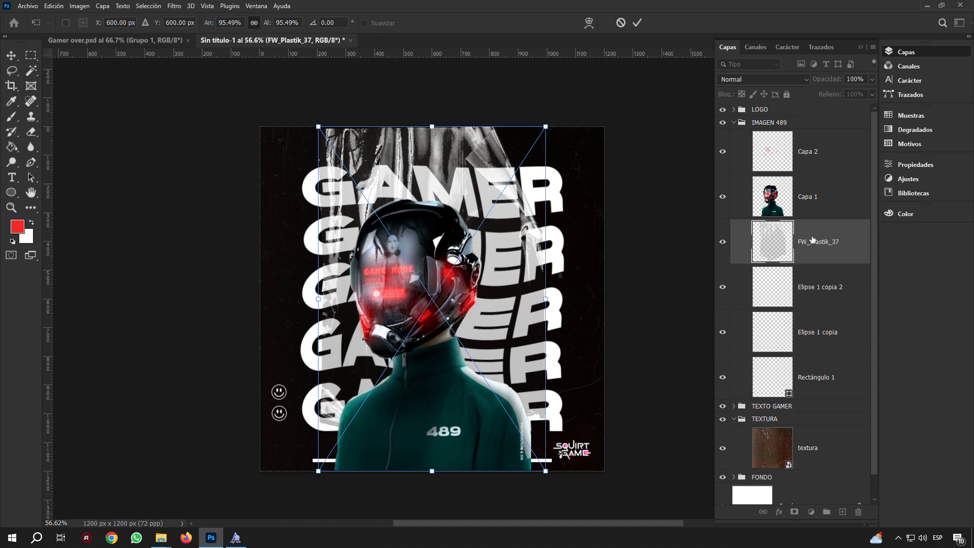
pyautogui.click(637, 23)
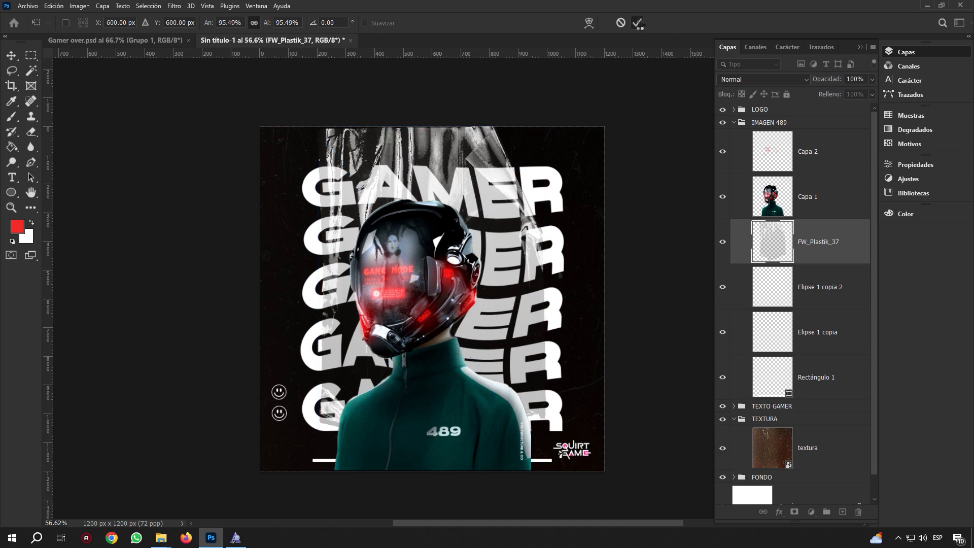
pyautogui.press('z')
pyautogui.click(155, 41)
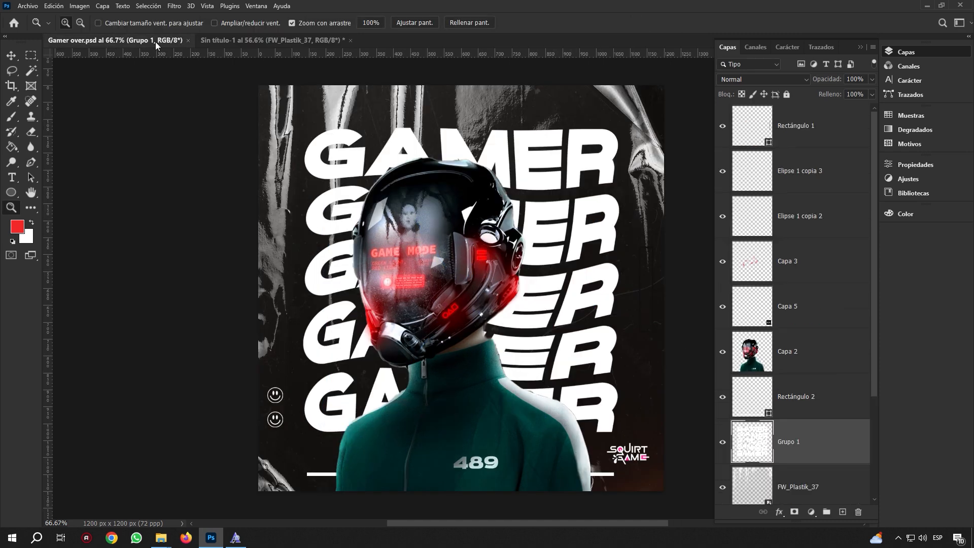
pyautogui.click(272, 43)
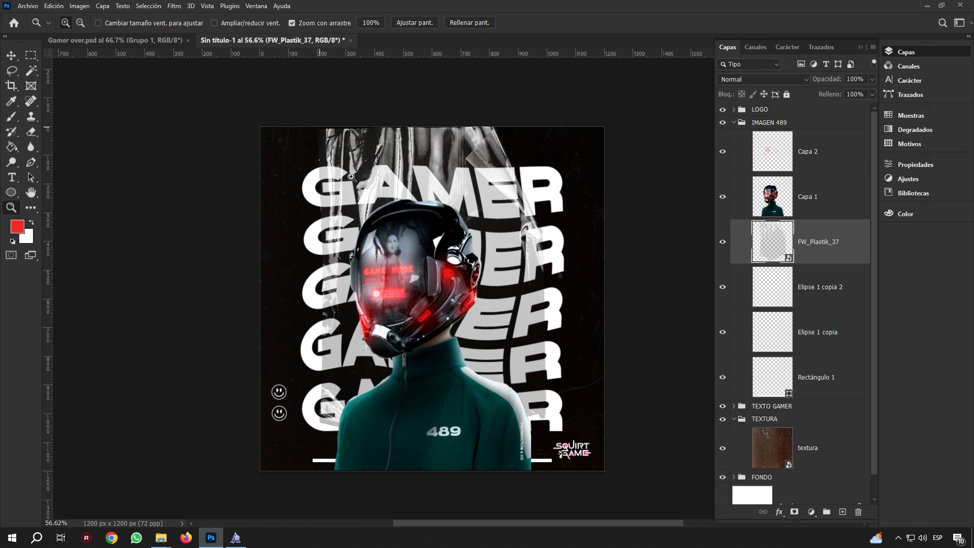
# Scale the plastic image to about 141% so it covers the whole 1200 px canvas
pyautogui.click(12, 55)
pyautogui.hotkey('ctrl', 't')
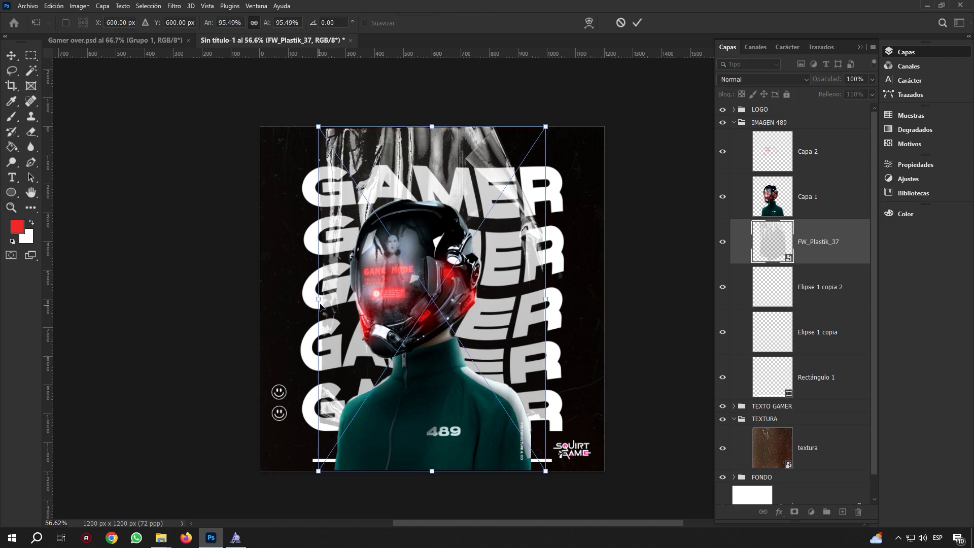
pyautogui.moveTo(550, 295); pyautogui.dragTo(606, 278)
pyautogui.click(635, 24)
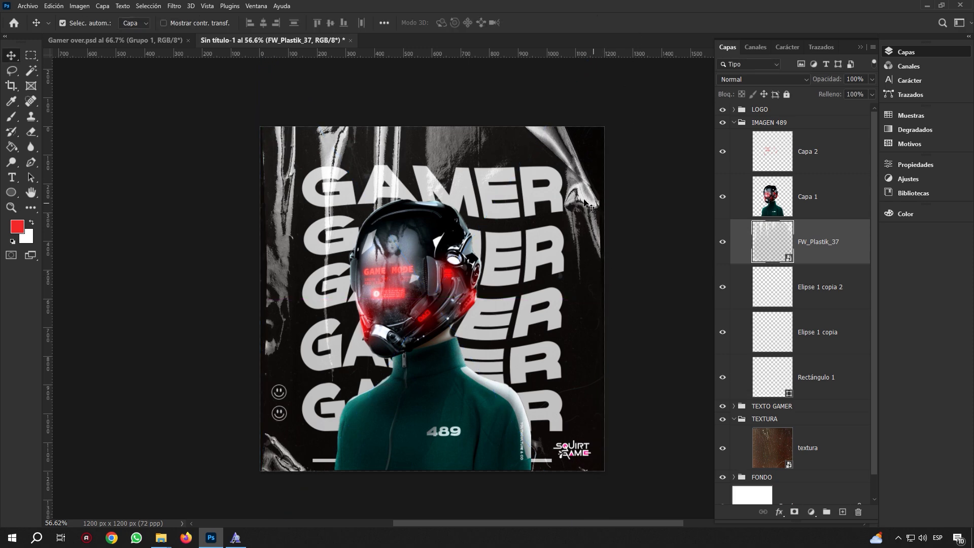
pyautogui.click(172, 41)
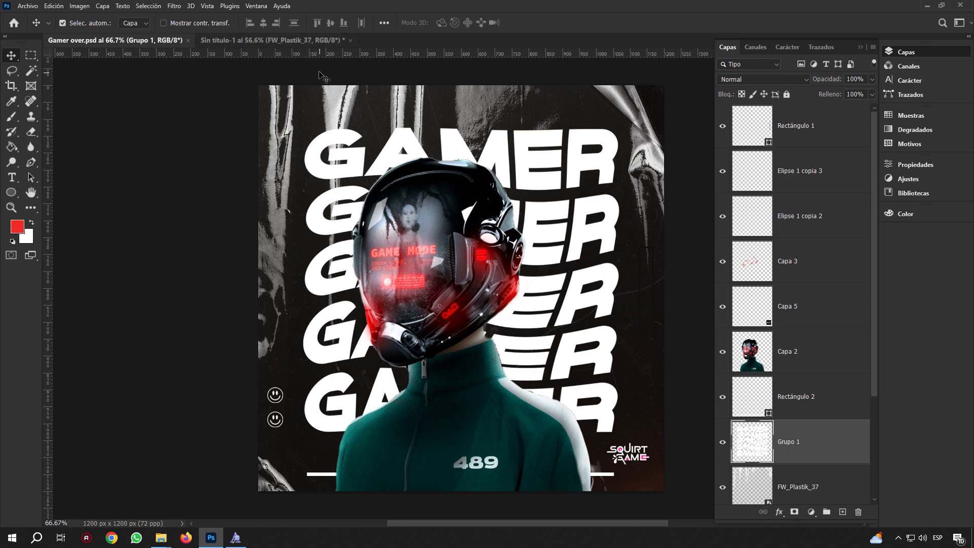
pyautogui.click(288, 42)
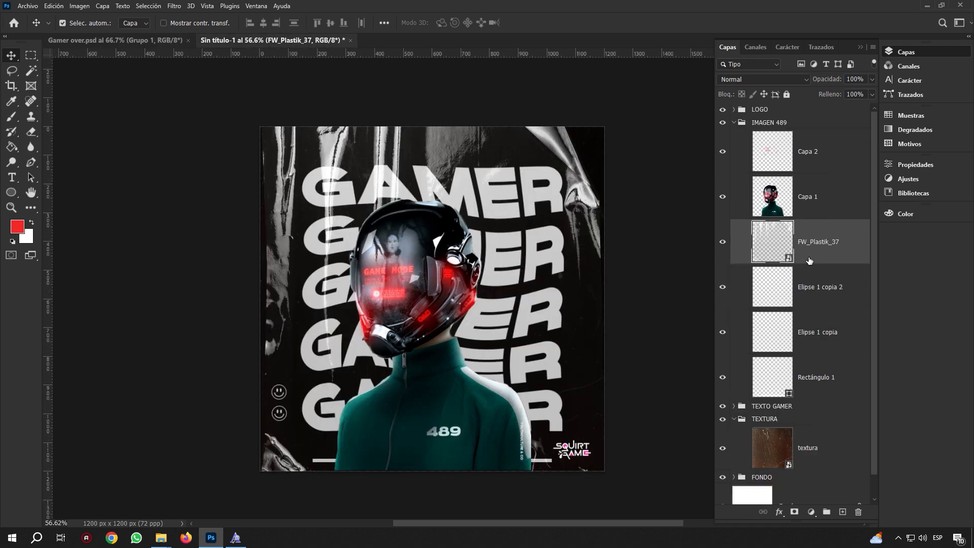
# Move the FW_Plastik_37 layer below the TEXTO GAMER group and check its effect
pyautogui.scroll(-1, 830, 257)
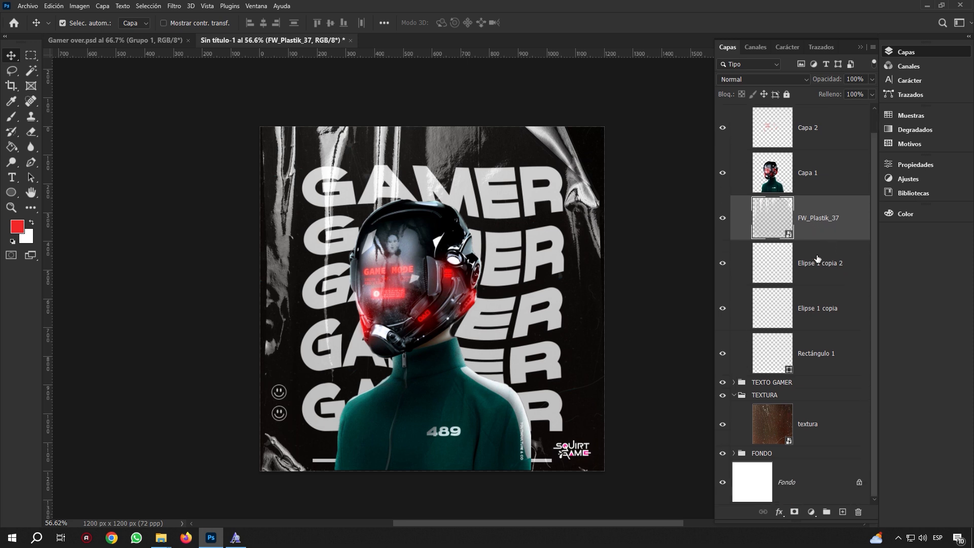
pyautogui.moveTo(808, 237); pyautogui.dragTo(801, 388)
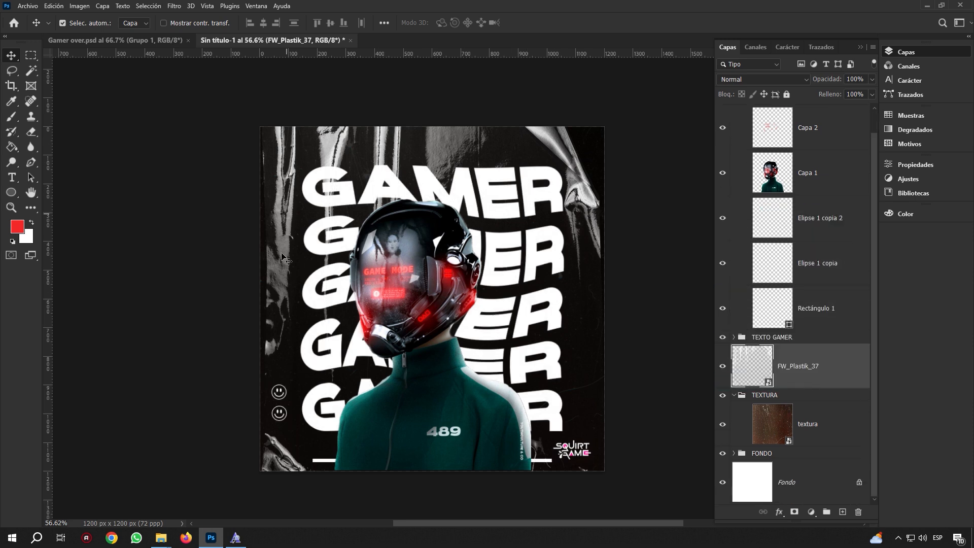
pyautogui.click(733, 337)
pyautogui.click(795, 372)
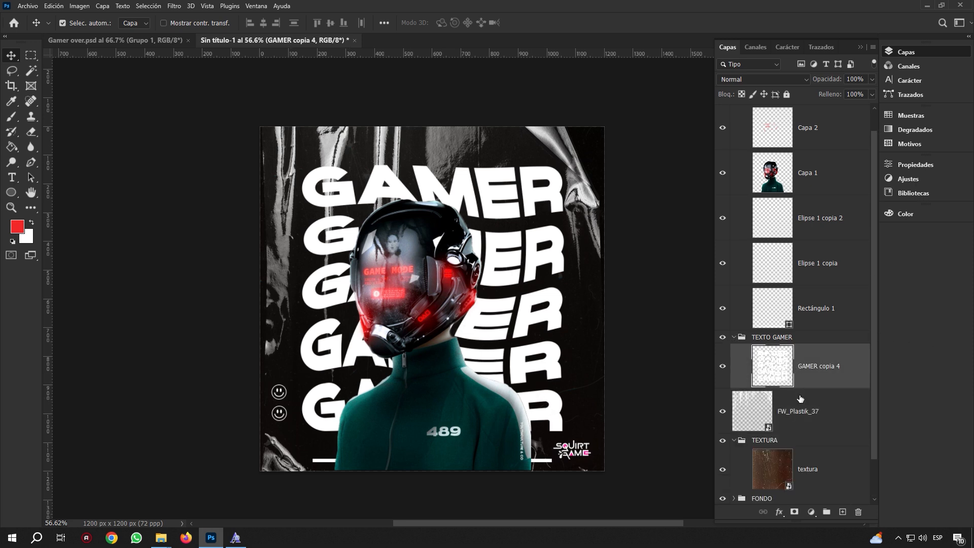
pyautogui.click(787, 415)
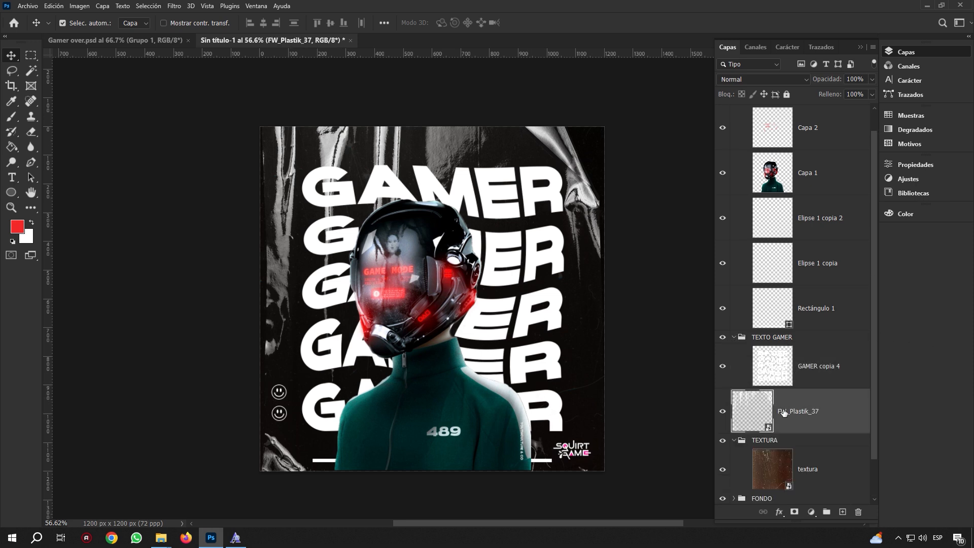
pyautogui.click(722, 411)
pyautogui.click(722, 410)
# Put the plastic texture into a new group named TEXTURA
pyautogui.click(825, 513)
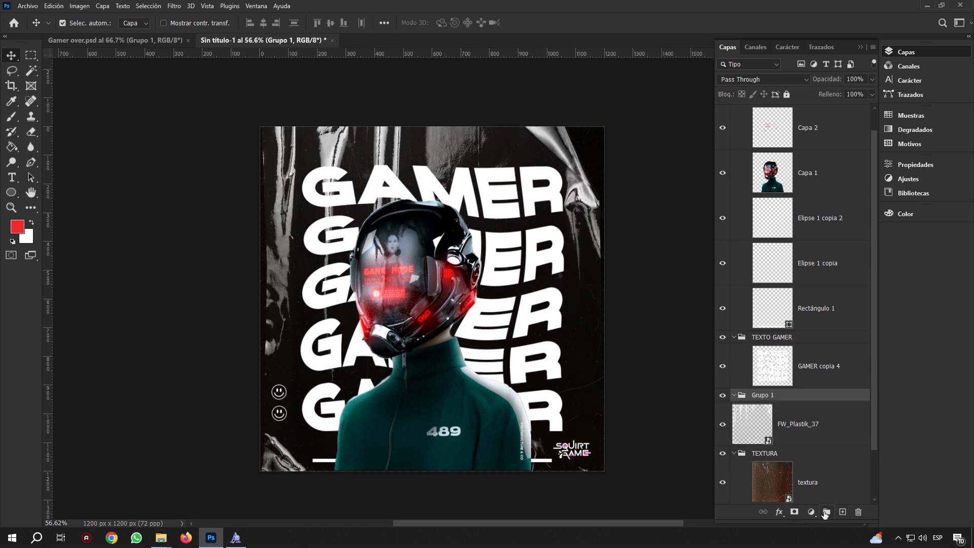
pyautogui.moveTo(811, 428); pyautogui.dragTo(808, 402)
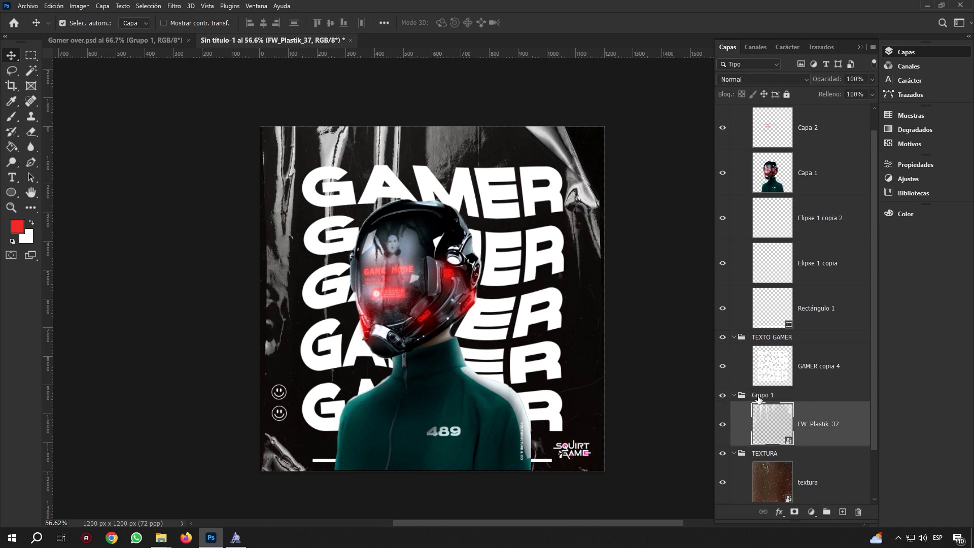
pyautogui.doubleClick(759, 397)
pyautogui.write('TEXT')
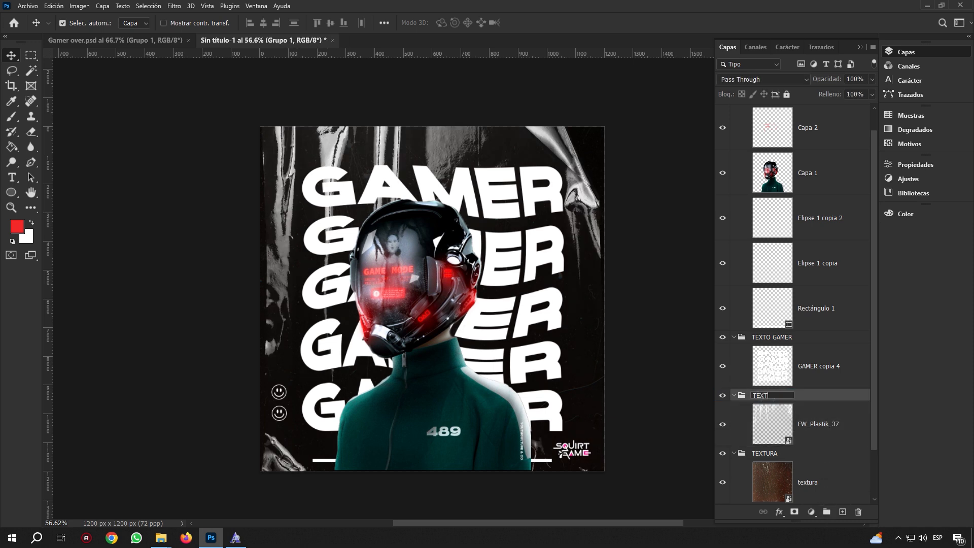
pyautogui.write('URA')
pyautogui.press('Return')
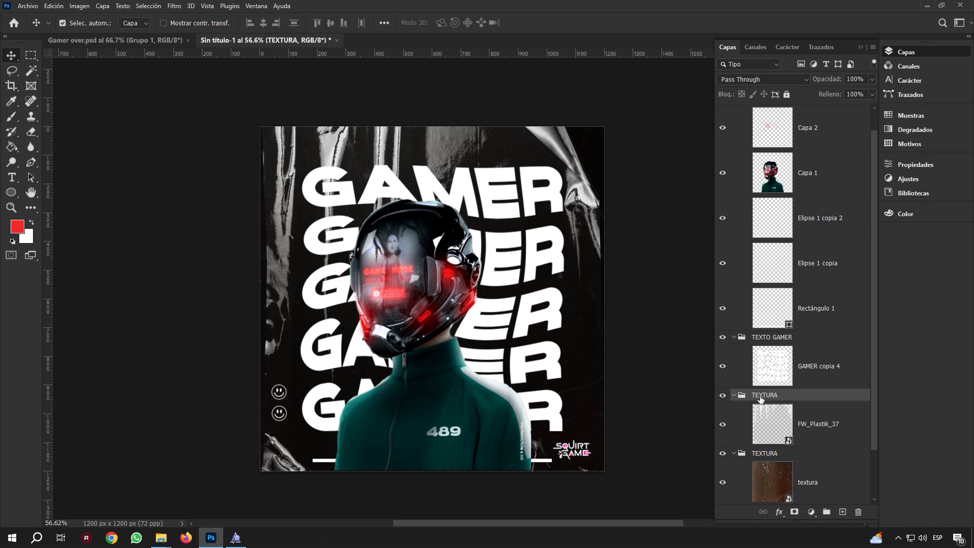
# Collapse the TEXTURA, TEXTO GAMER and IMAGEN 489 groups, leaving only group rows
pyautogui.click(734, 395)
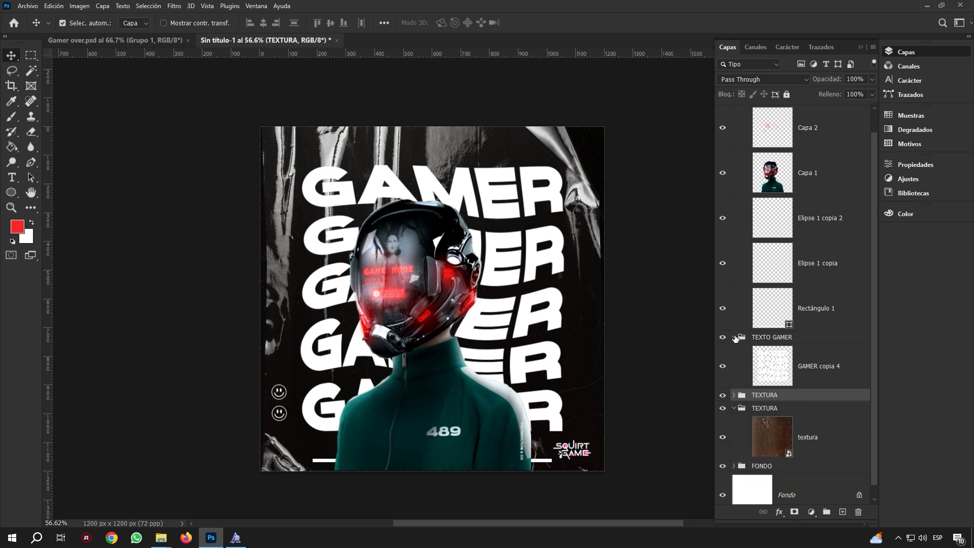
pyautogui.click(734, 337)
pyautogui.scroll(1, 803, 239)
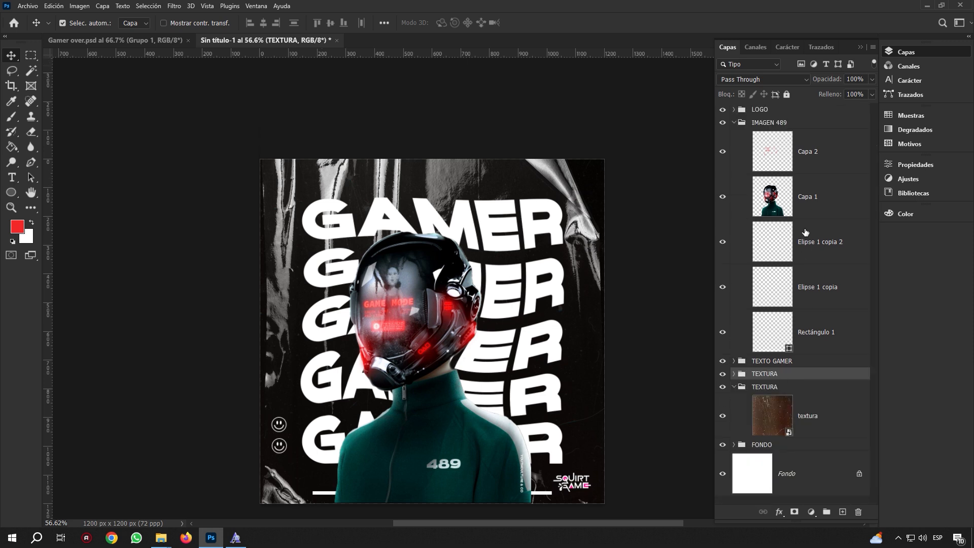
pyautogui.click(732, 123)
pyautogui.click(734, 161)
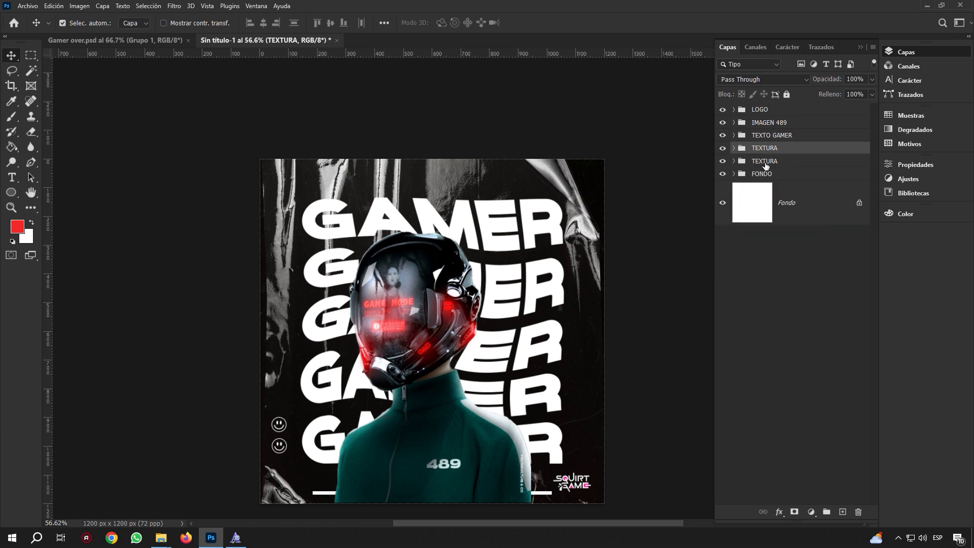
pyautogui.click(456, 180)
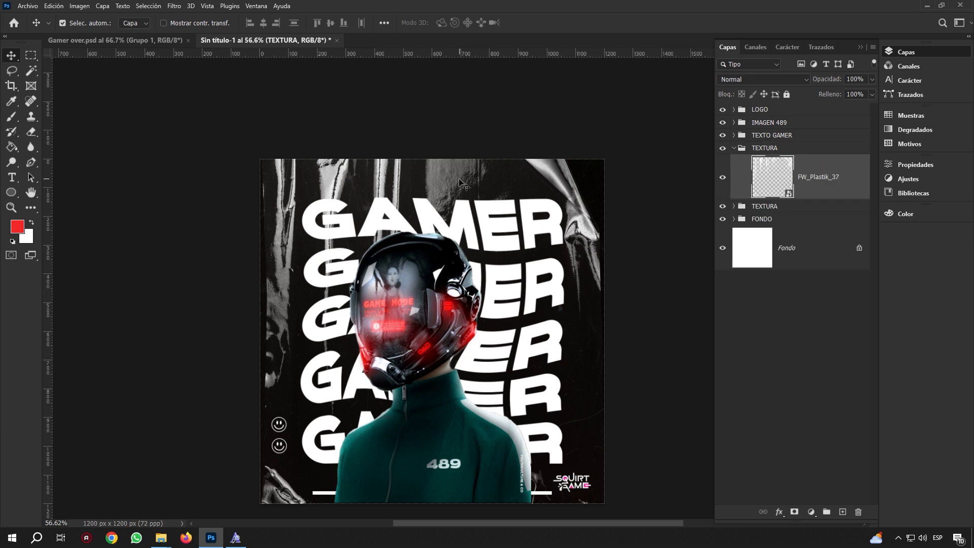
pyautogui.click(752, 152)
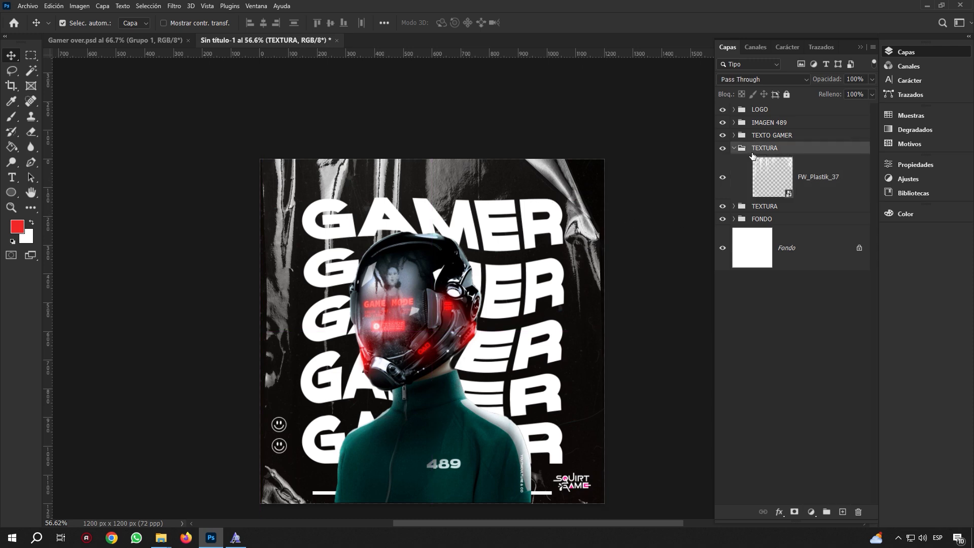
pyautogui.click(733, 148)
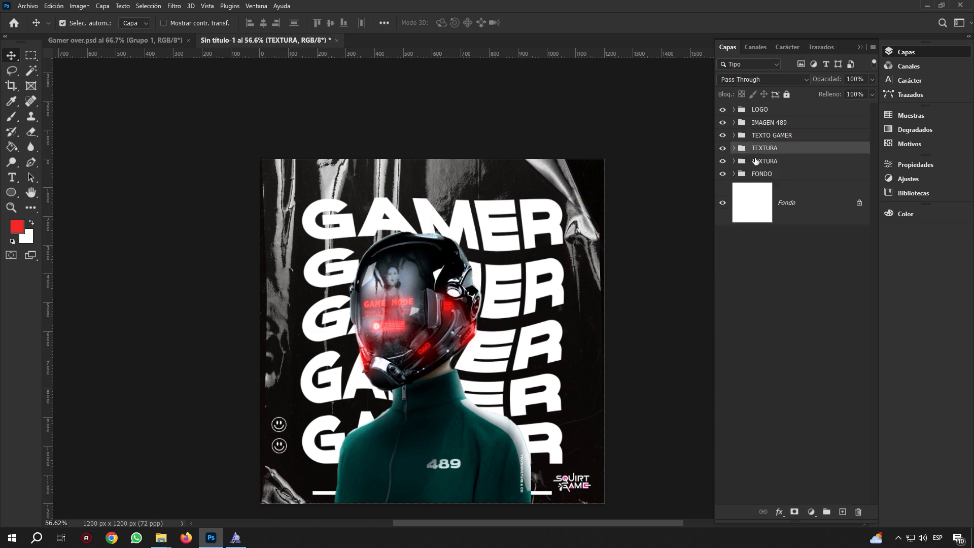
pyautogui.click(786, 110)
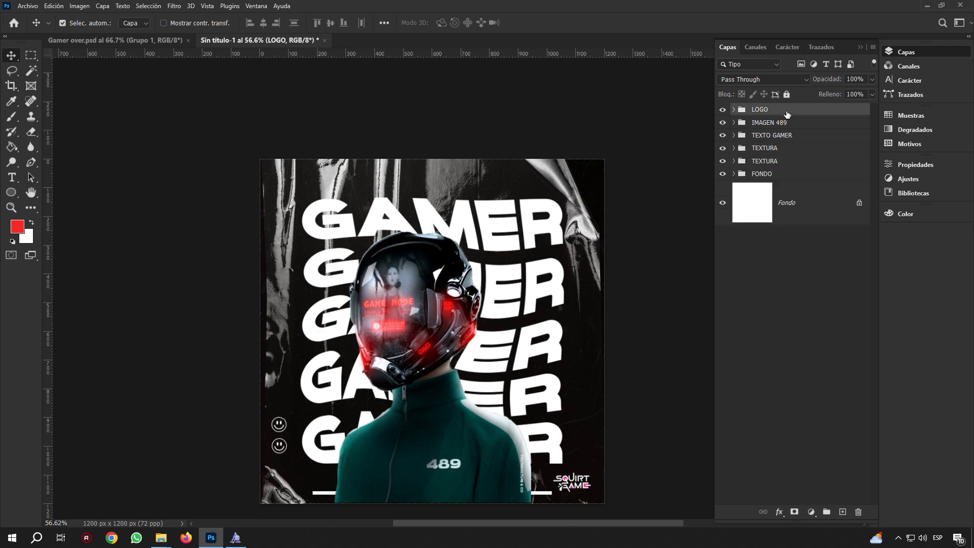
# Label LOGO Azul (blue), IMAGEN 489 Verde (green) and TEXTO GAMER Violeta (violet)
pyautogui.rightClick(787, 114)
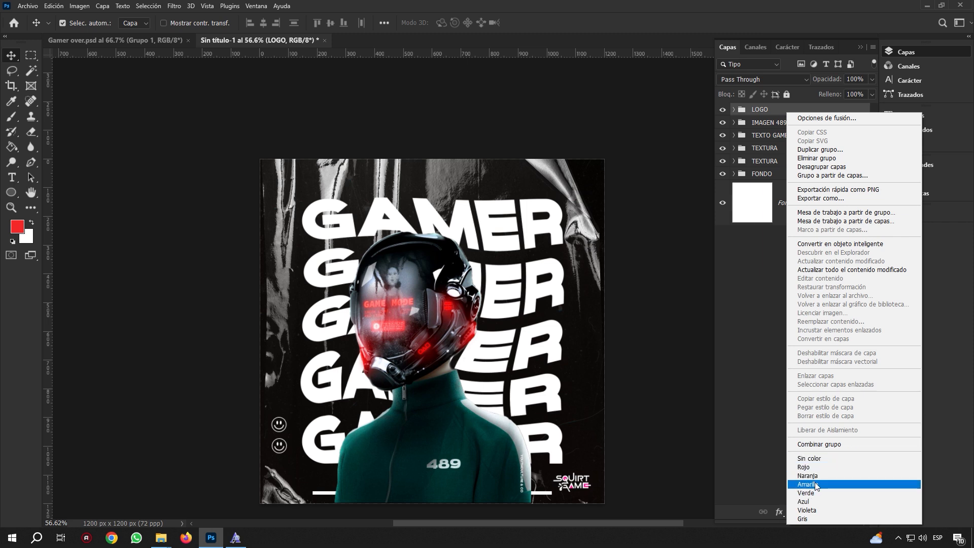
pyautogui.click(812, 501)
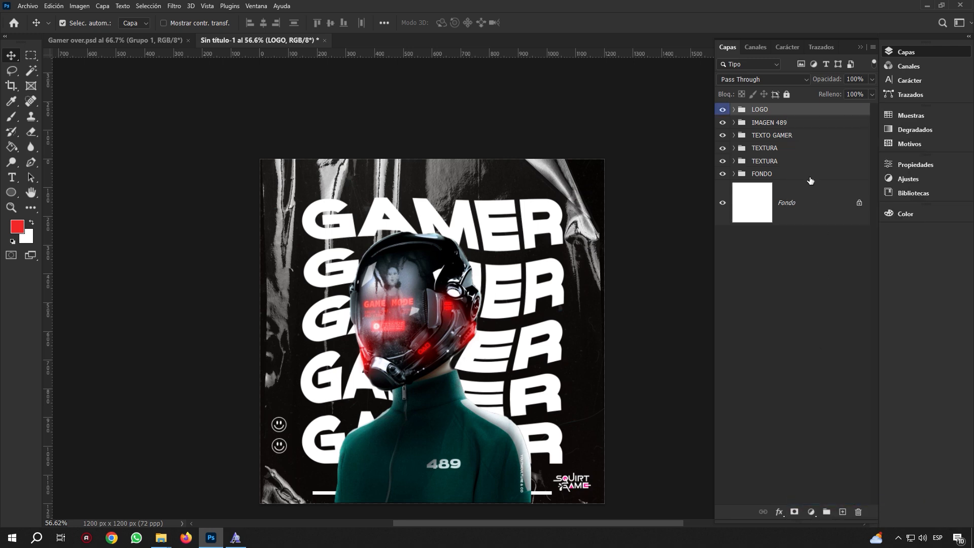
pyautogui.rightClick(783, 125)
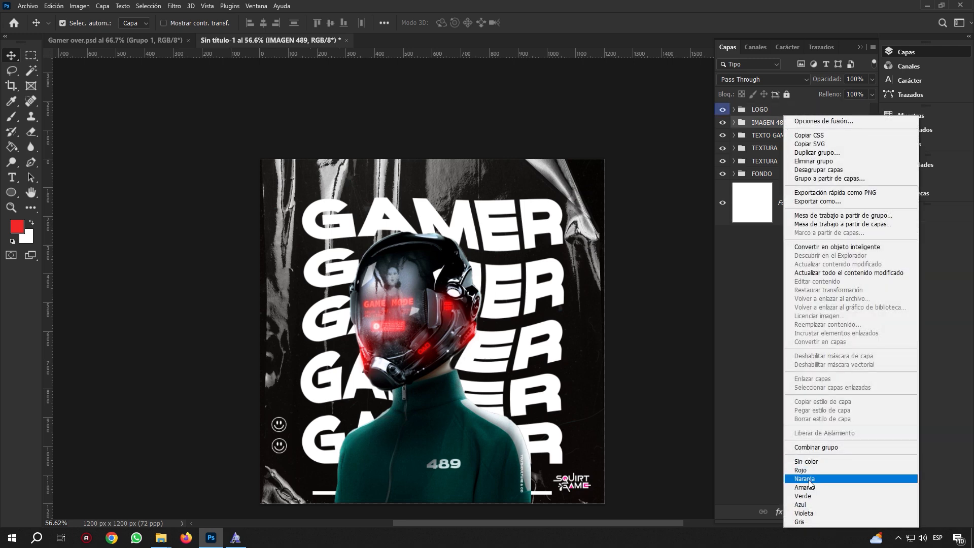
pyautogui.click(806, 495)
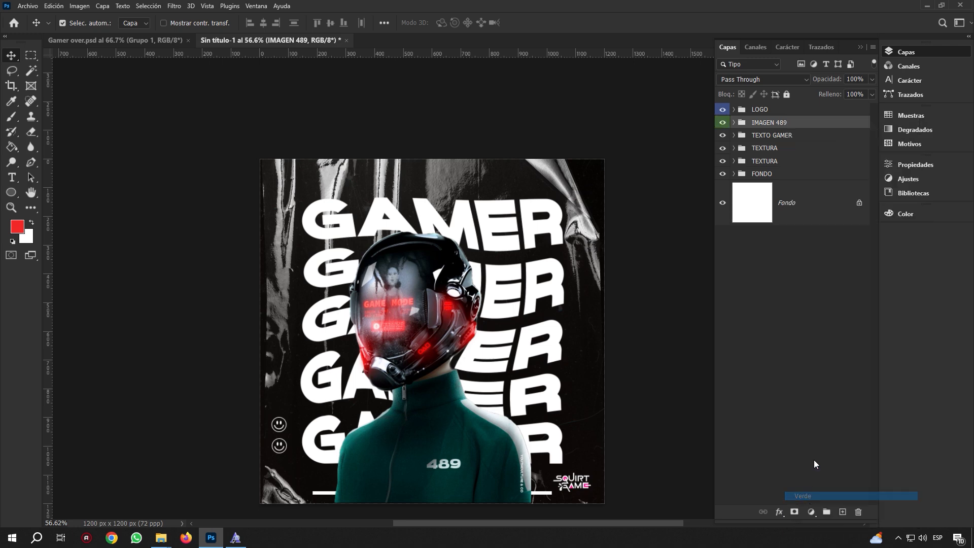
pyautogui.click(779, 137)
pyautogui.rightClick(779, 137)
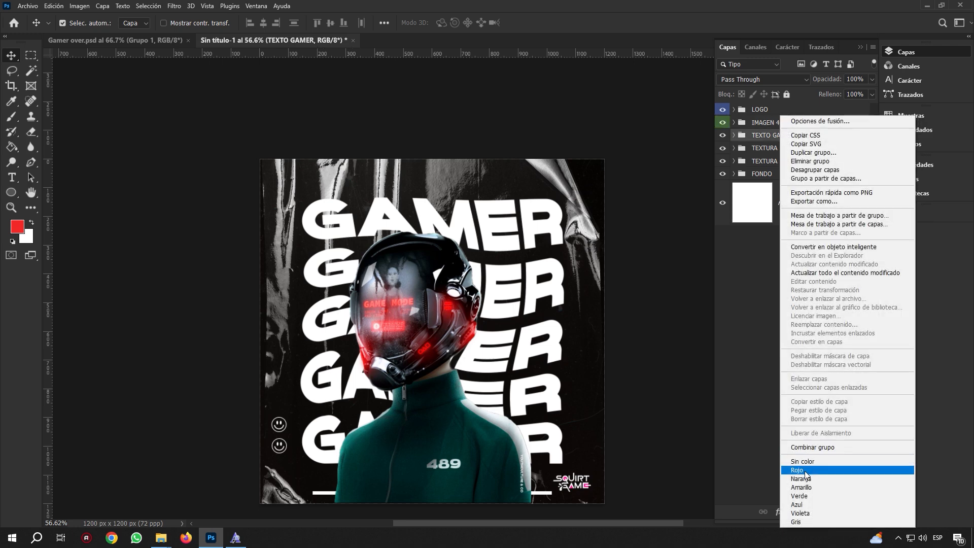
pyautogui.click(805, 512)
pyautogui.click(797, 372)
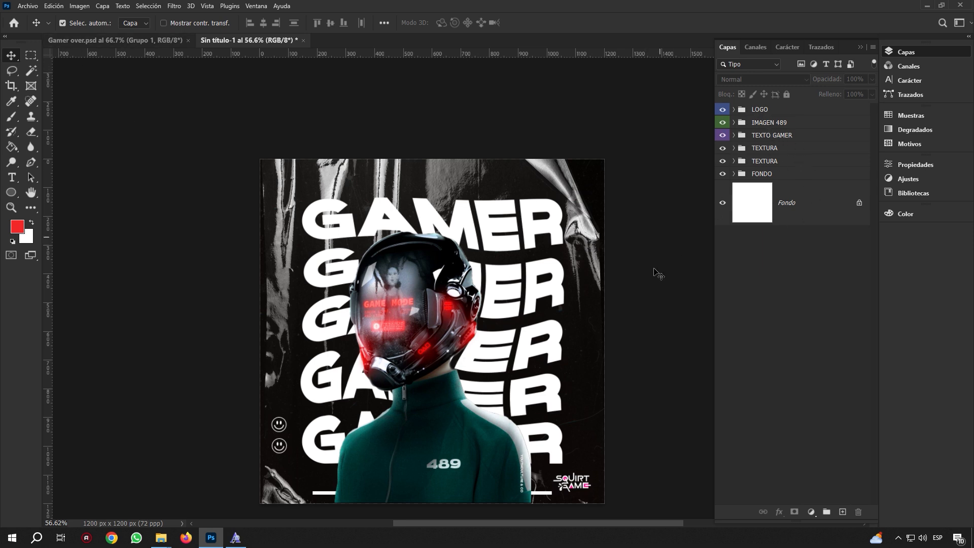
pyautogui.scroll(-4, 653, 274)
pyautogui.scroll(2, 685, 319)
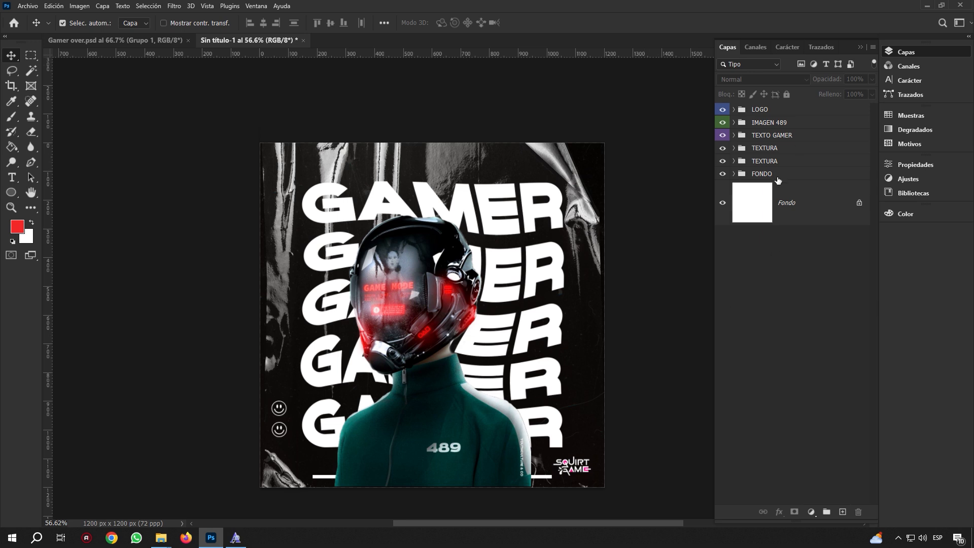
pyautogui.click(779, 176)
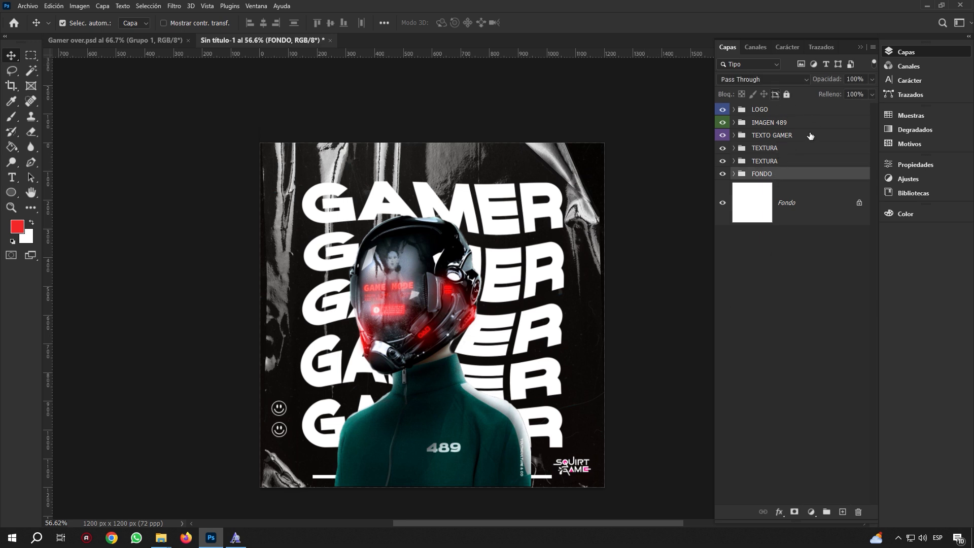
# Group the six groups from LOGO to FONDO into one group named DISEÑO GAMER
pyautogui.keyDown('shift'); pyautogui.click(794, 110); pyautogui.keyUp('shift')
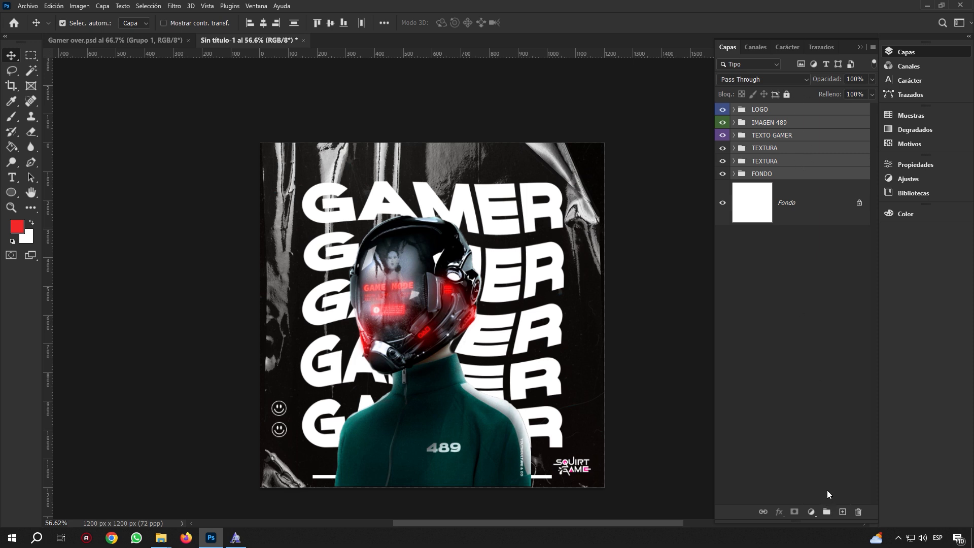
pyautogui.click(826, 511)
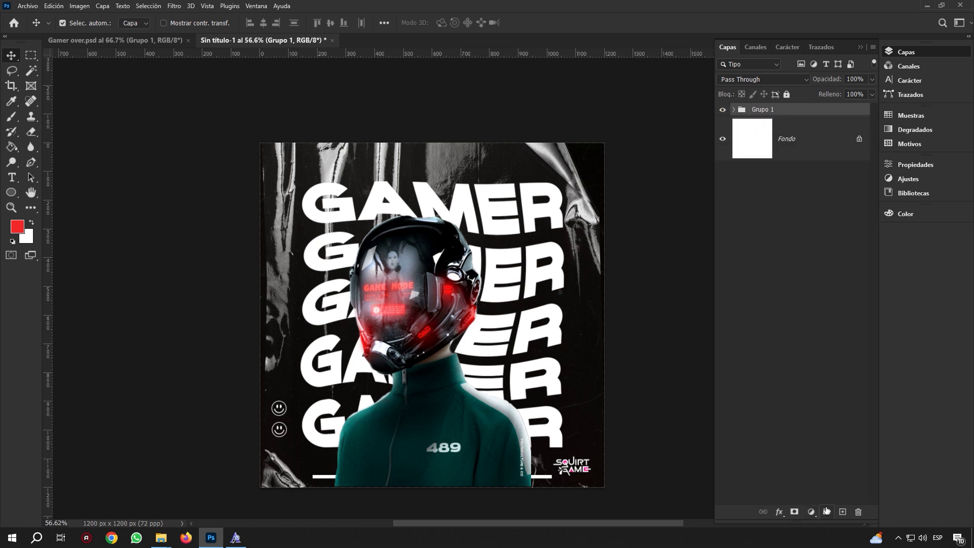
pyautogui.doubleClick(762, 109)
pyautogui.write('DISEÑO GAMER')
pyautogui.press('Return')
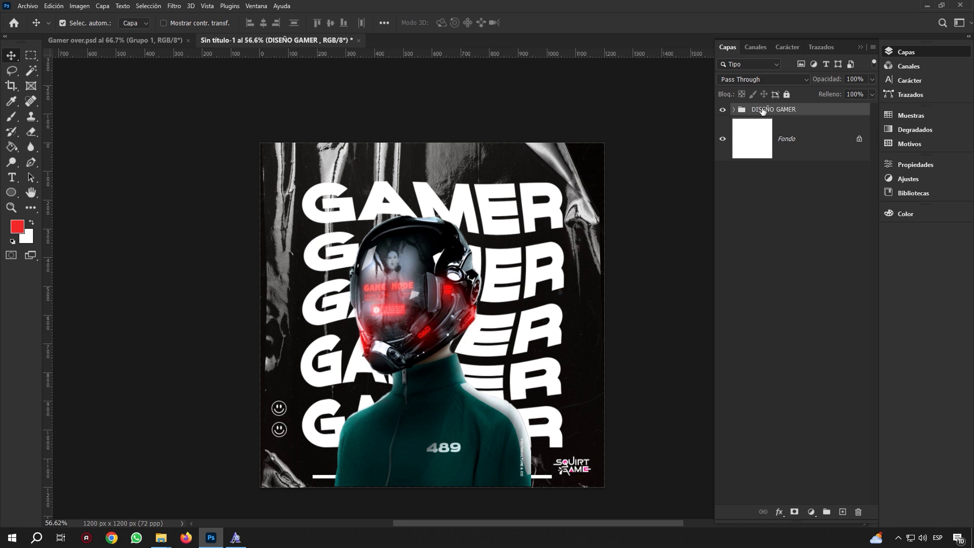
# Duplicate DISEÑO GAMER, merge the copy into one layer, and hide the original group
pyautogui.hotkey('ctrl', 'j')
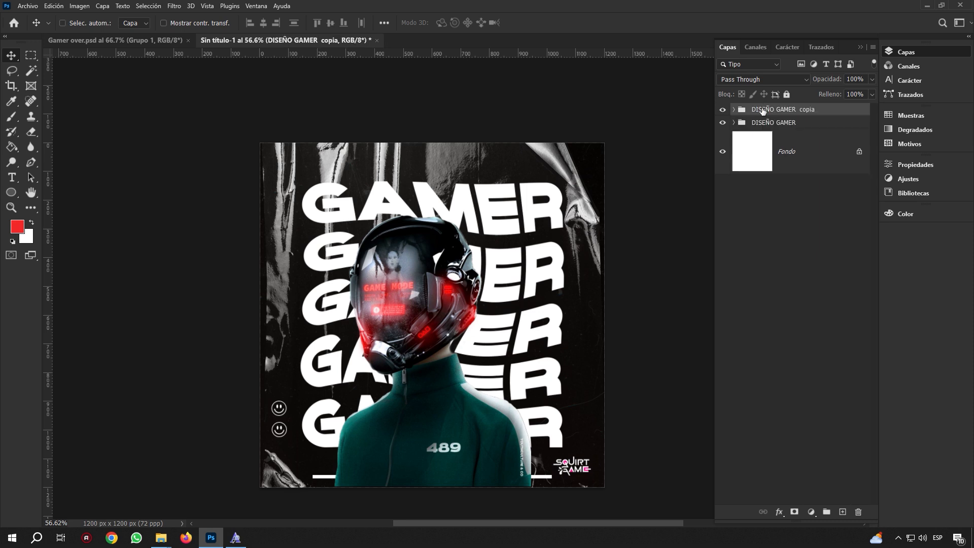
pyautogui.hotkey('ctrl', 'e')
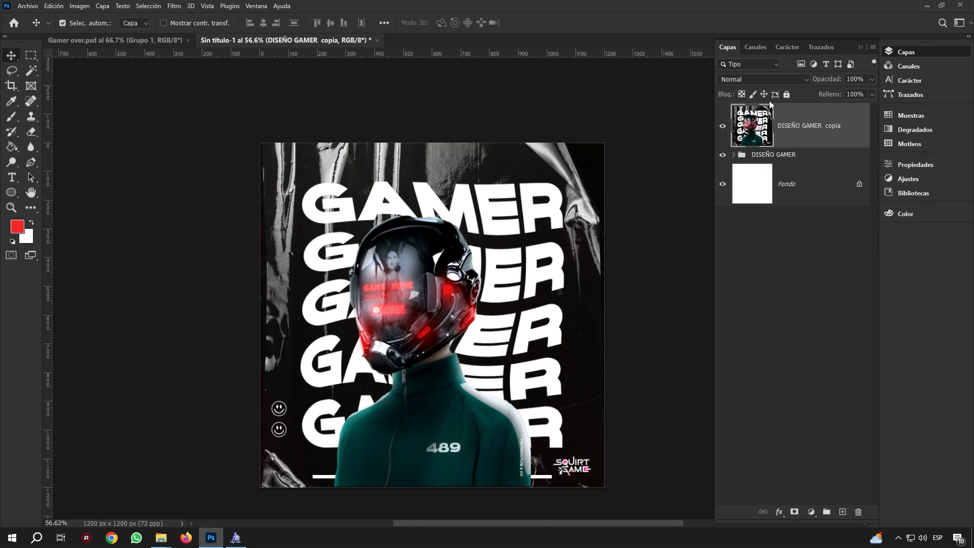
pyautogui.click(723, 155)
pyautogui.click(723, 157)
pyautogui.click(724, 155)
# In Camera Raw, raise Exposure slightly, set Contrast near -17, warm Temperature, and set Shadows to +14
pyautogui.click(177, 7)
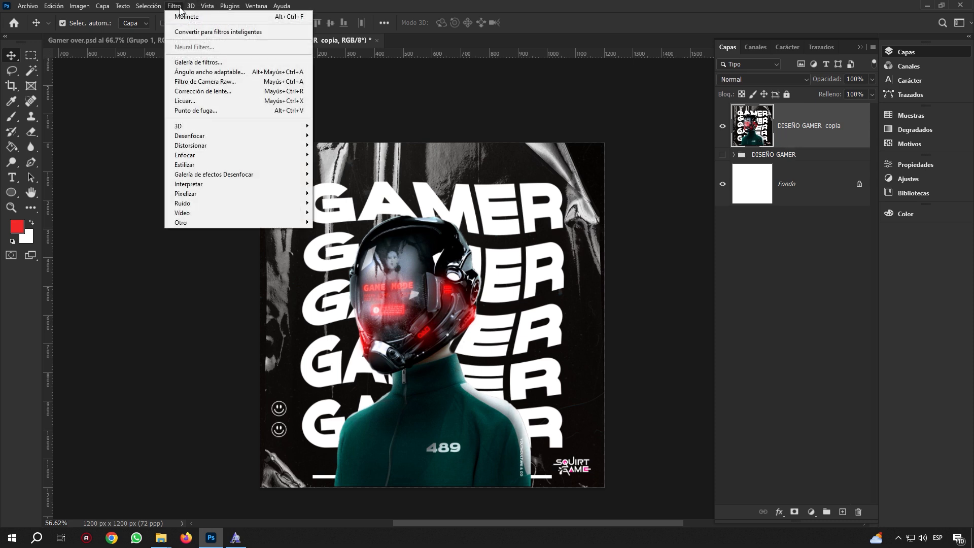
pyautogui.click(211, 84)
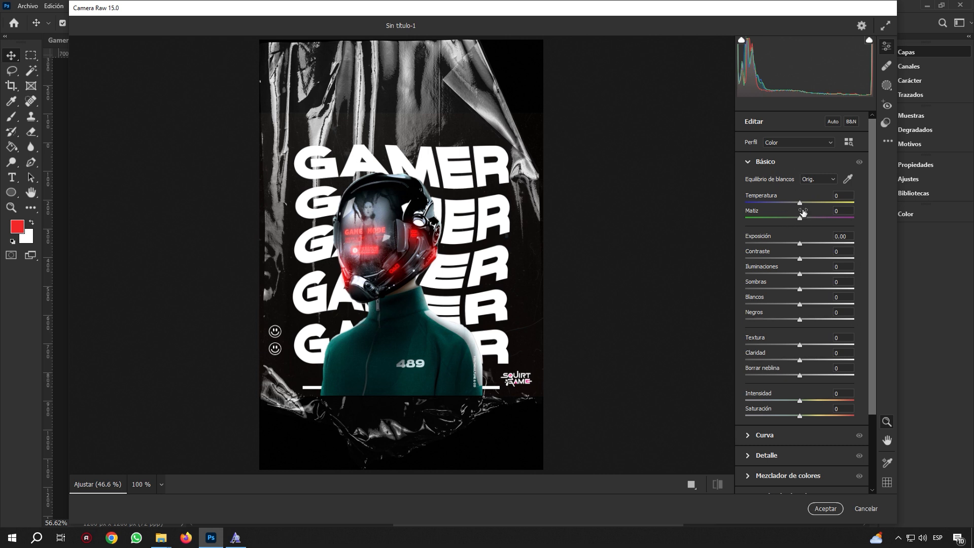
pyautogui.moveTo(800, 244); pyautogui.dragTo(802, 246)
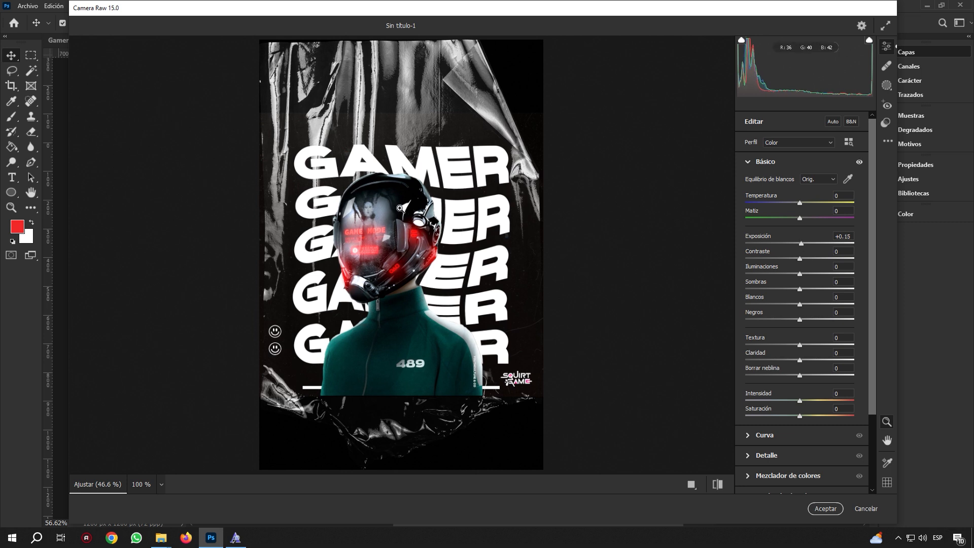
pyautogui.moveTo(800, 259); pyautogui.dragTo(792, 261)
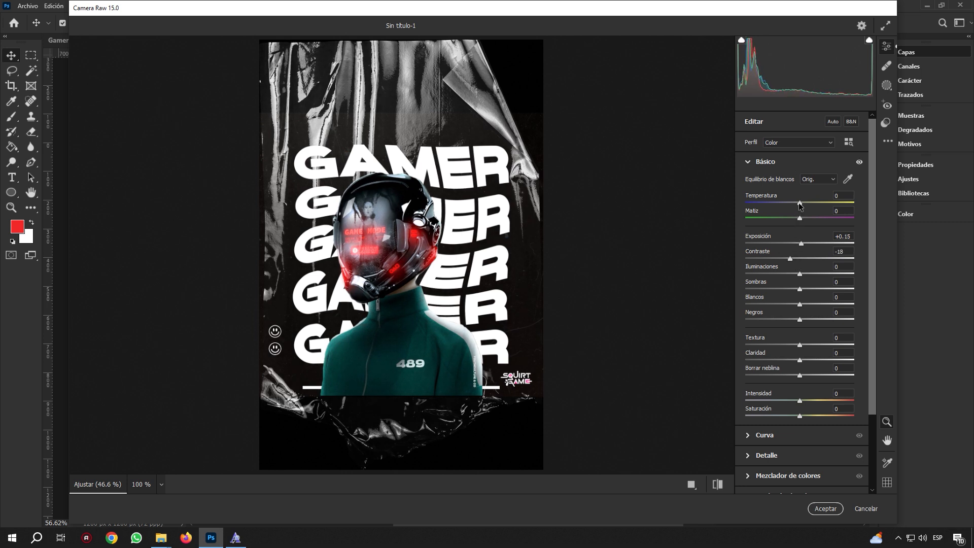
pyautogui.moveTo(799, 203); pyautogui.dragTo(798, 221)
pyautogui.moveTo(799, 289)
pyautogui.mouseDown()
pyautogui.moveTo(807, 289)
pyautogui.moveTo(797, 290)
pyautogui.mouseUp()
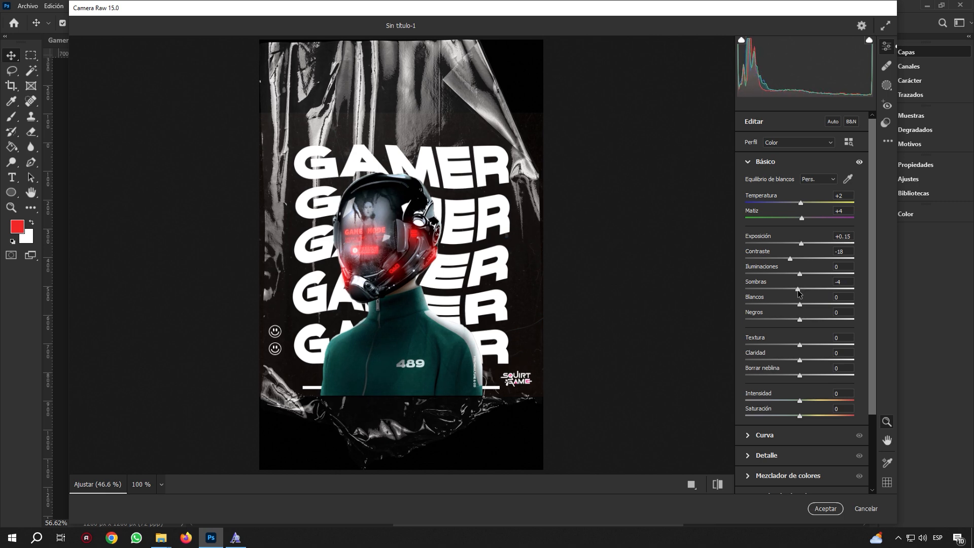
pyautogui.click(825, 508)
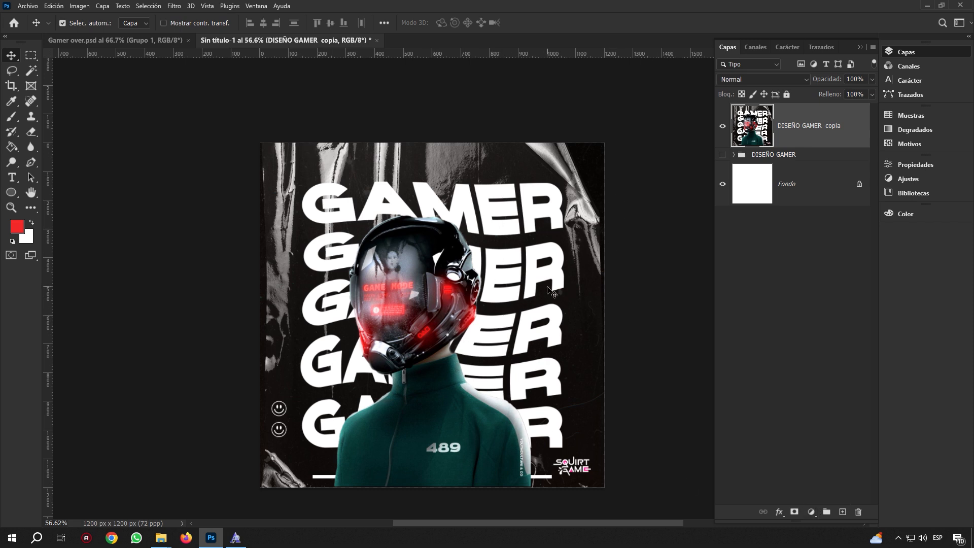
pyautogui.scroll(-1, 540, 295)
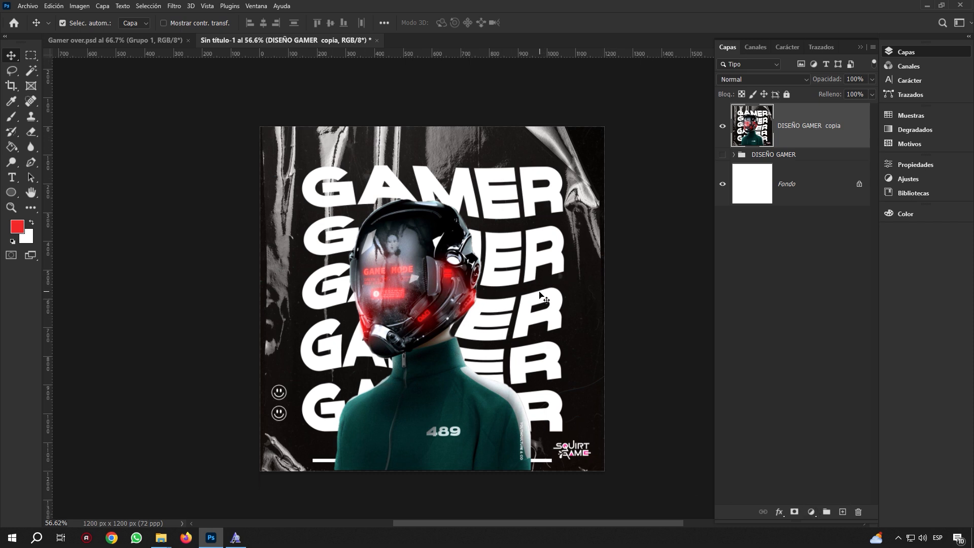